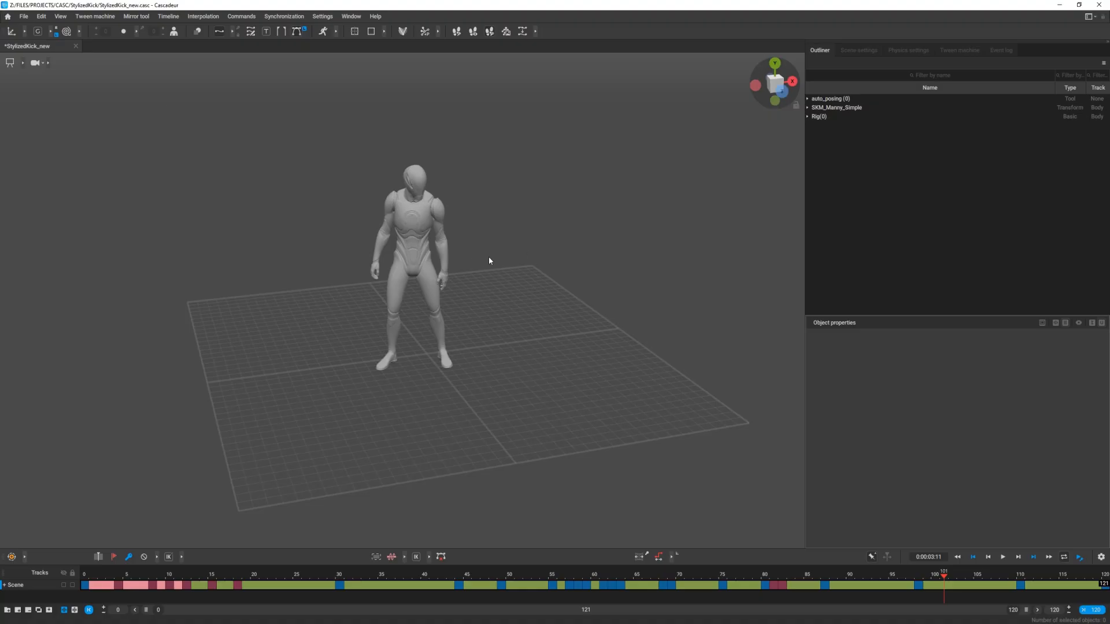
Export the scene's animations and objects to the Desktop as an FBX named StylizedKick, and save the scene
left_click(25, 16)
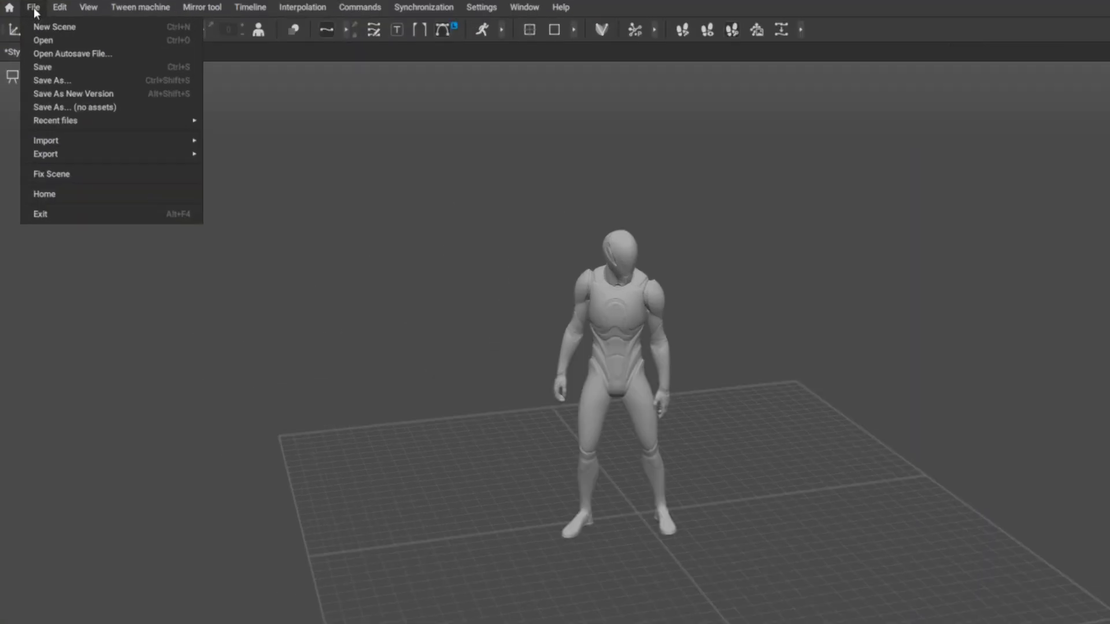
mouse_move(60, 156)
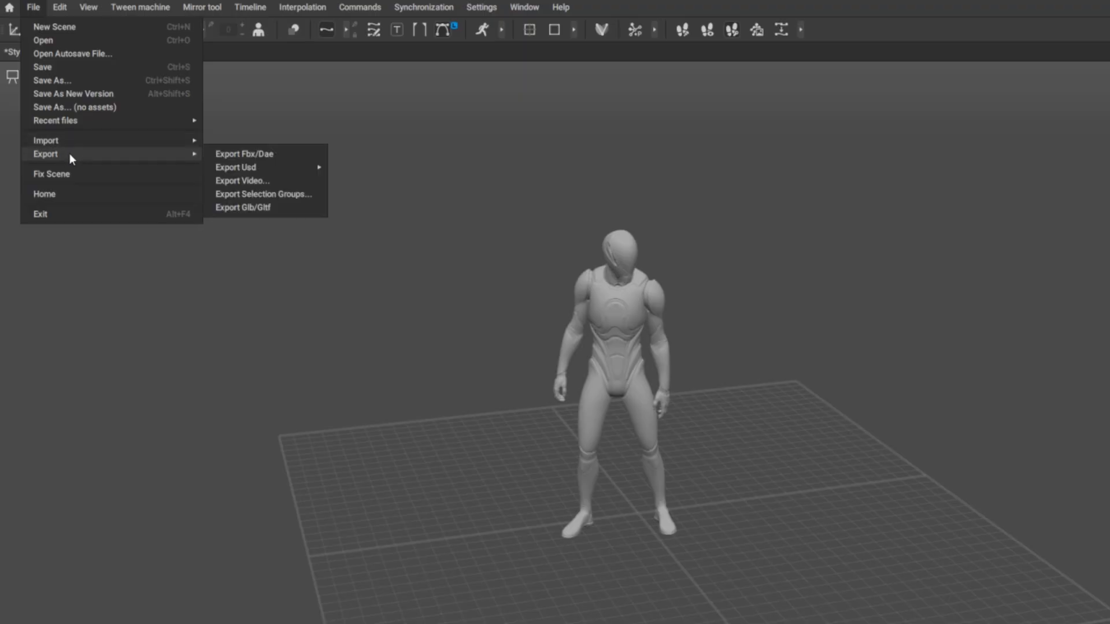
left_click(290, 154)
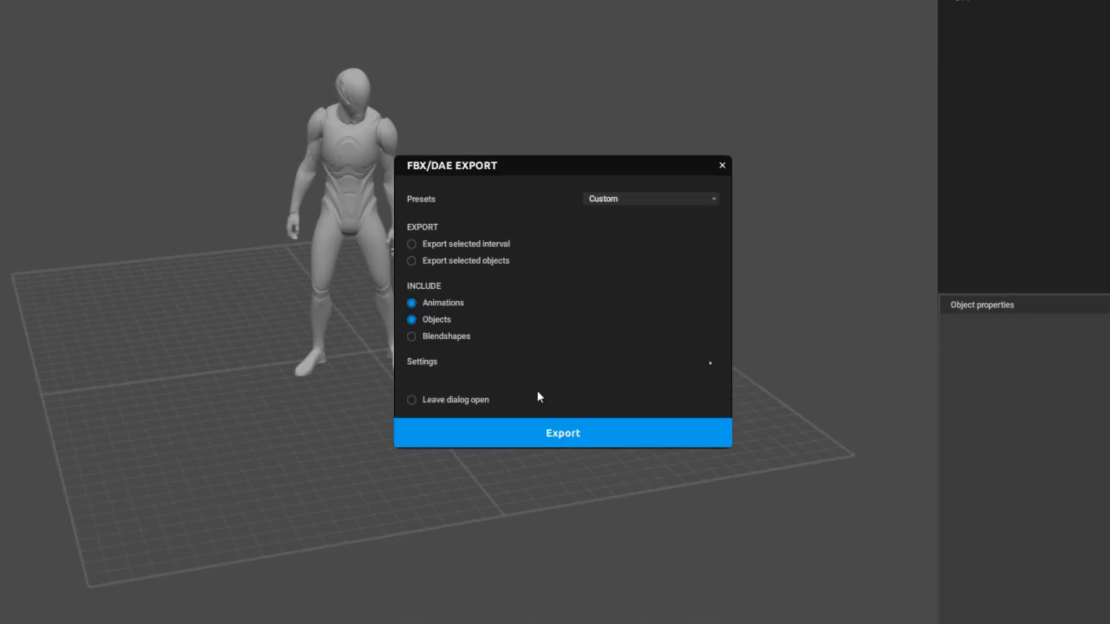
left_click(709, 366)
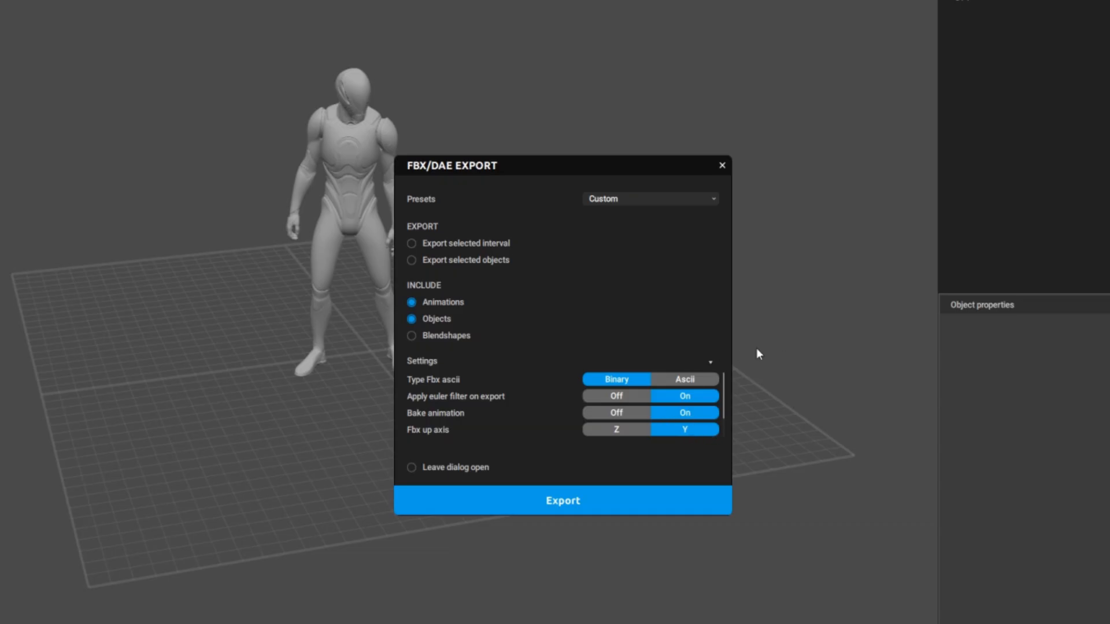
left_click(710, 362)
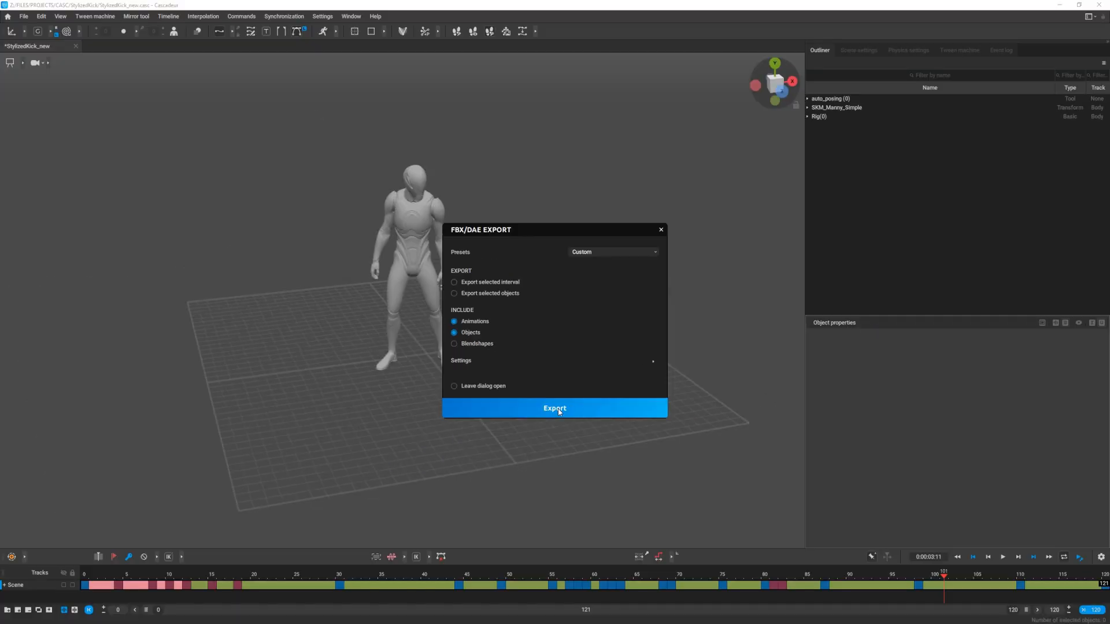
left_click(567, 435)
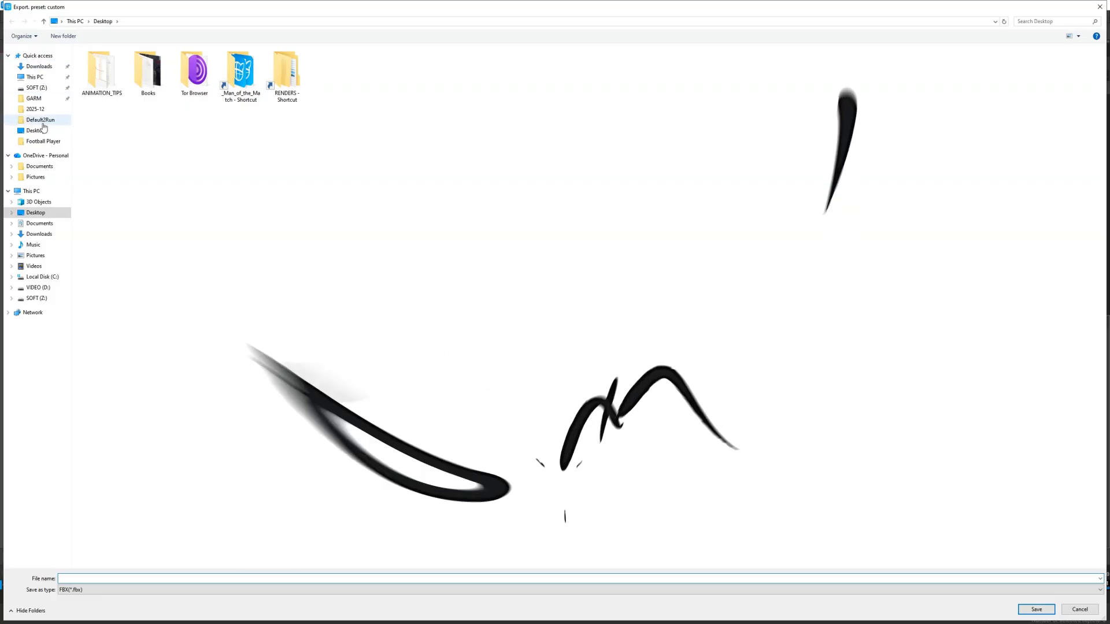
type("StylizedKick")
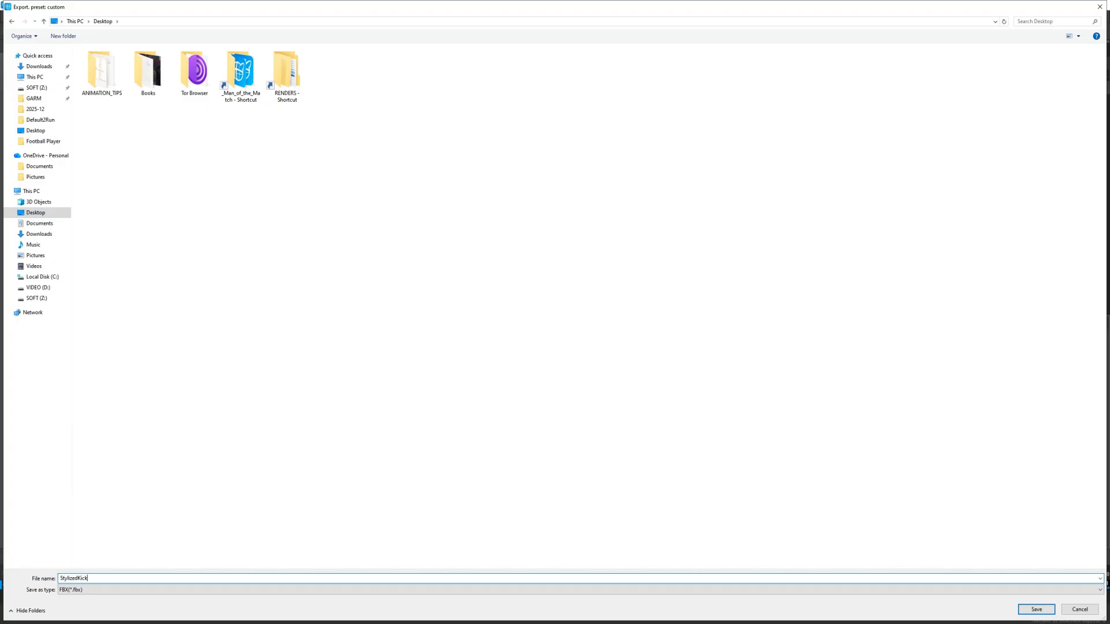
key("Return")
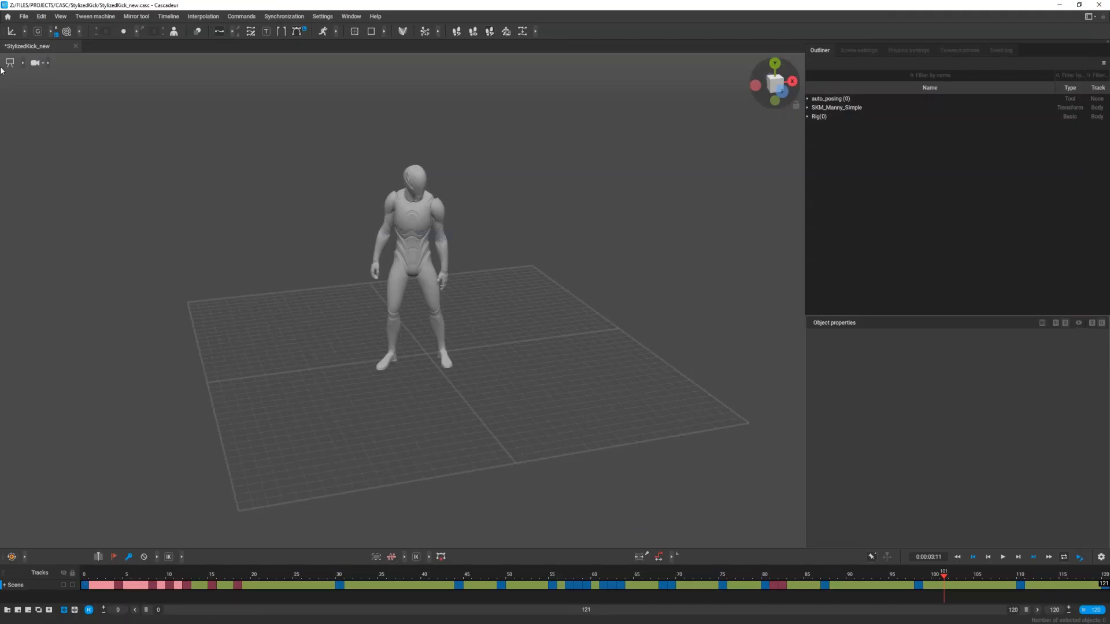
left_click(24, 16)
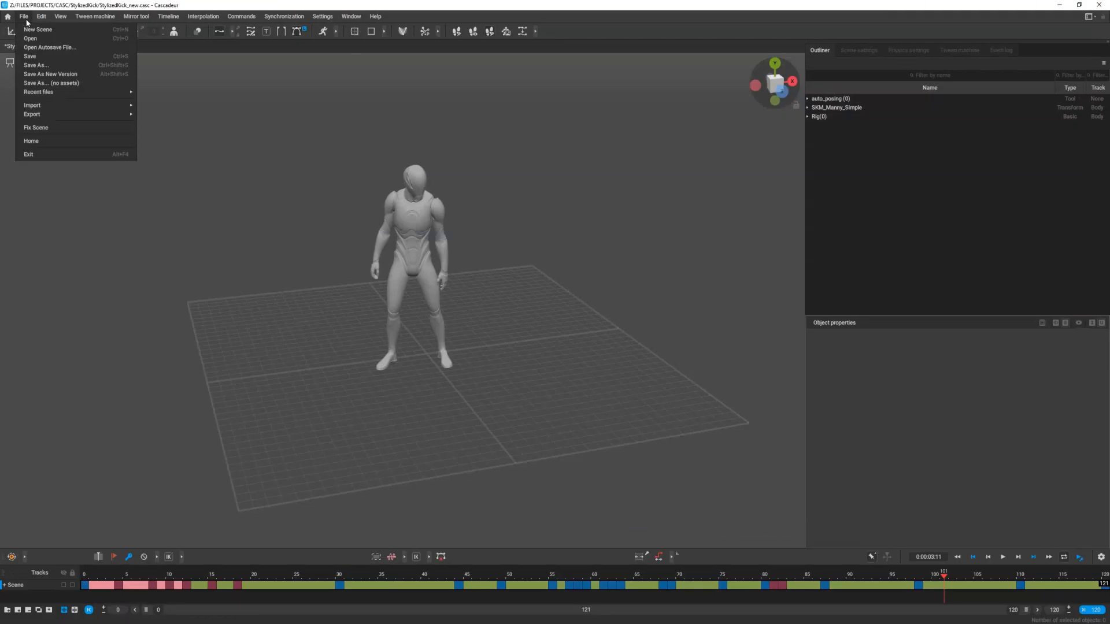
left_click(31, 58)
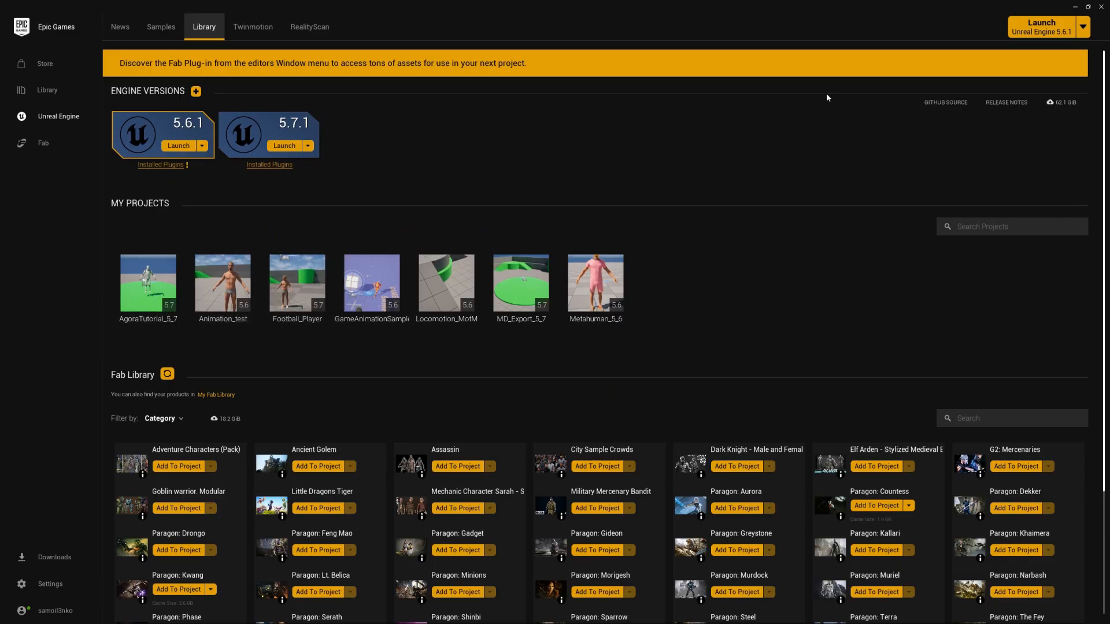
Switch to the Epic Games Launcher and launch Unreal Engine 5.7.1
left_click(1082, 26)
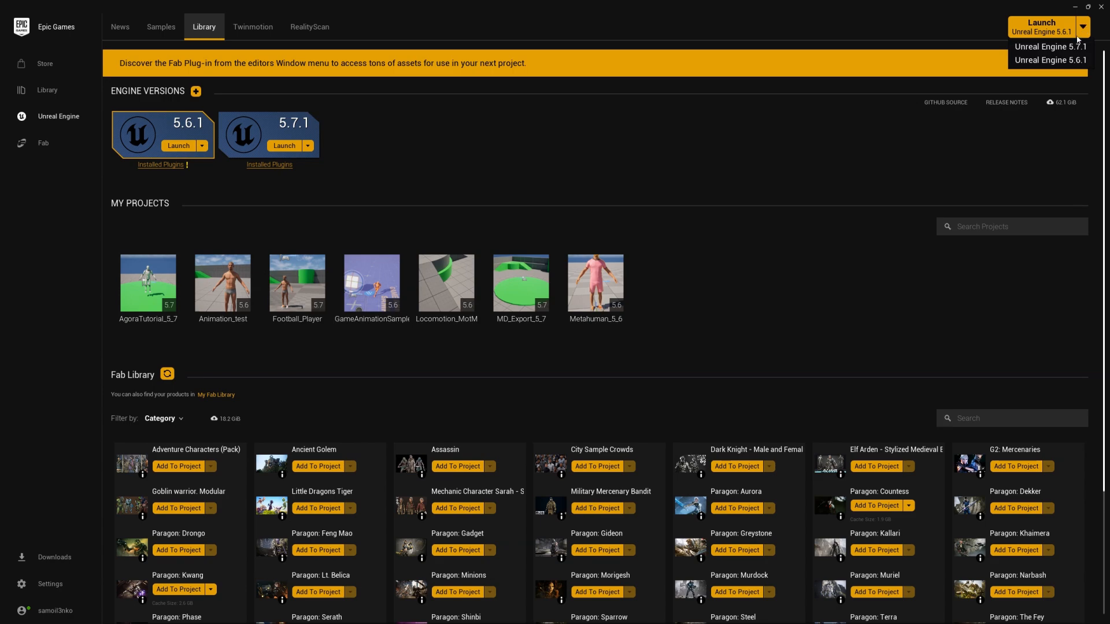
left_click(427, 178)
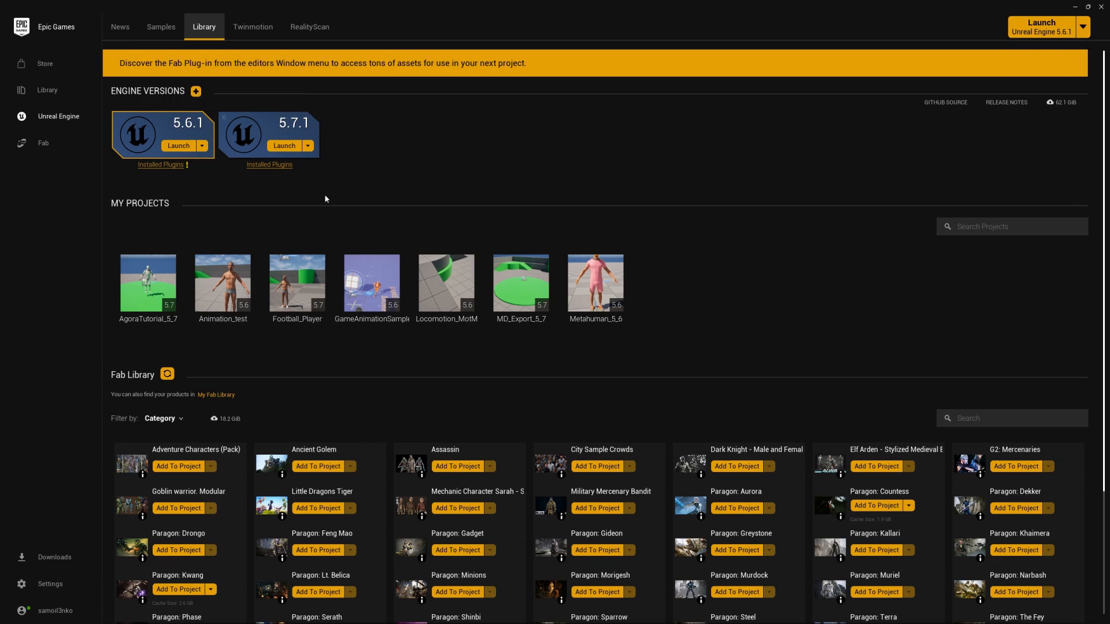
left_click(284, 147)
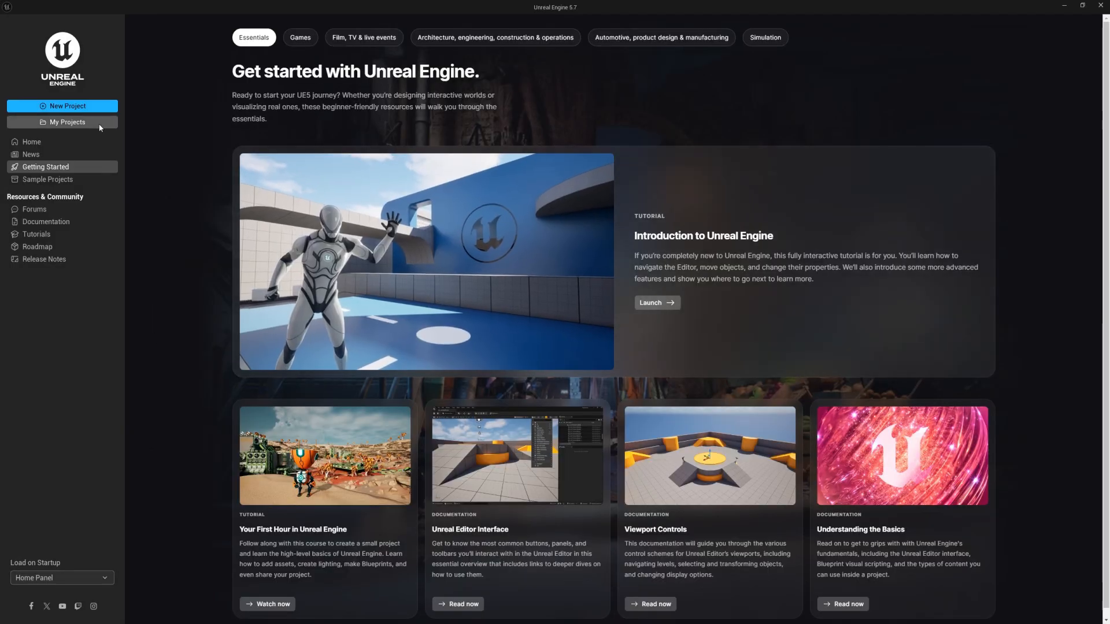
Set up a new Games project from the Third Person template with Desktop as target platform and no variant
left_click(68, 107)
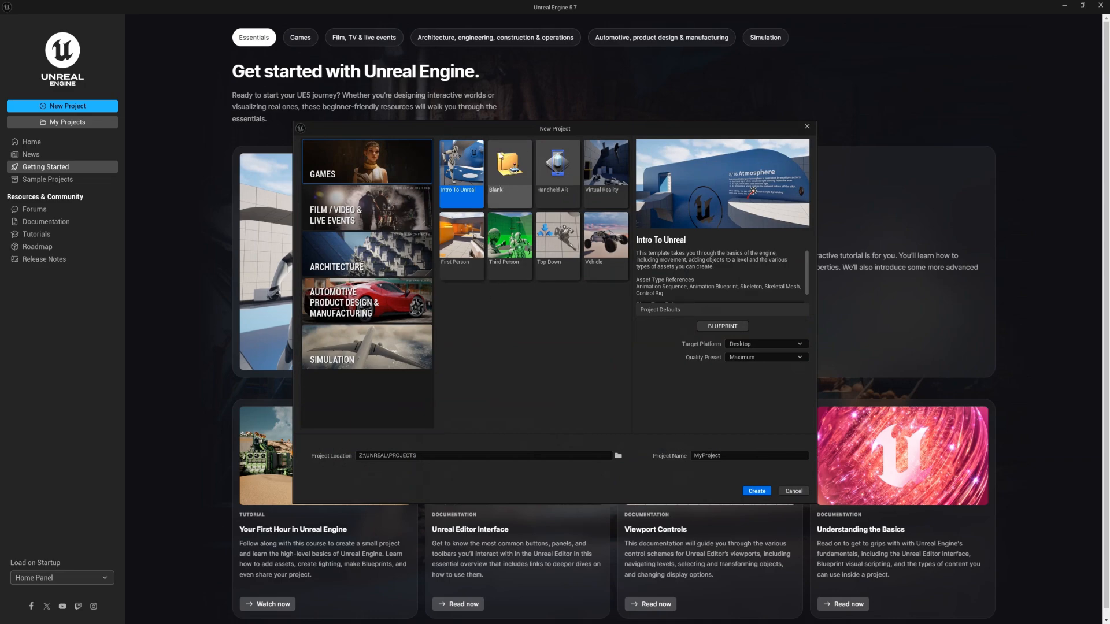
left_click(511, 250)
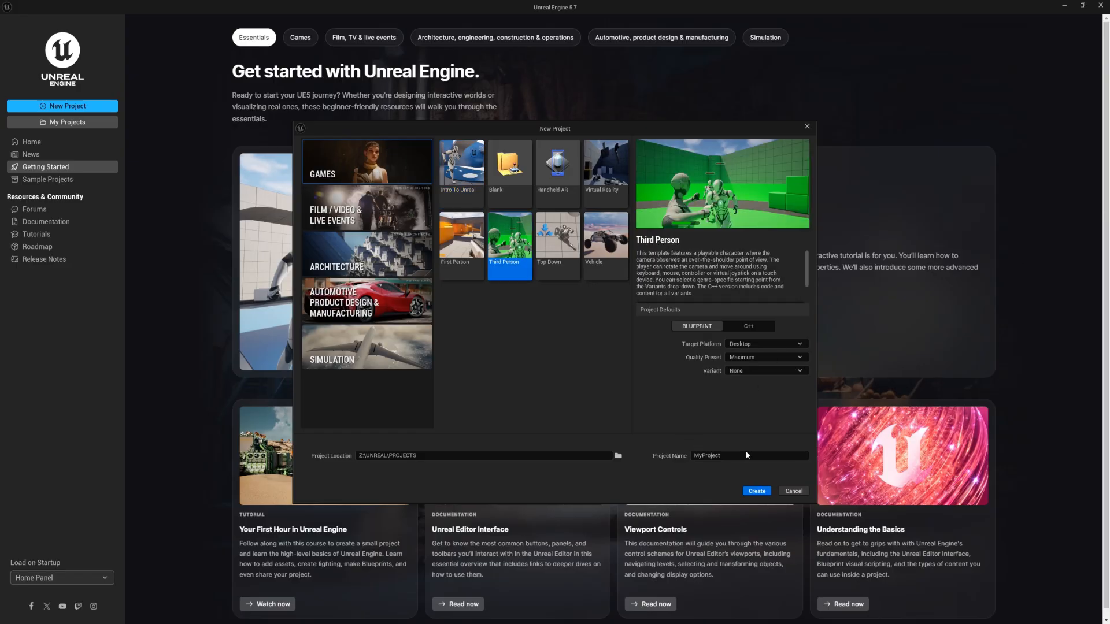
left_click(772, 345)
left_click(679, 400)
left_click(765, 370)
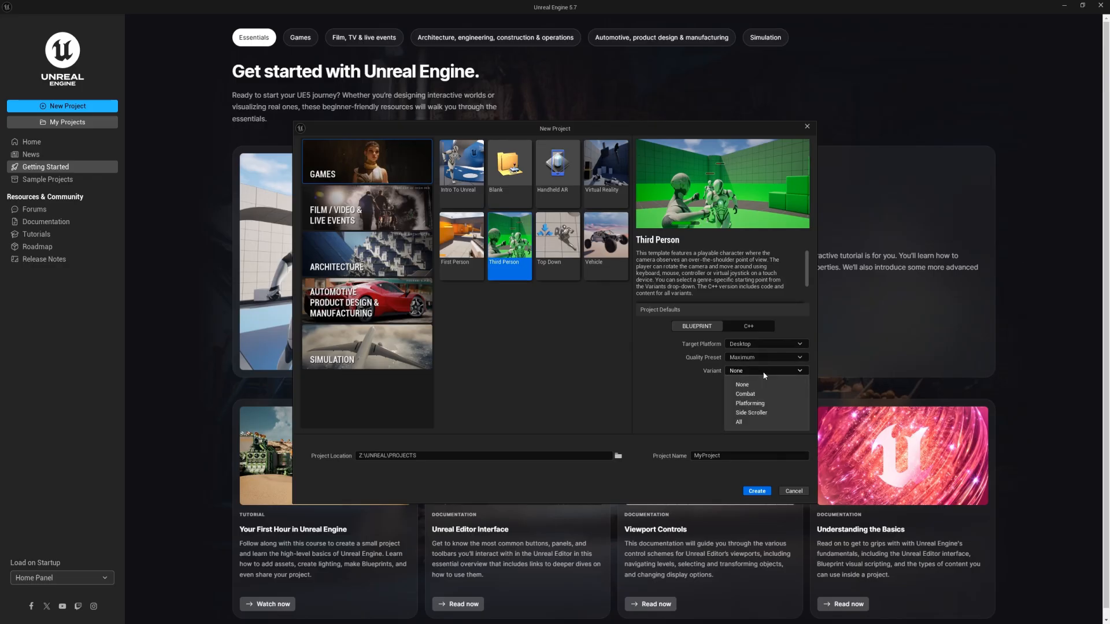
left_click(652, 390)
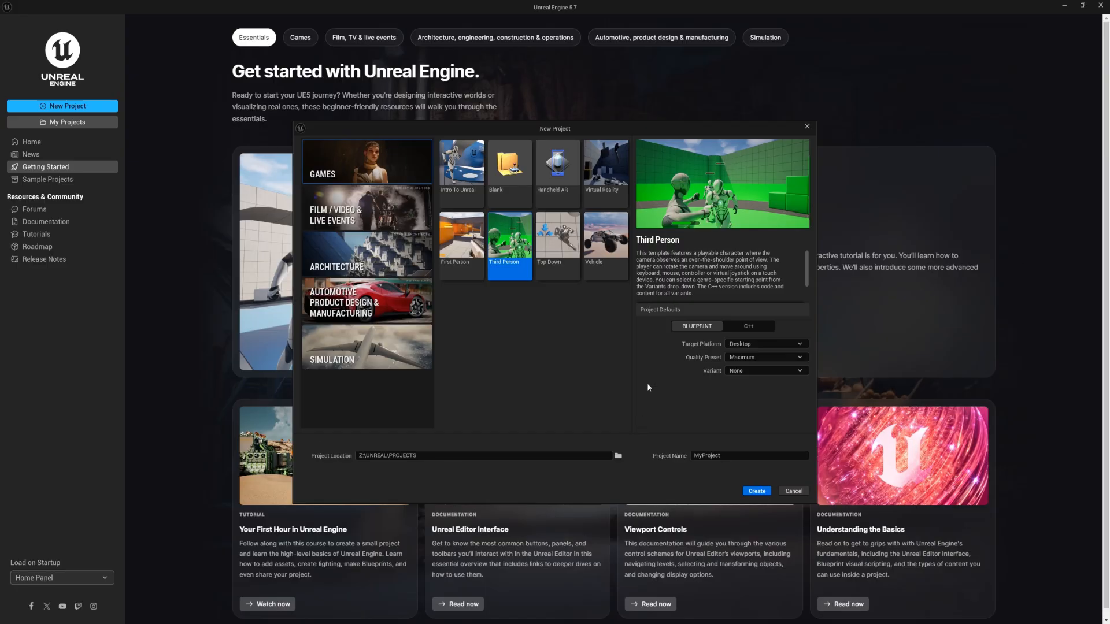
Name the project AnimationTest_01 and create it
left_click(730, 456)
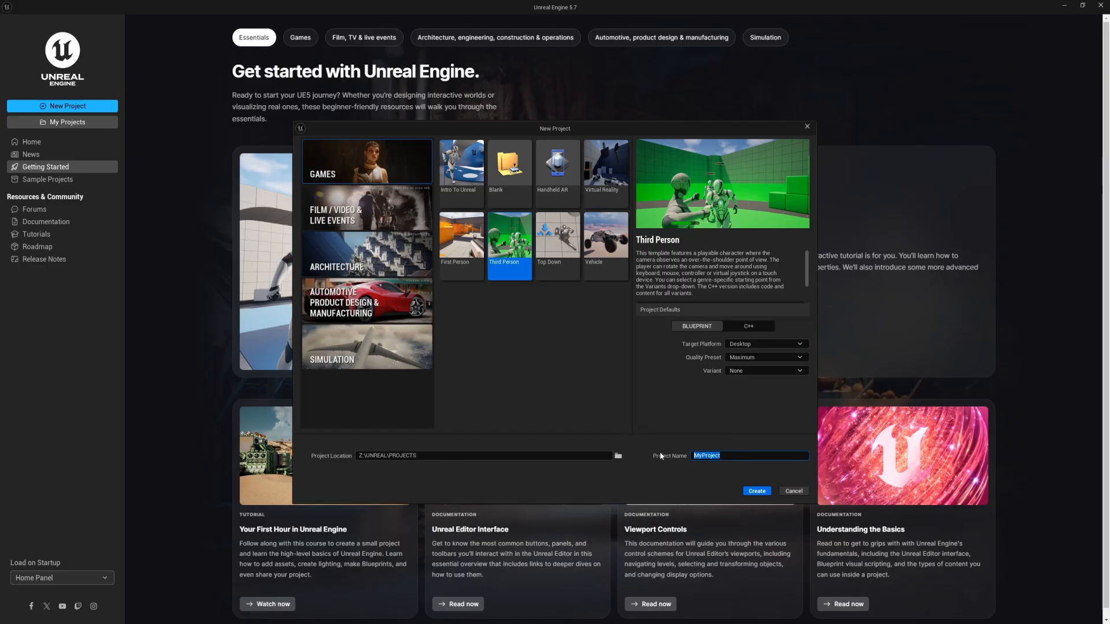
type("Sty")
key("BackSpace")
key("BackSpace")
key("BackSpace")
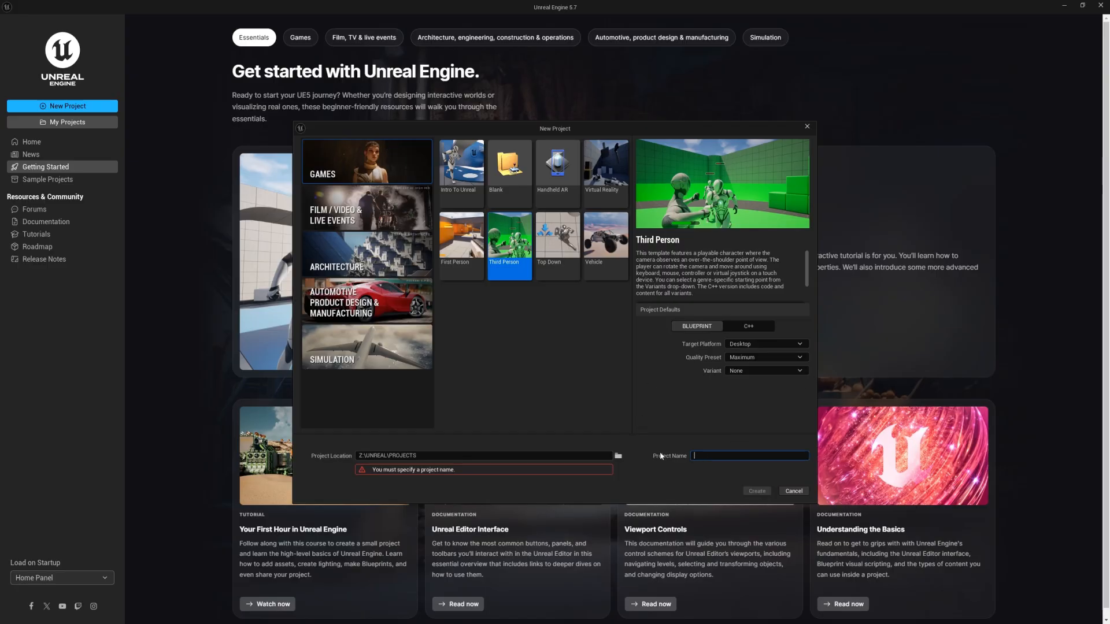
type("AnimationTest_01")
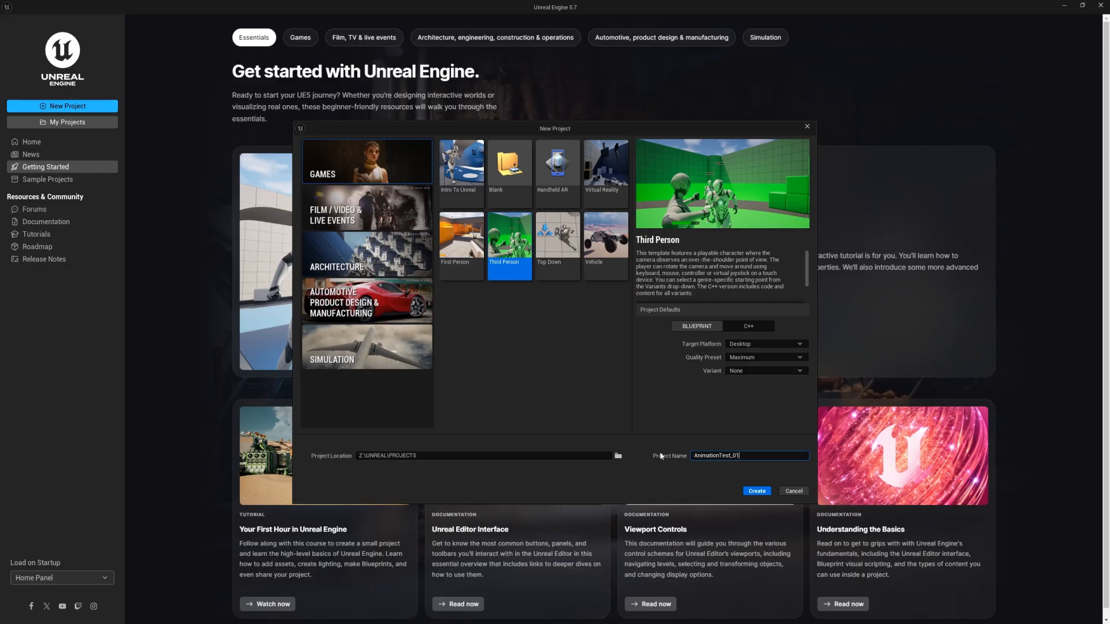
left_click(757, 491)
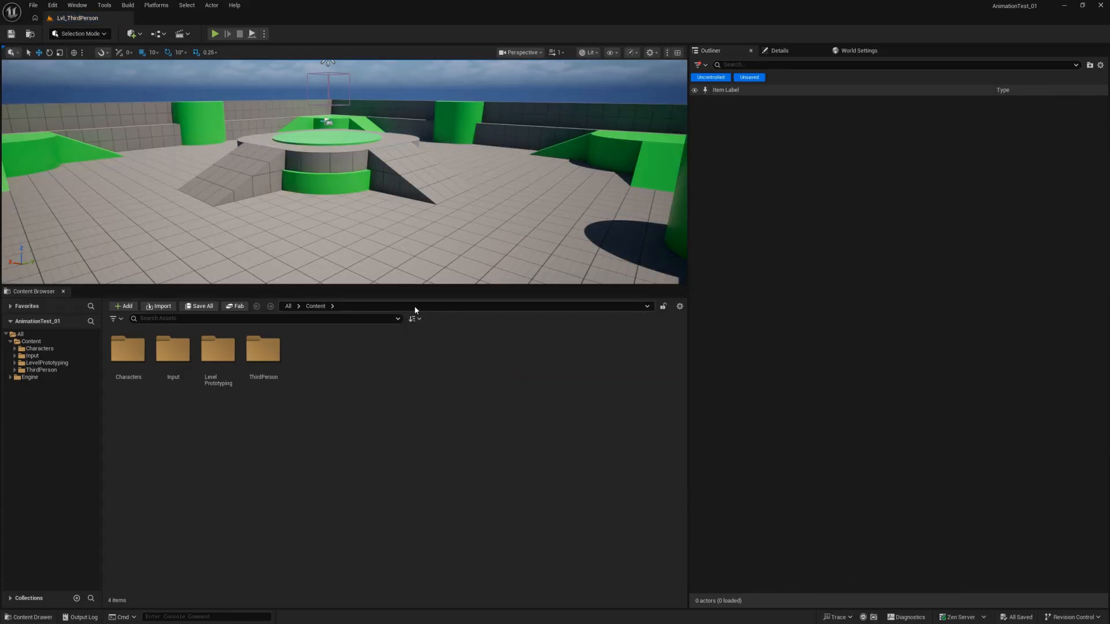
Enlarge the viewport and delete every ramp, block and green piece of the platform in the middle of the level
left_click_drag(357, 288, 357, 444)
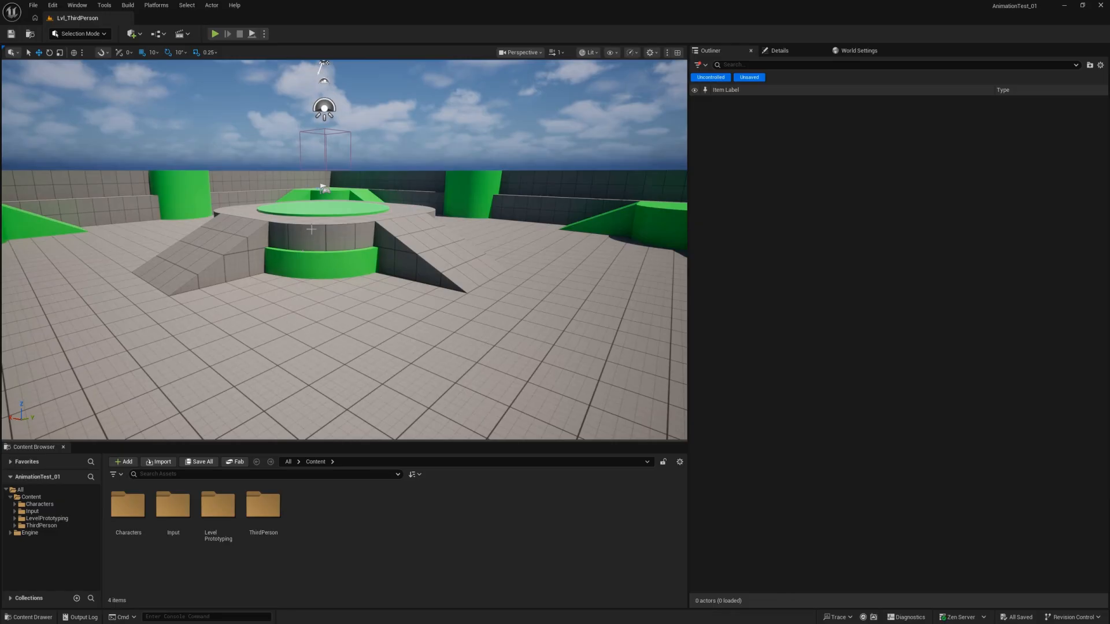
right_click_drag(311, 230, 310, 263)
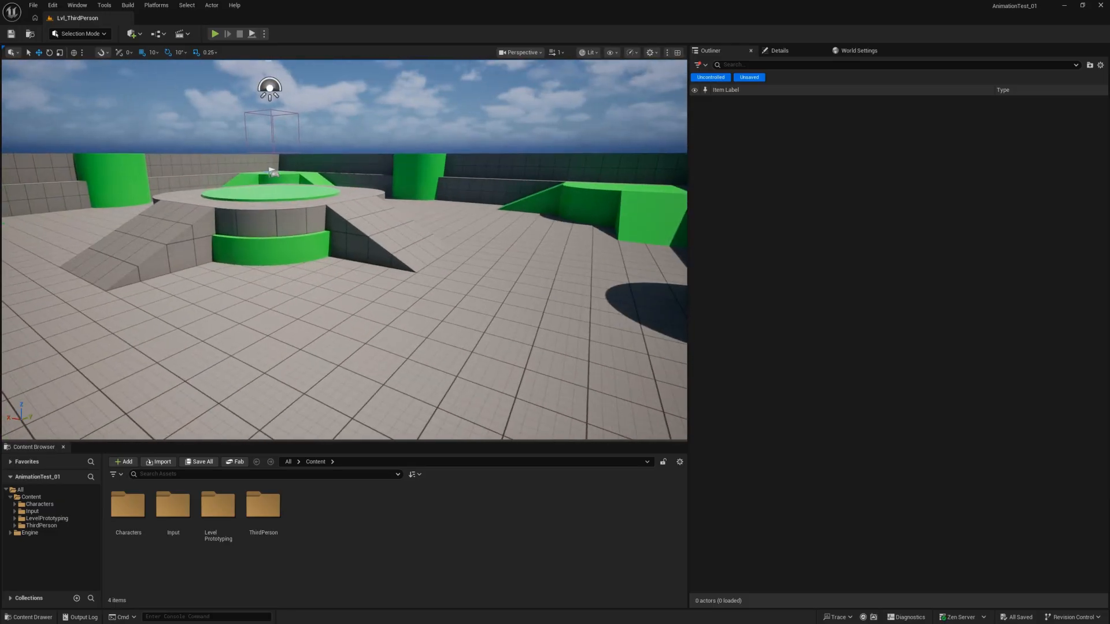
left_click(269, 209)
key("Delete")
left_click(336, 215)
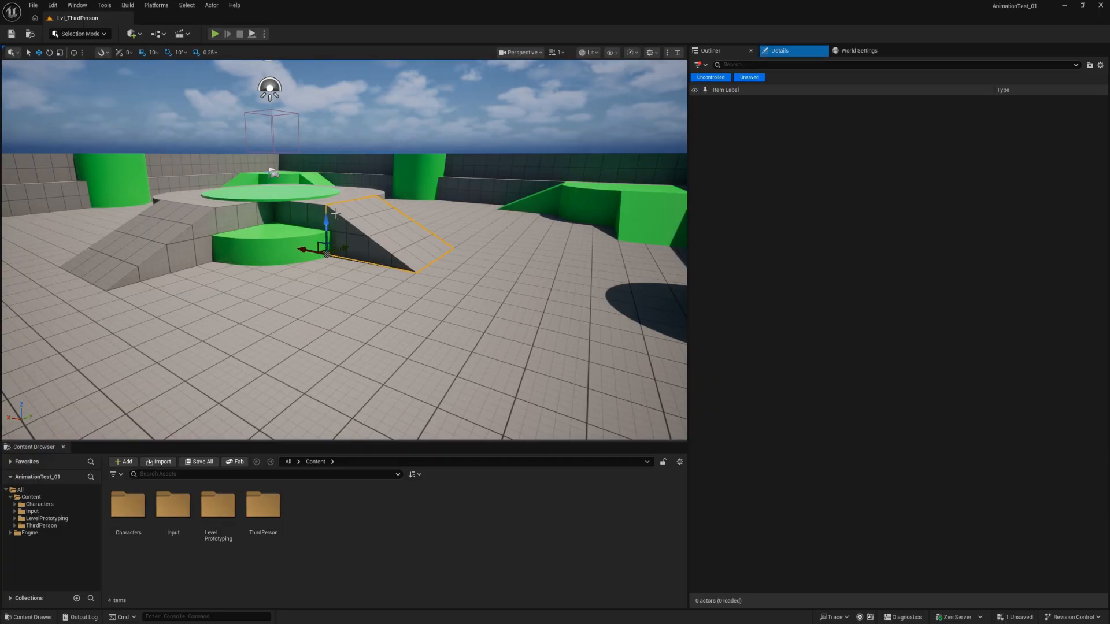
key("Delete")
left_click(285, 198)
key("Delete")
left_click(255, 209)
key("Delete")
left_click(298, 219)
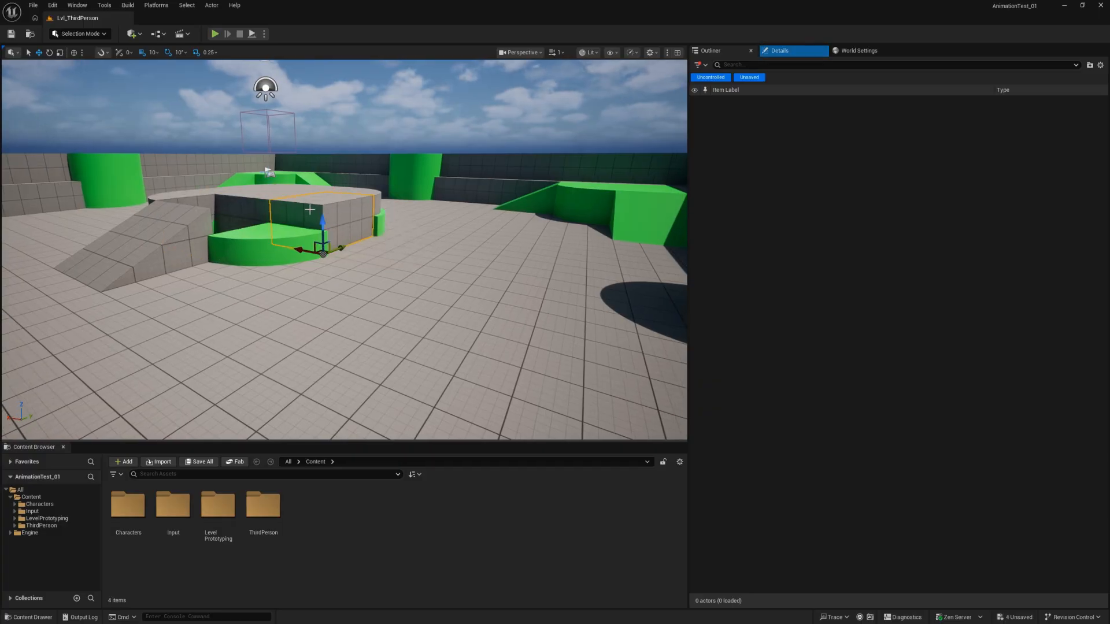
key("Delete")
left_click(185, 237)
key("Delete")
left_click(244, 241)
key("Delete")
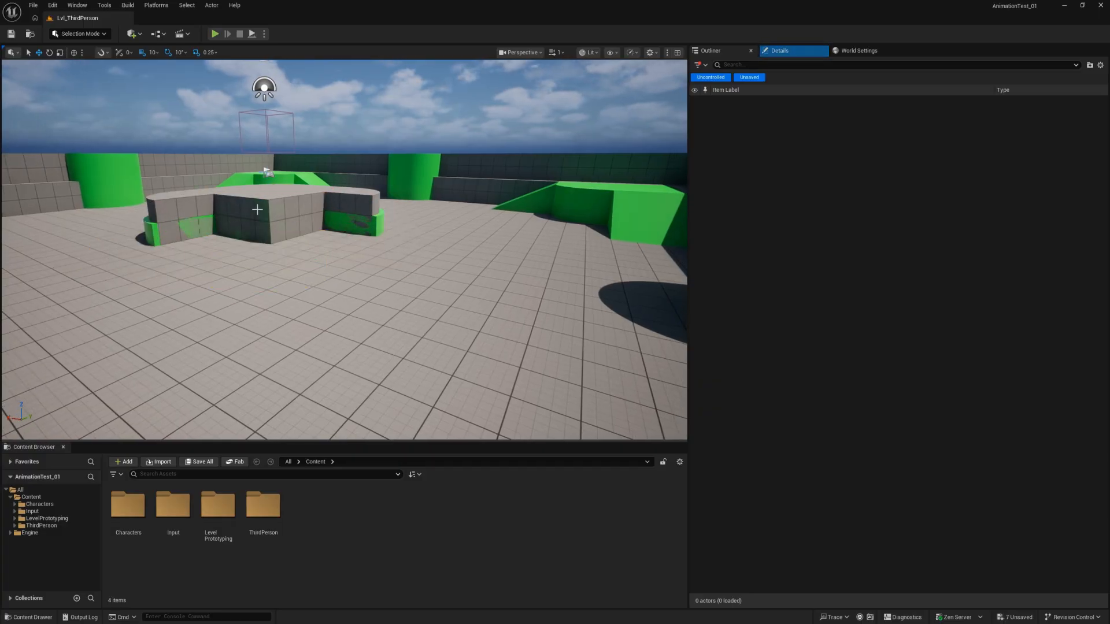
left_click(248, 211)
key("Delete")
left_click(215, 233)
key("Delete")
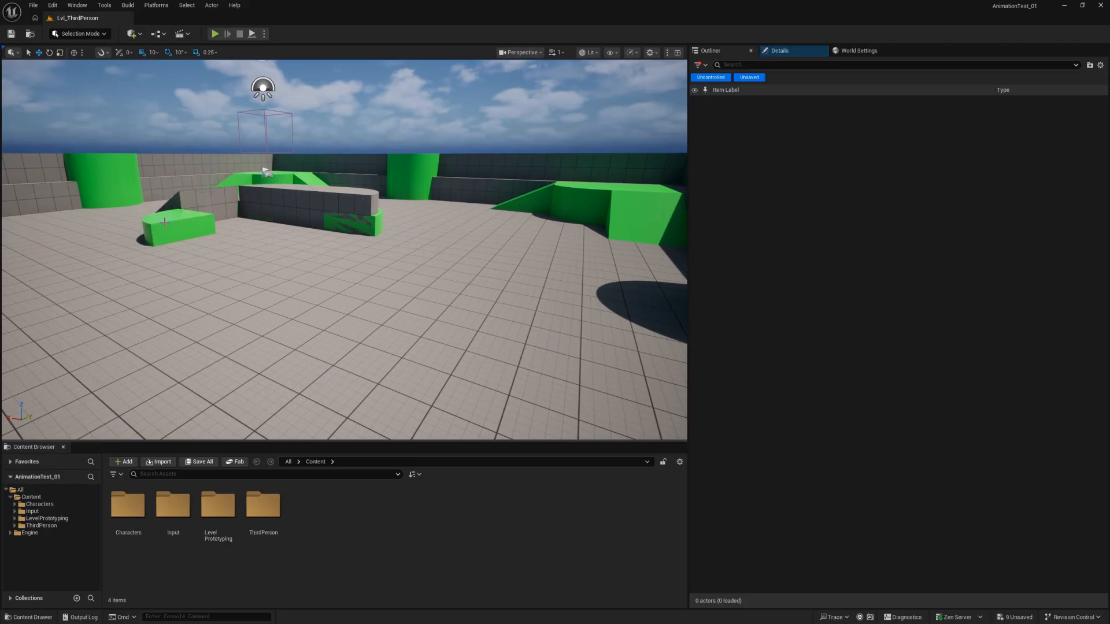
left_click(184, 228)
key("Delete")
left_click(213, 209)
key("Delete")
left_click(325, 205)
key("Delete")
left_click(343, 204)
key("Delete")
left_click(347, 222)
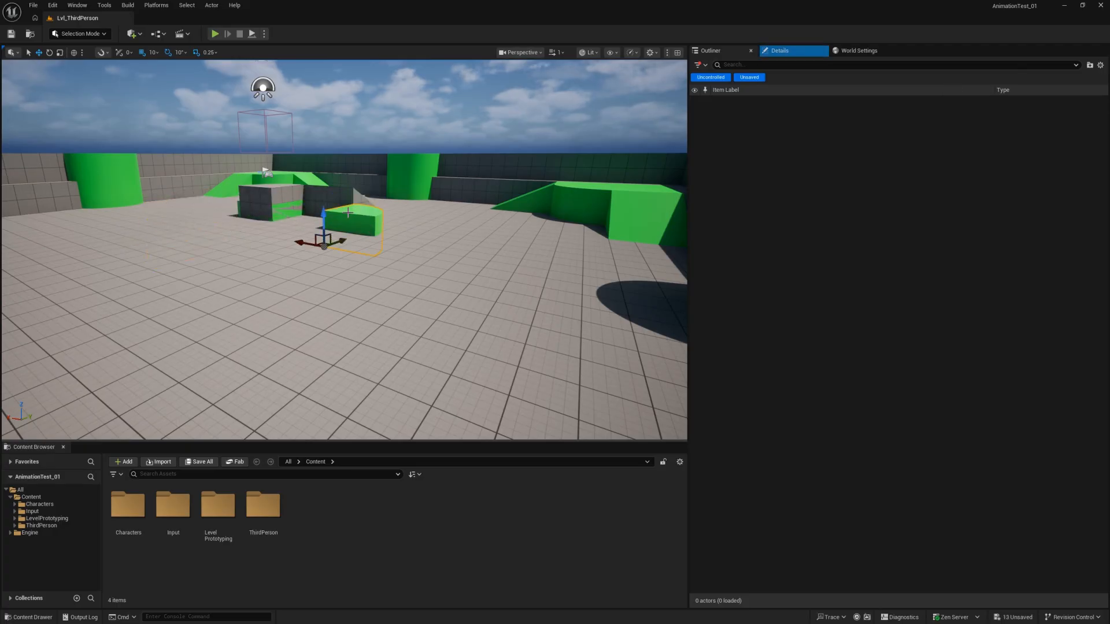
key("Delete")
left_click(337, 206)
key("Delete")
left_click(274, 204)
key("Delete")
Hide all sprites in the level viewport
right_click_drag(347, 231, 300, 208)
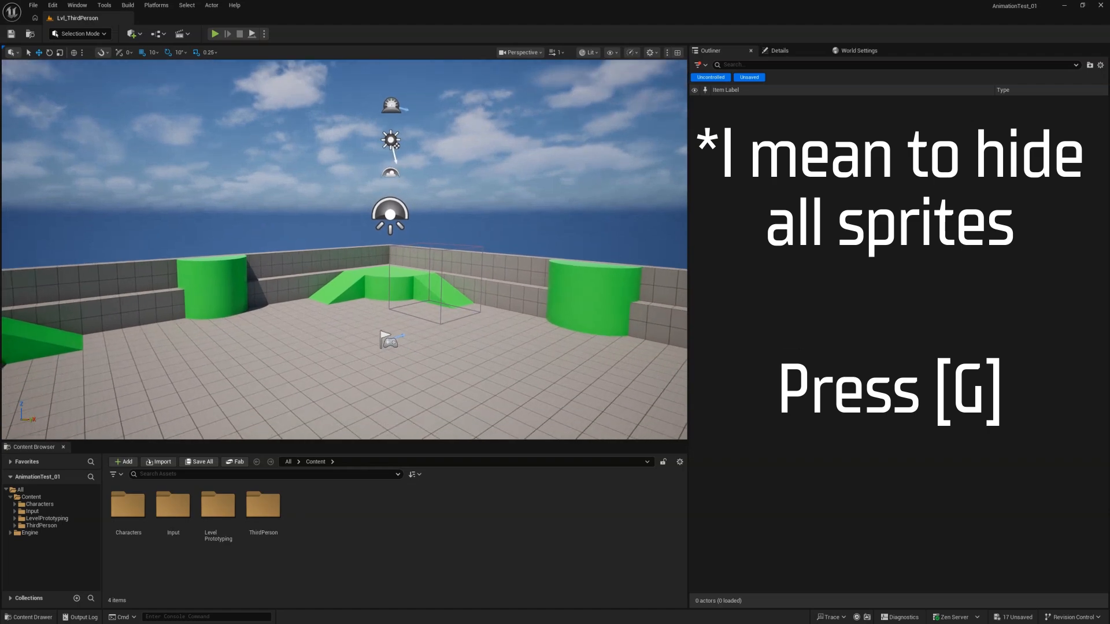
key("g")
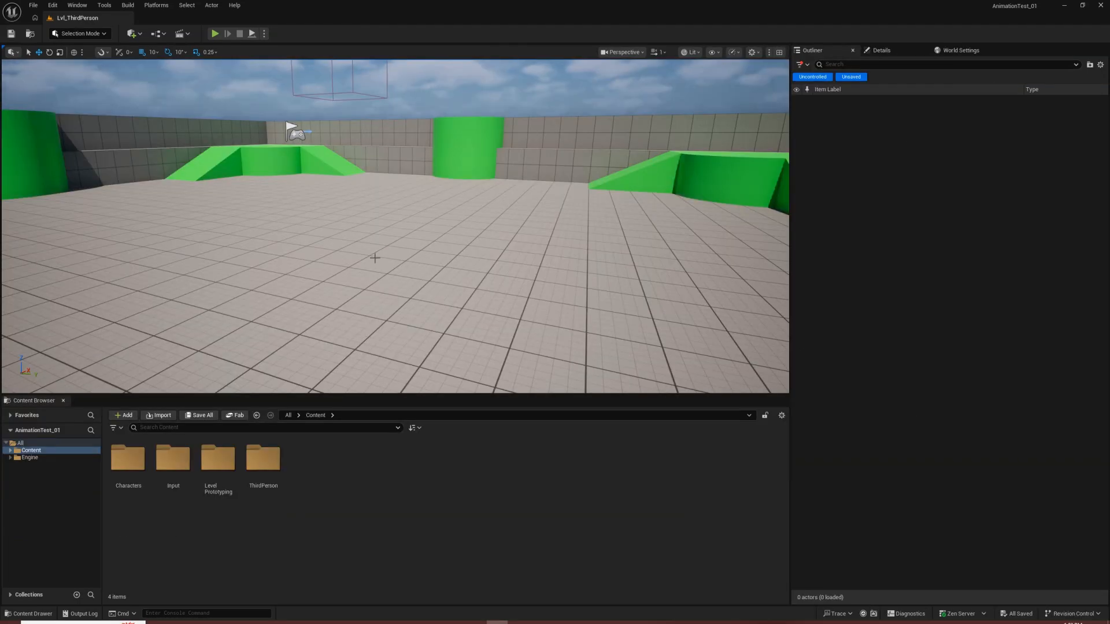
Create a new folder named AnimationTest in the project's Content folder
right_click(356, 507)
left_click(394, 209)
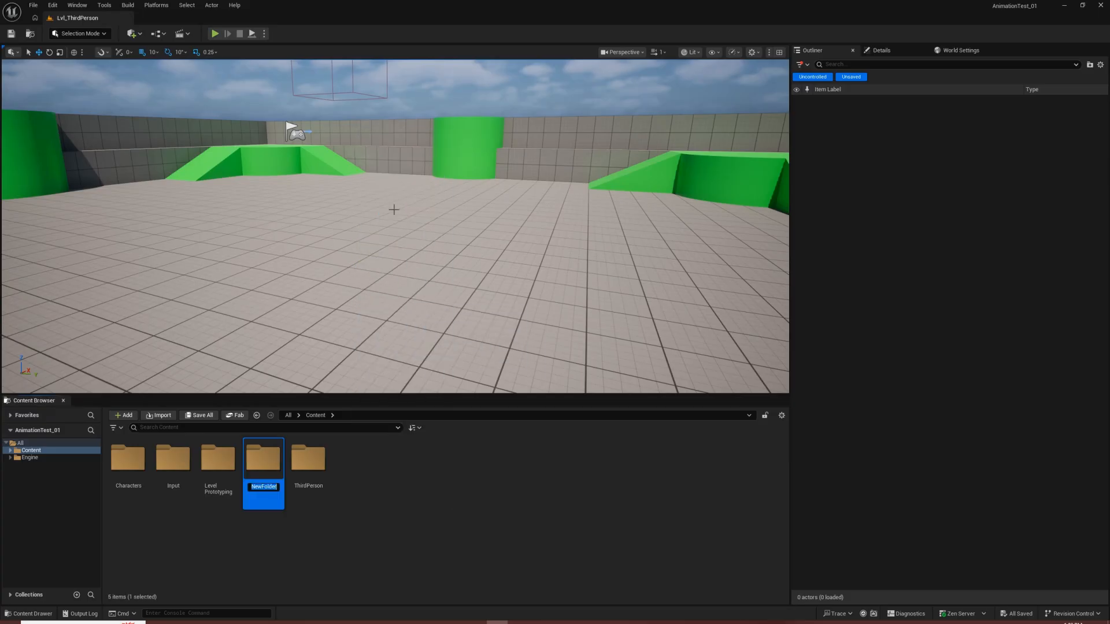
type("Animatio")
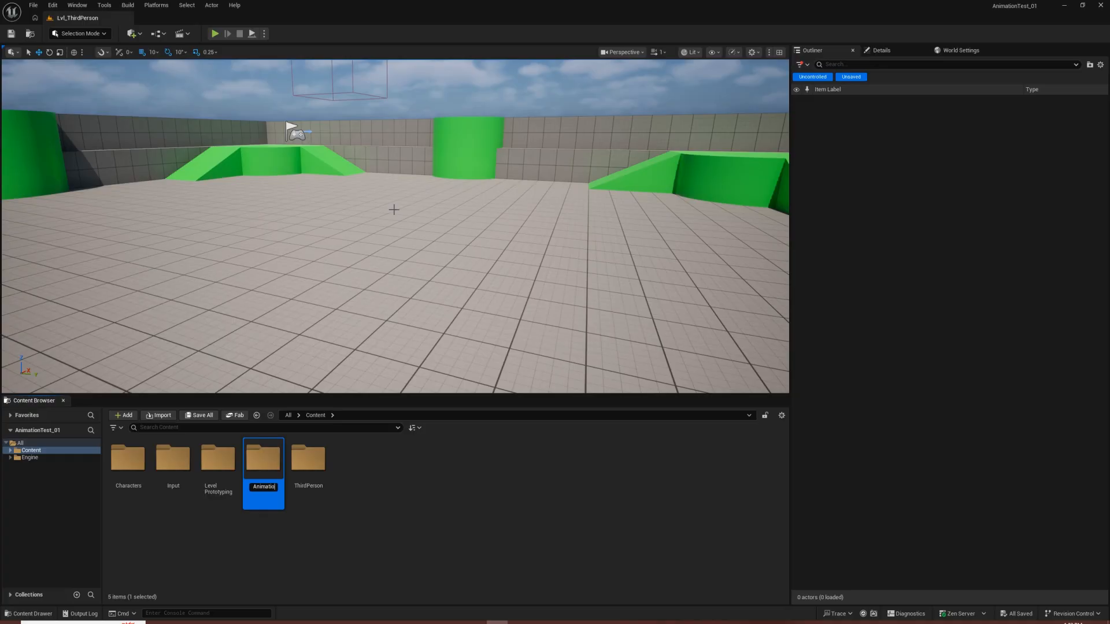
type("nTest")
key("Return")
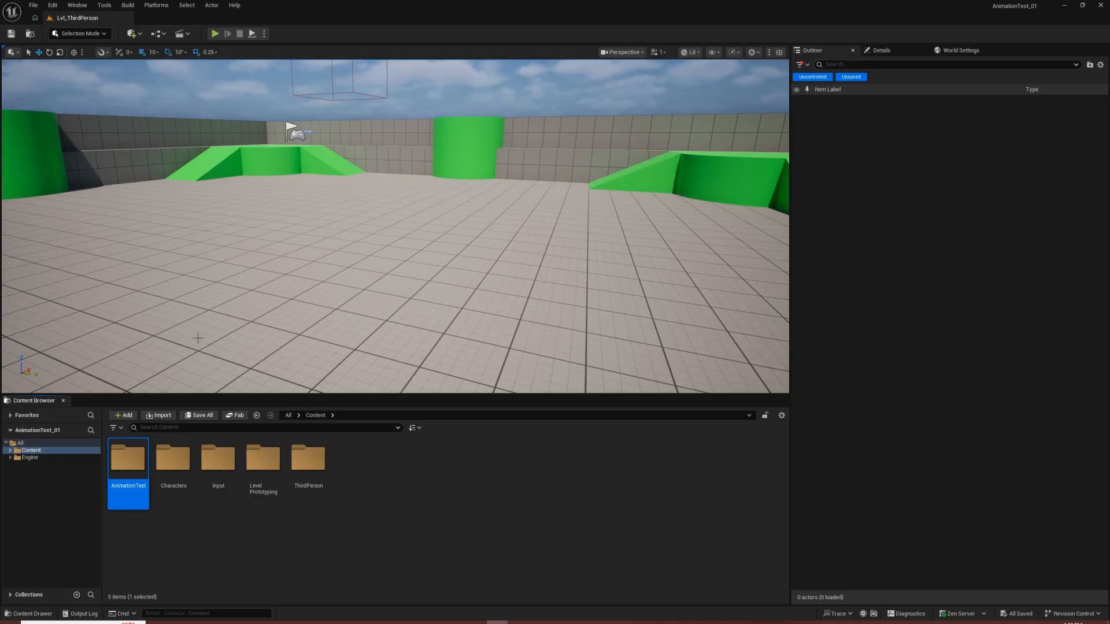
Open the AnimationTest folder and bring StylizedKick.fbx from the desktop into it for import
double_click(132, 475)
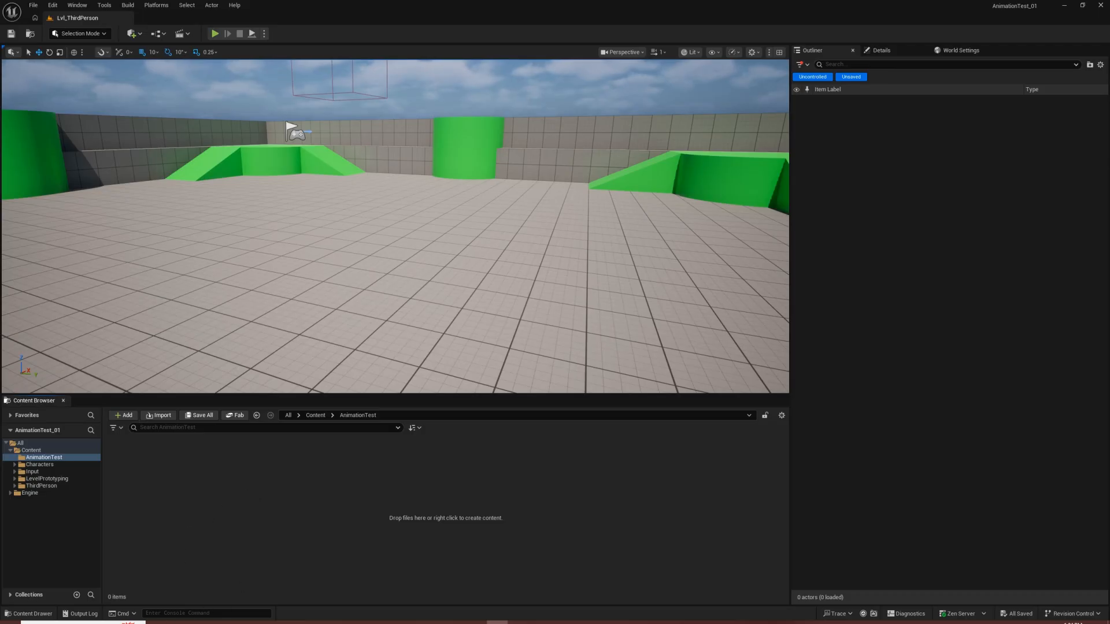
left_click(158, 623)
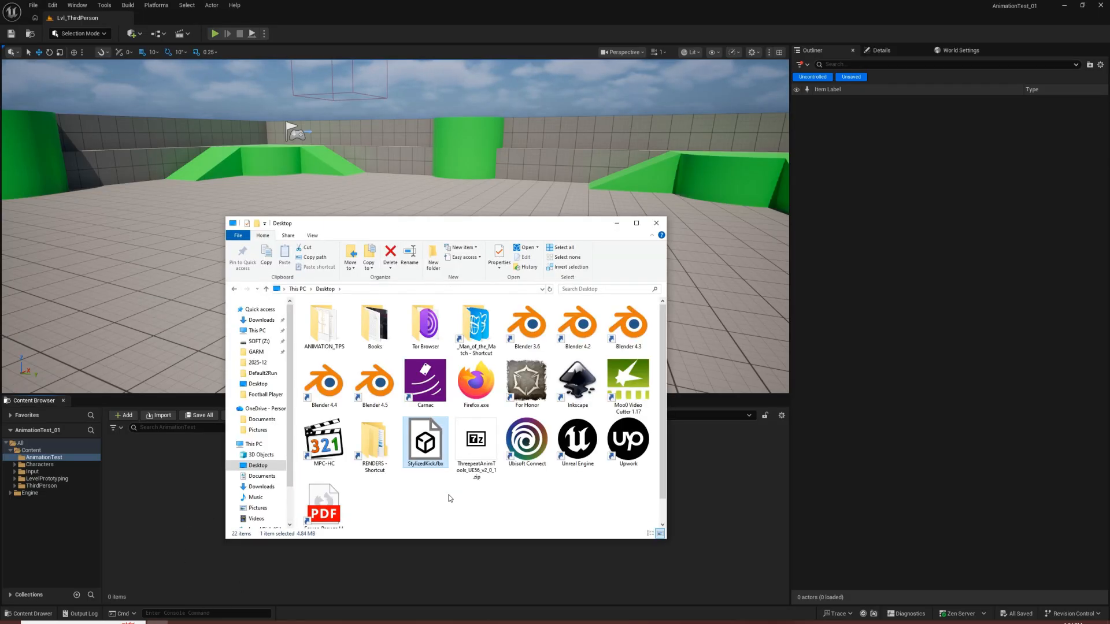
left_click(455, 498)
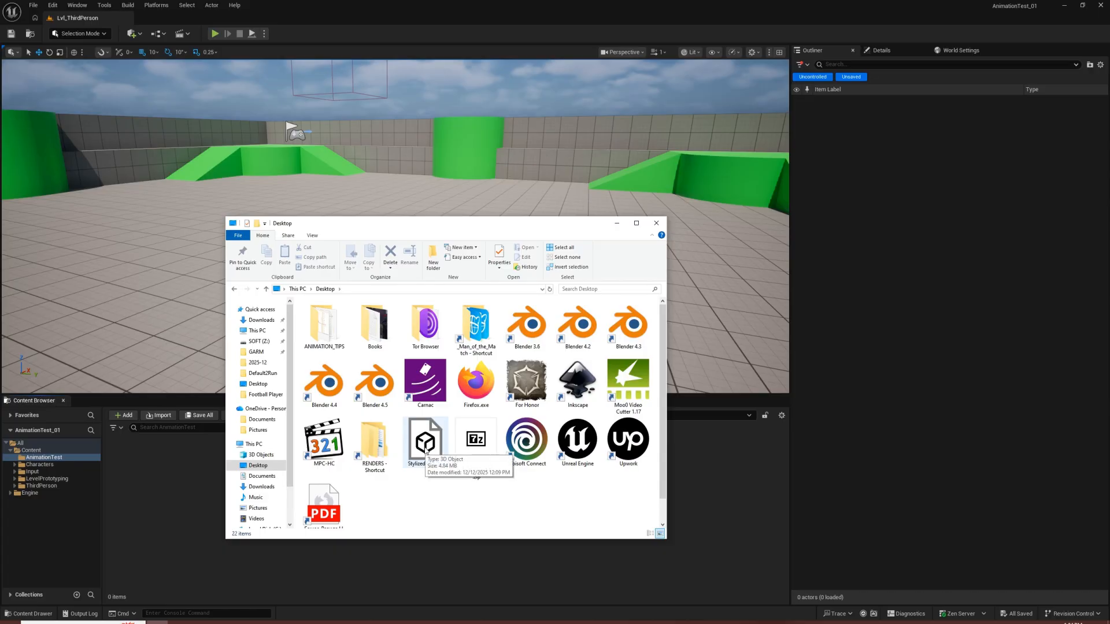
left_click_drag(430, 456, 175, 489)
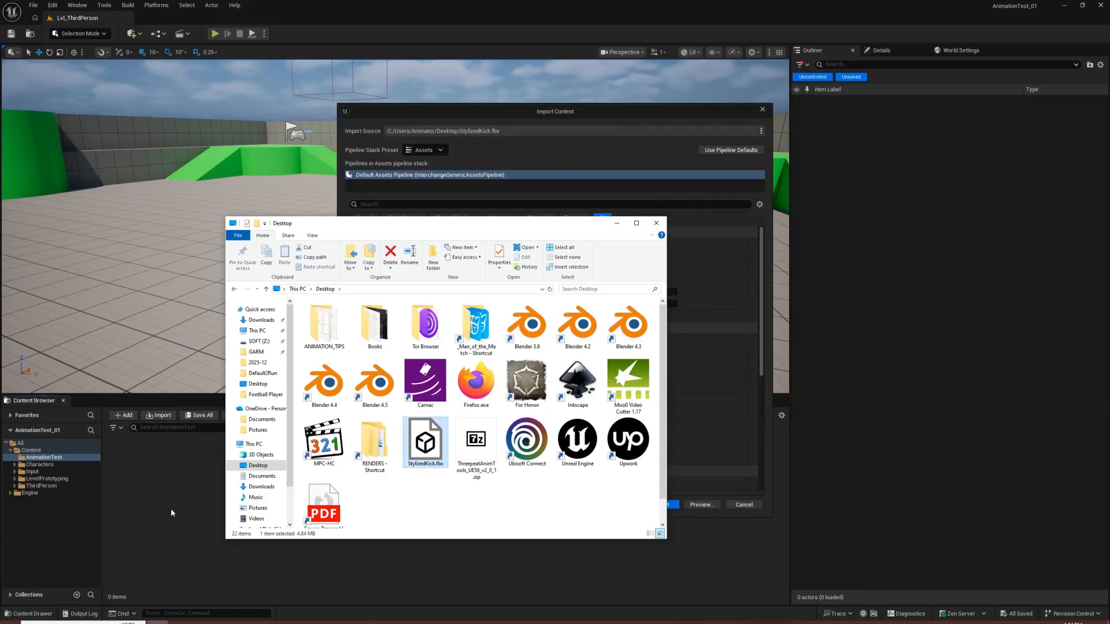
left_click(429, 110)
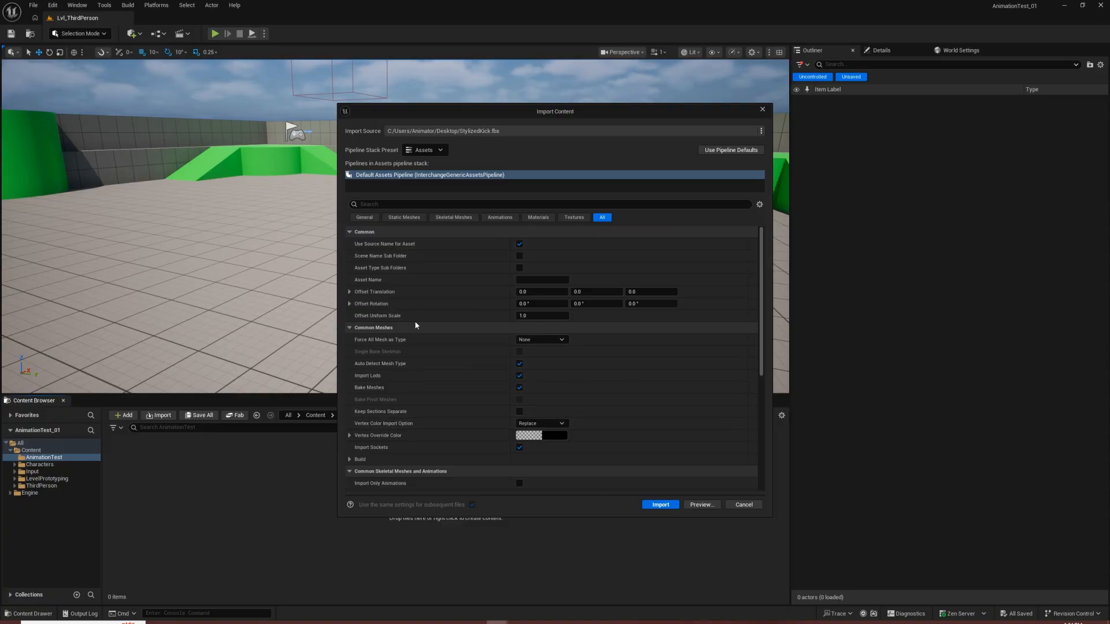
Review the material and texture import options and import StylizedKick.fbx without materials or textures
scroll(407, 347, "down", 10)
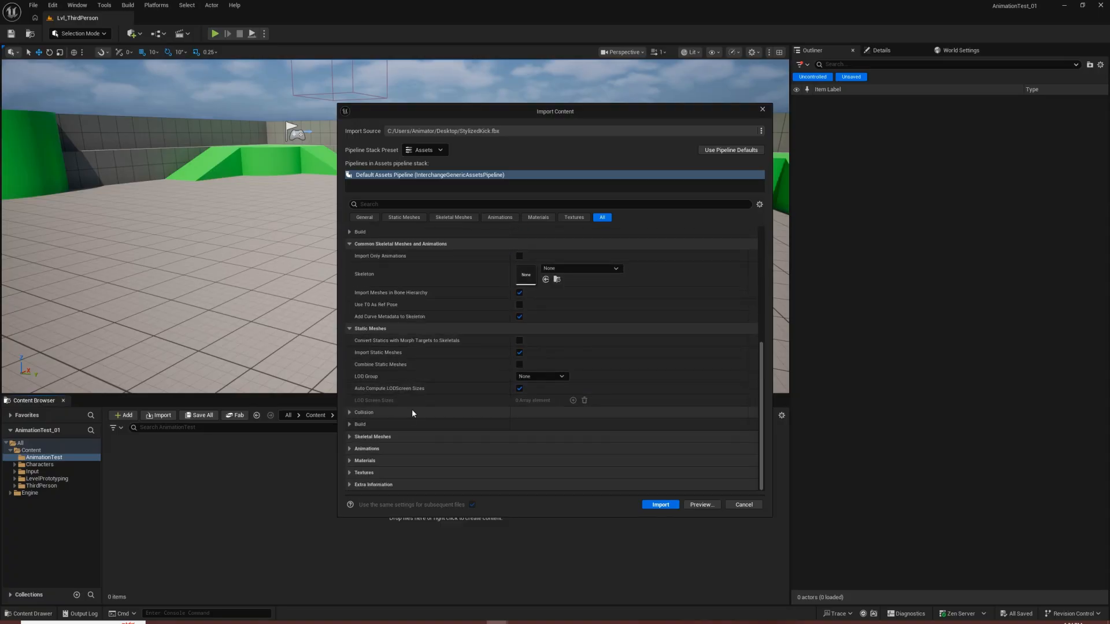
left_click(349, 461)
scroll(417, 457, "down", 2)
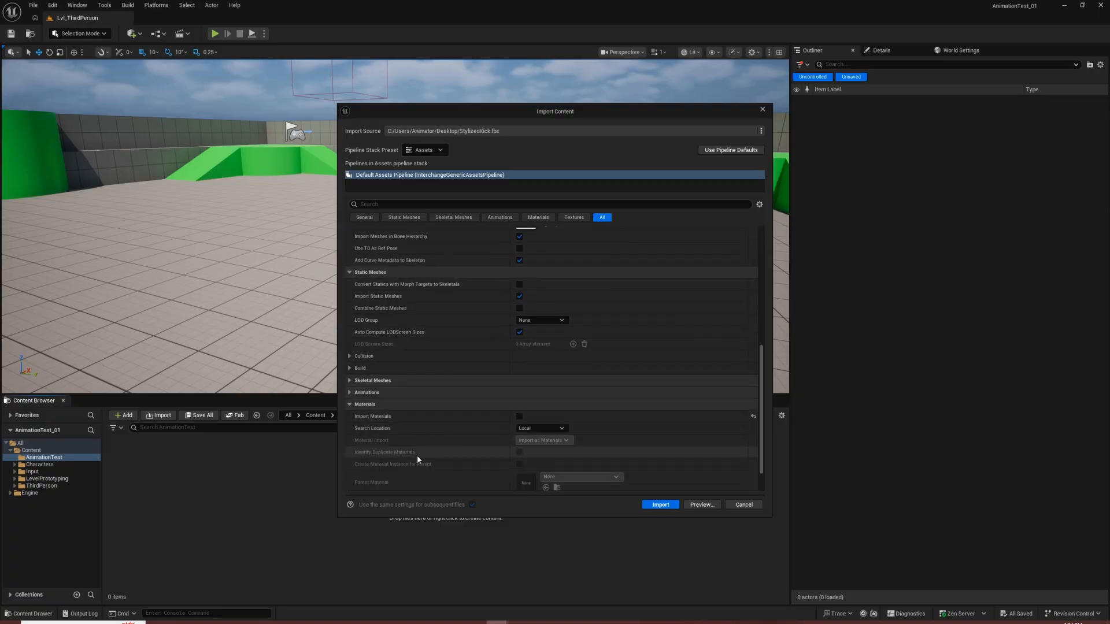
left_click(519, 416)
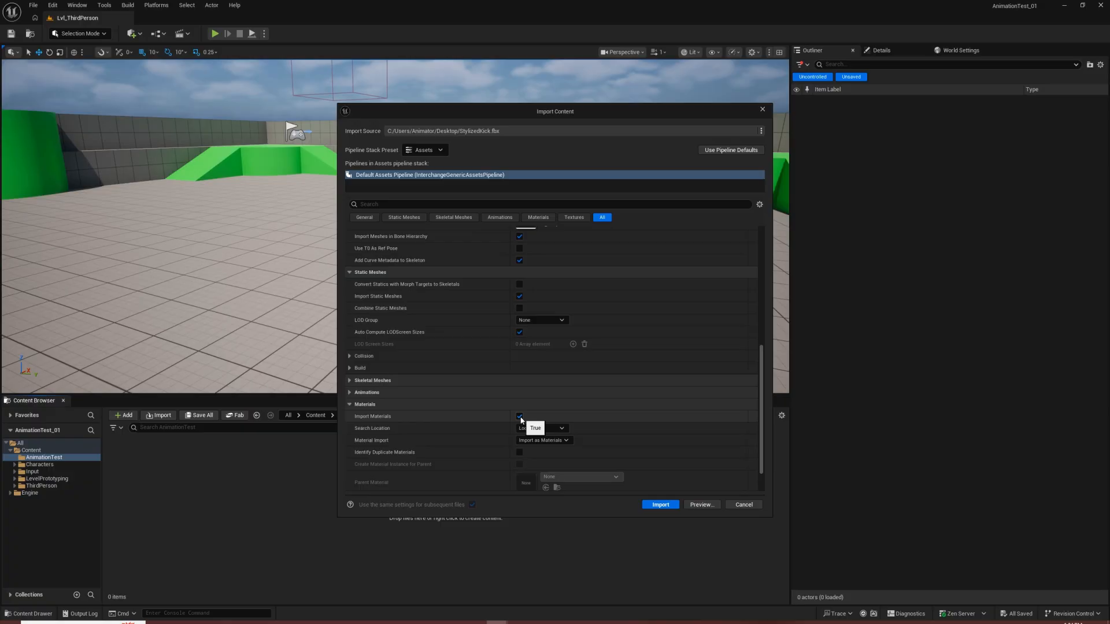
left_click(349, 405)
left_click(350, 466)
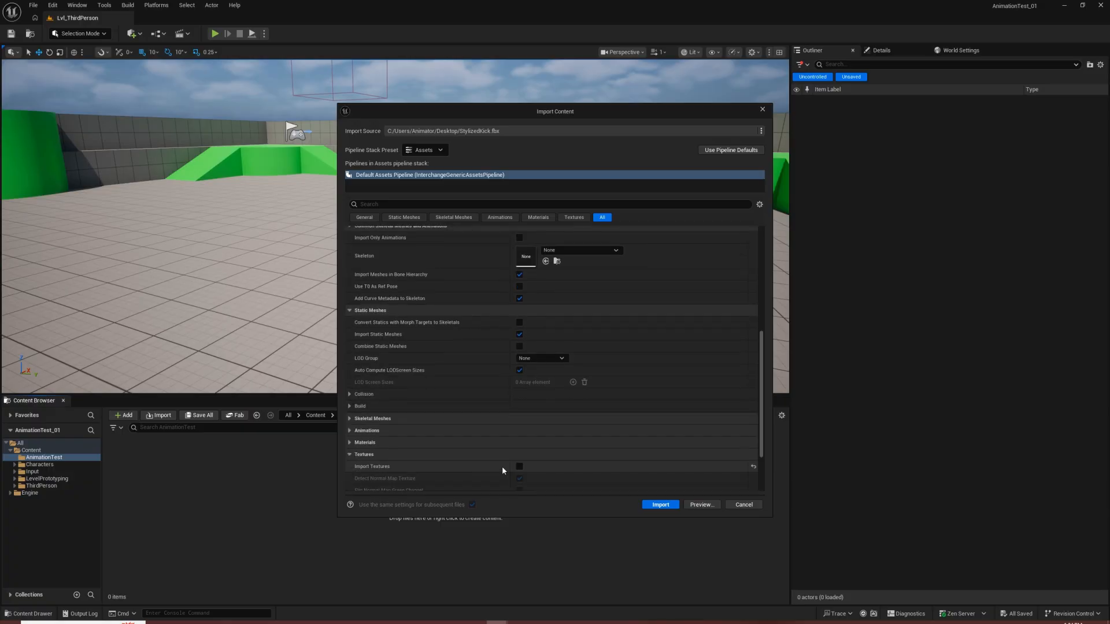
scroll(504, 466, "down", 3)
left_click(350, 384)
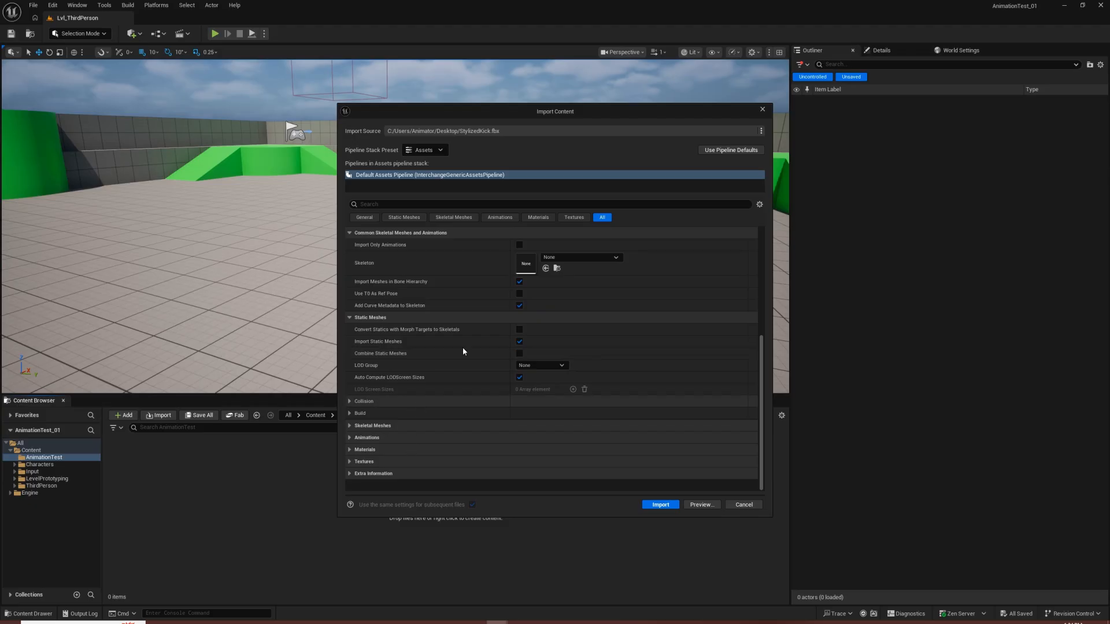
scroll(467, 333, "up", 3)
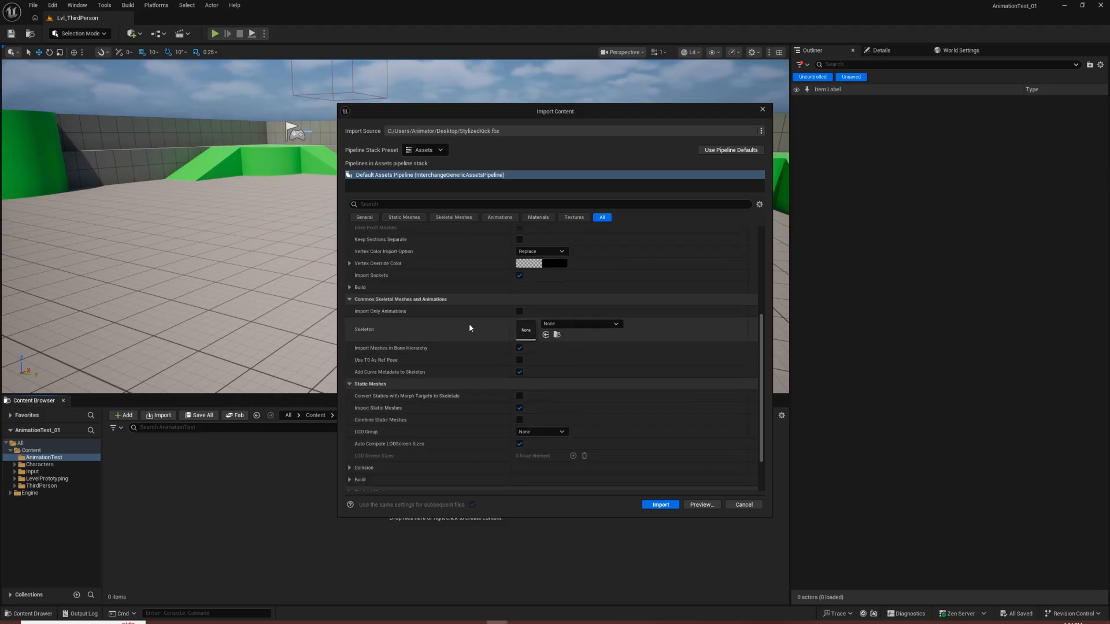
left_click(661, 505)
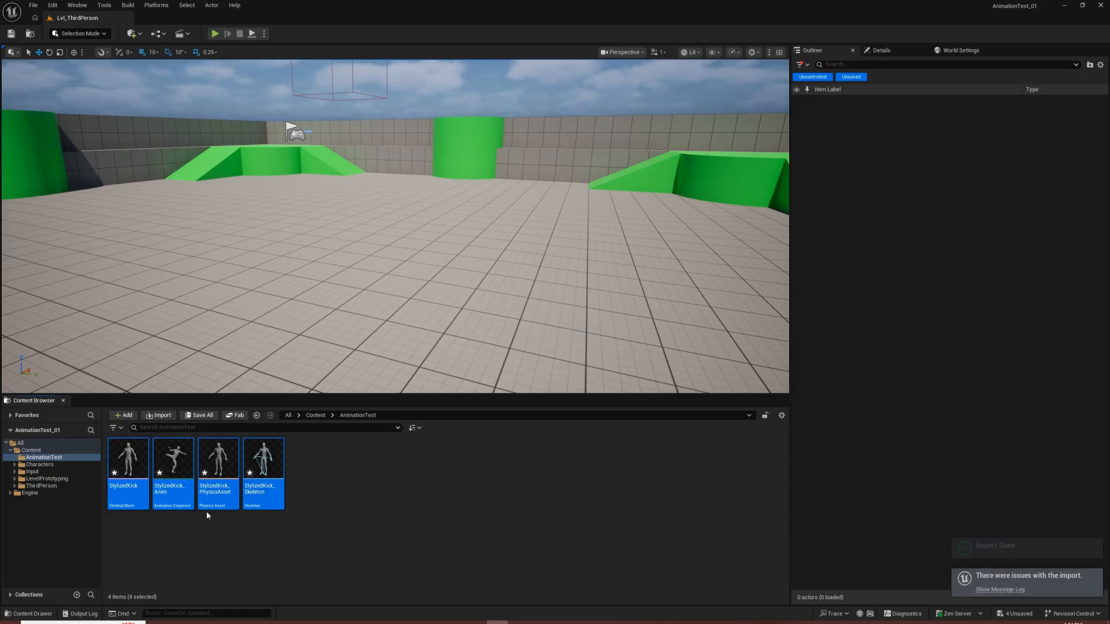
Place the StylizedKick_Anim animation on the level floor and simulate the level to preview the kick, stopping the simulation when done
left_click(414, 516)
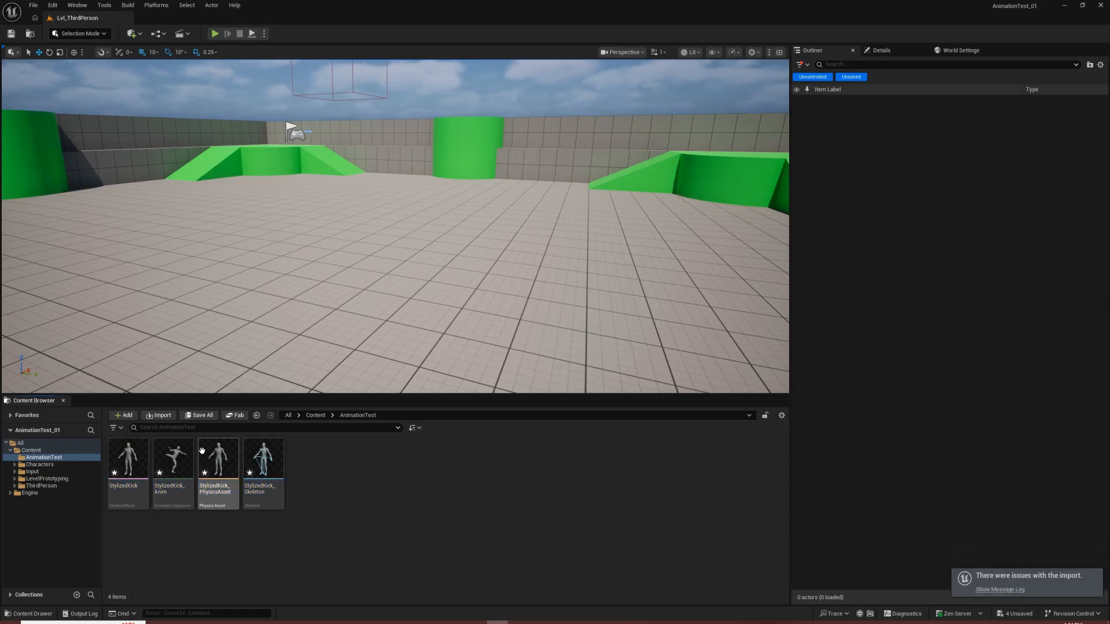
left_click_drag(180, 473, 323, 237)
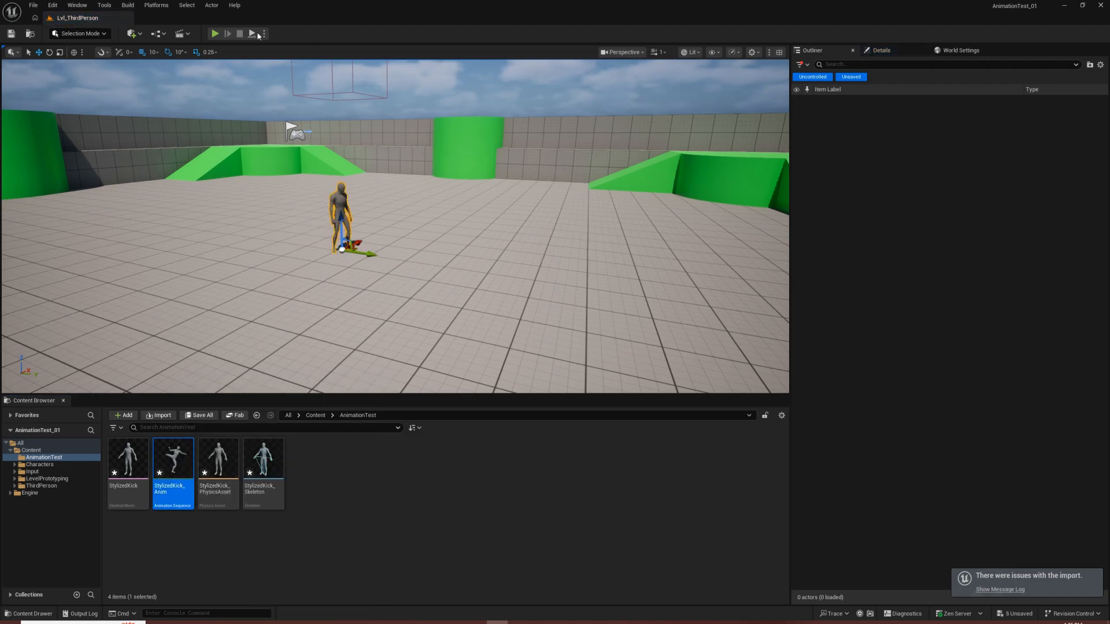
left_click(251, 34)
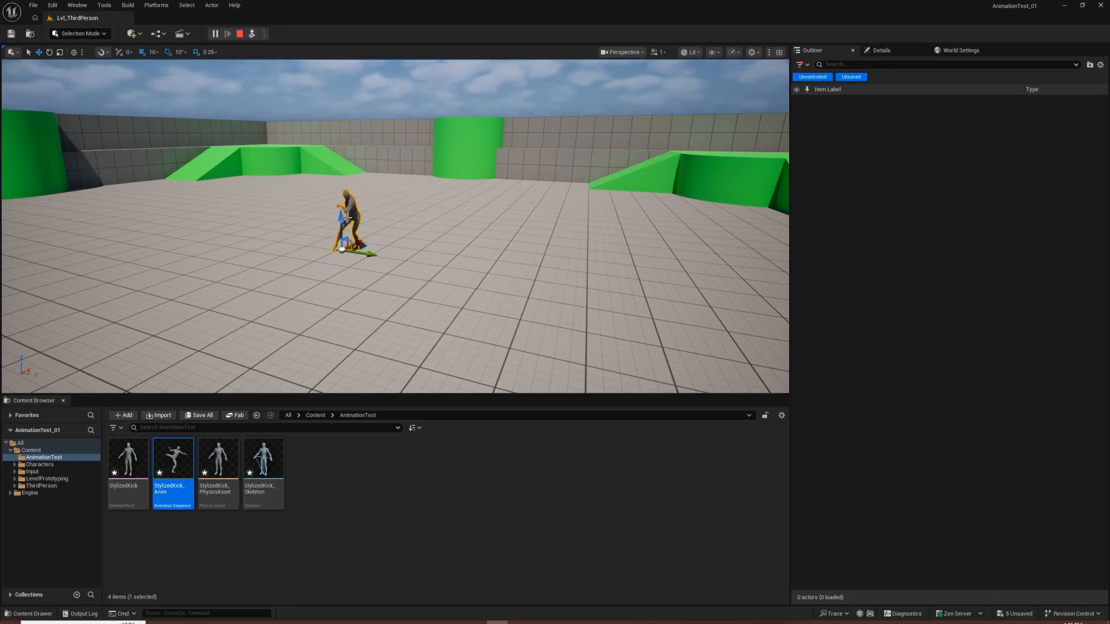
left_click(239, 34)
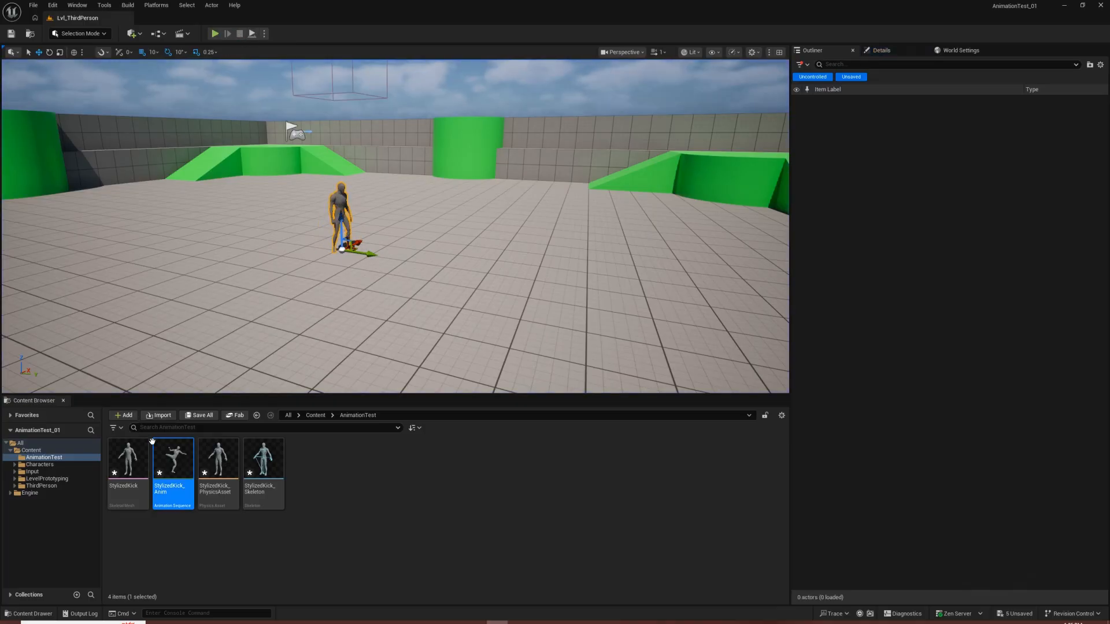
Create a Level Sequence named AnimationTest_01 in the AnimationTest folder
right_click(322, 503)
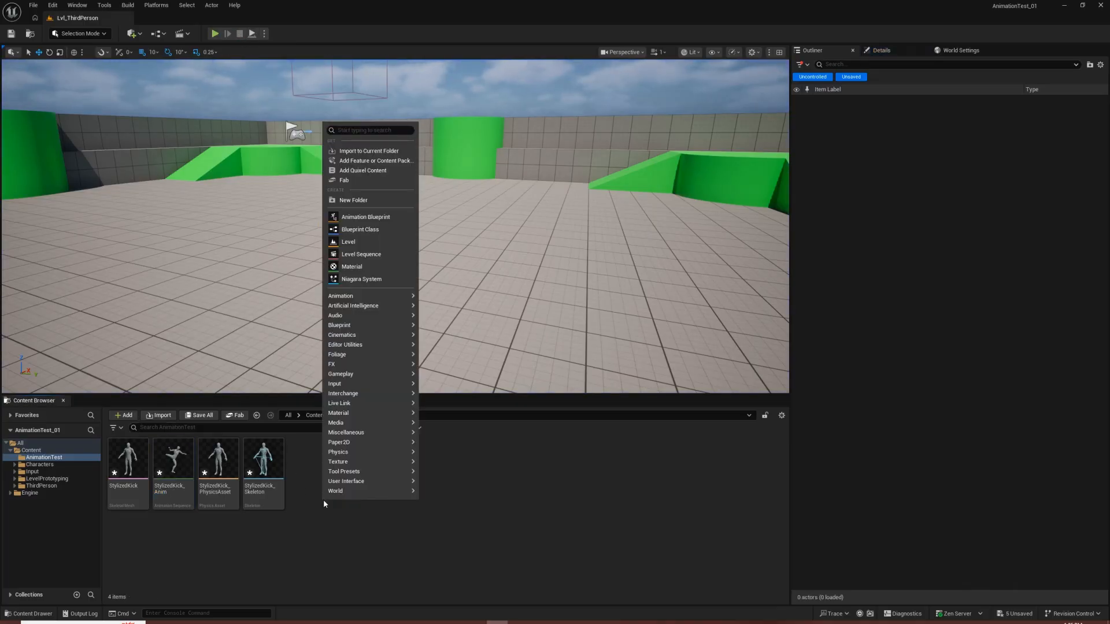
left_click(360, 255)
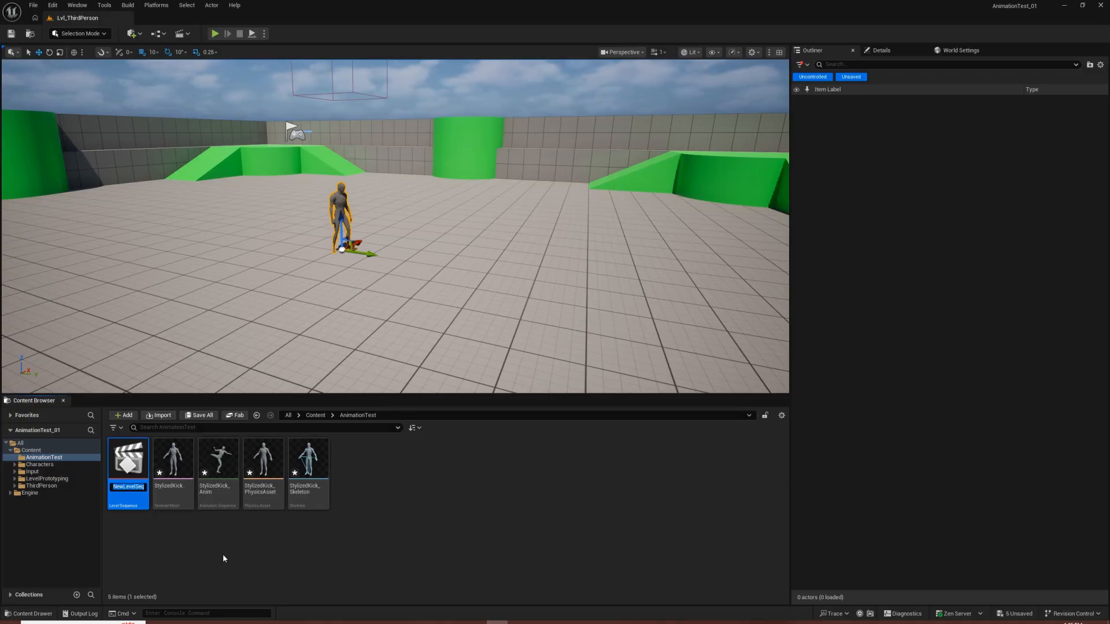
type("Animation")
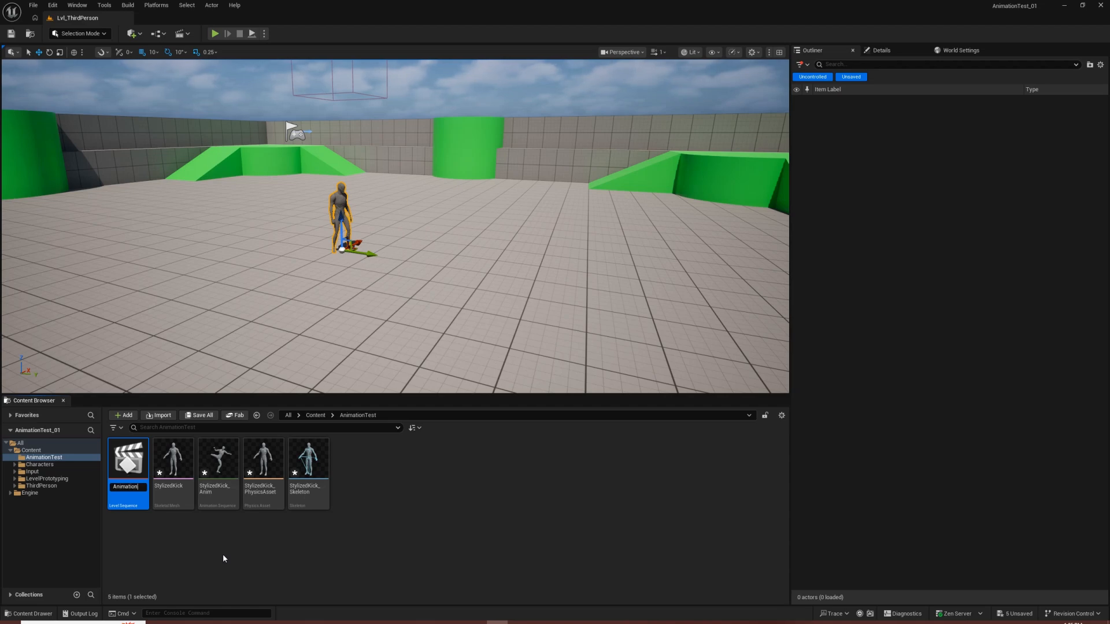
type("Test_01")
key("Return")
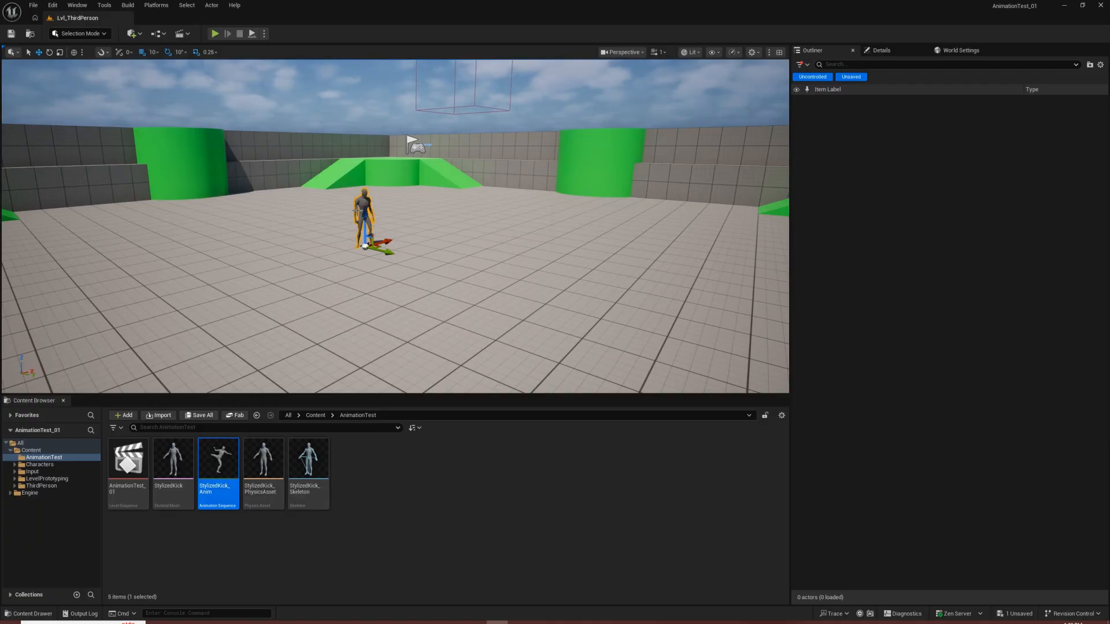
Start retargeting StylizedKick_Anim and set SKM_Manny_Simple as the target skeletal mesh
mouse_move(224, 457)
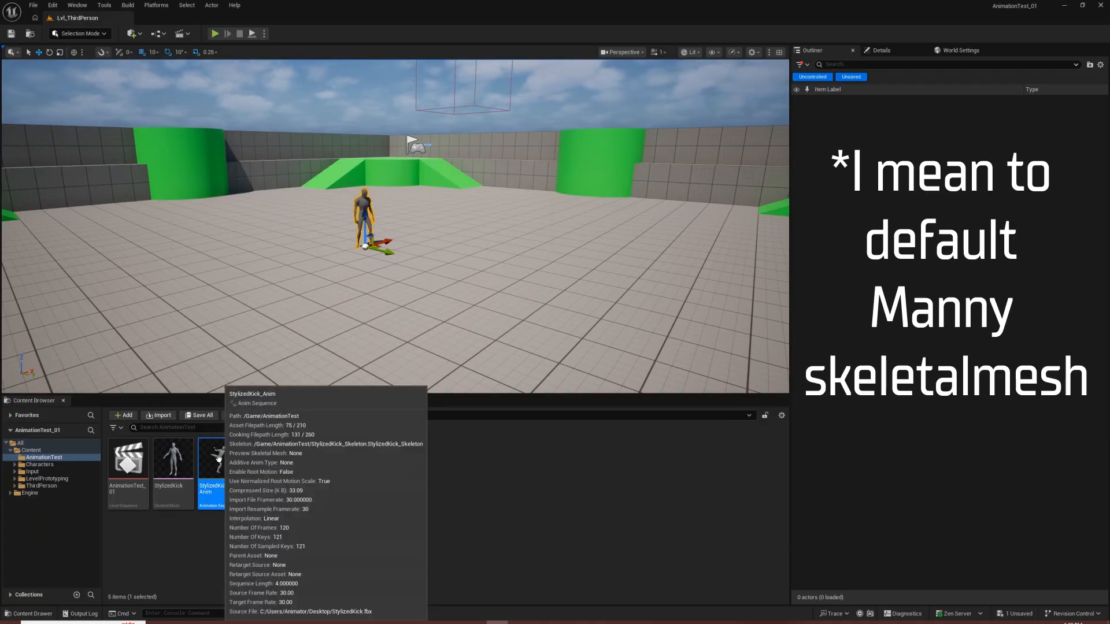
right_click(219, 459)
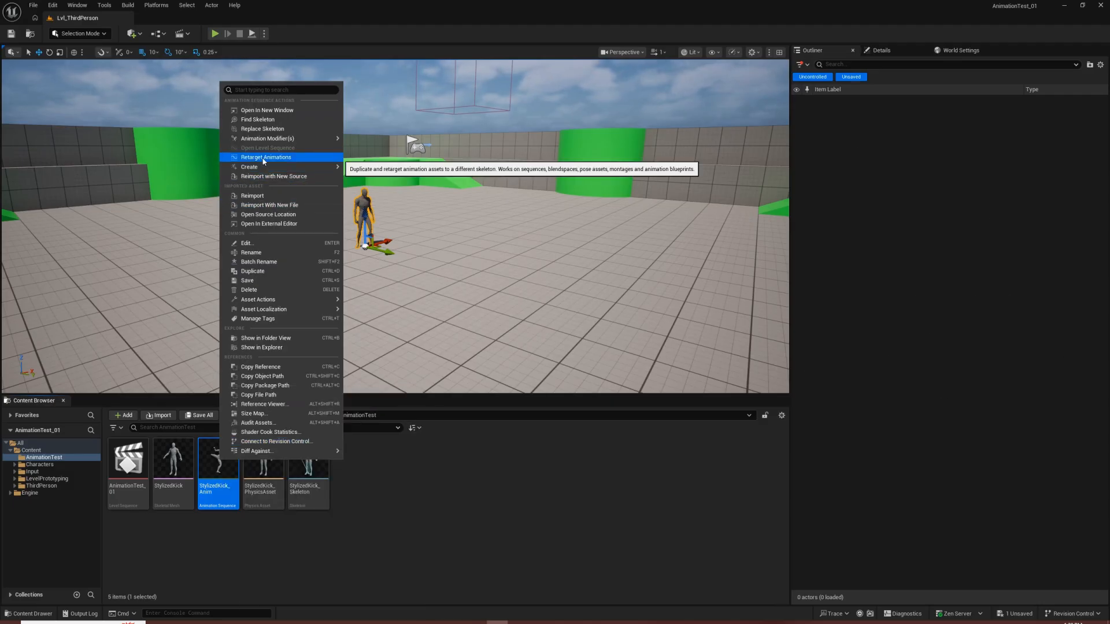
right_click(259, 564)
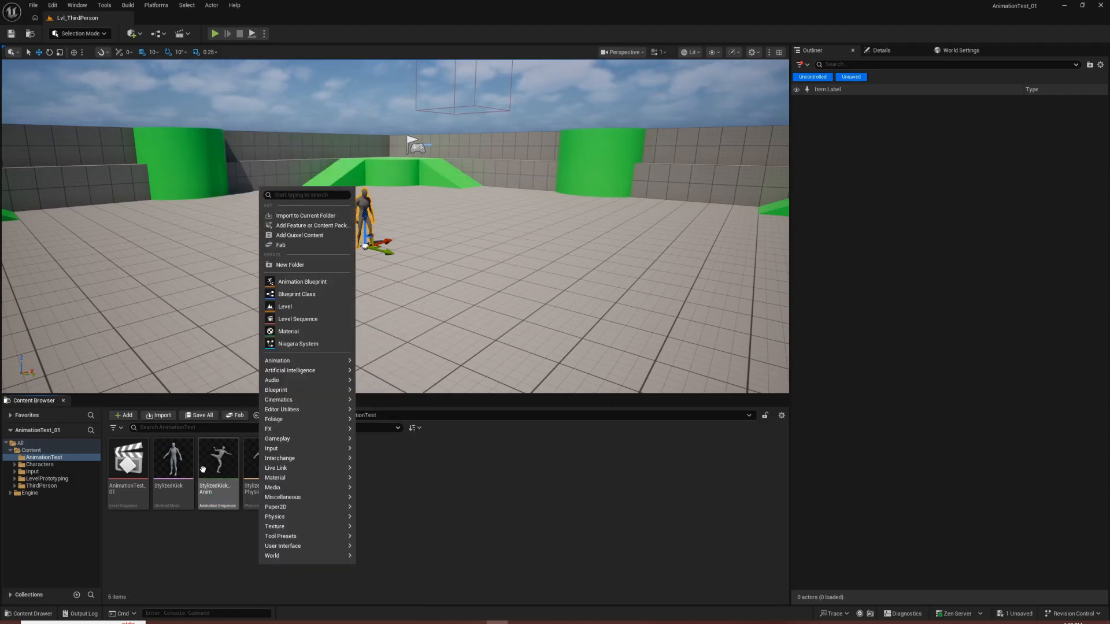
right_click(218, 465)
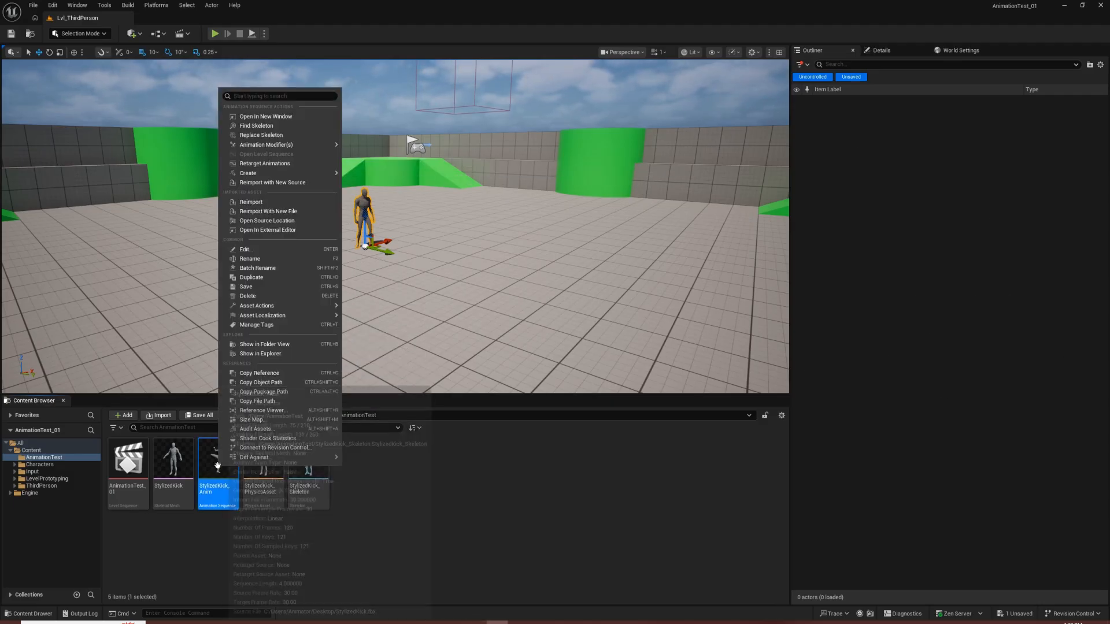
left_click(280, 165)
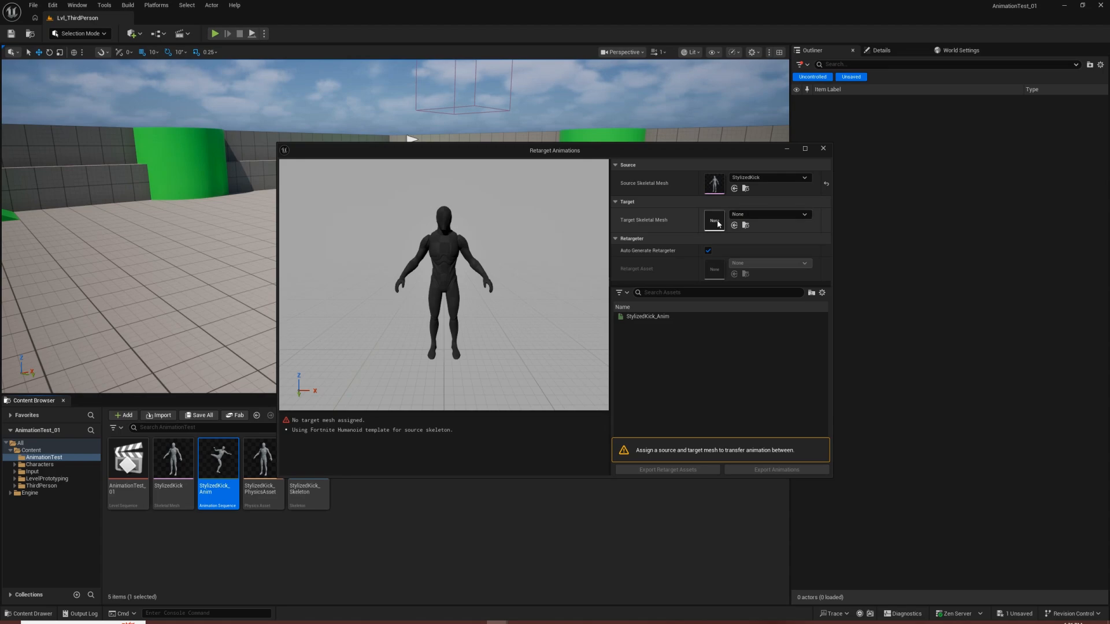
left_click(760, 214)
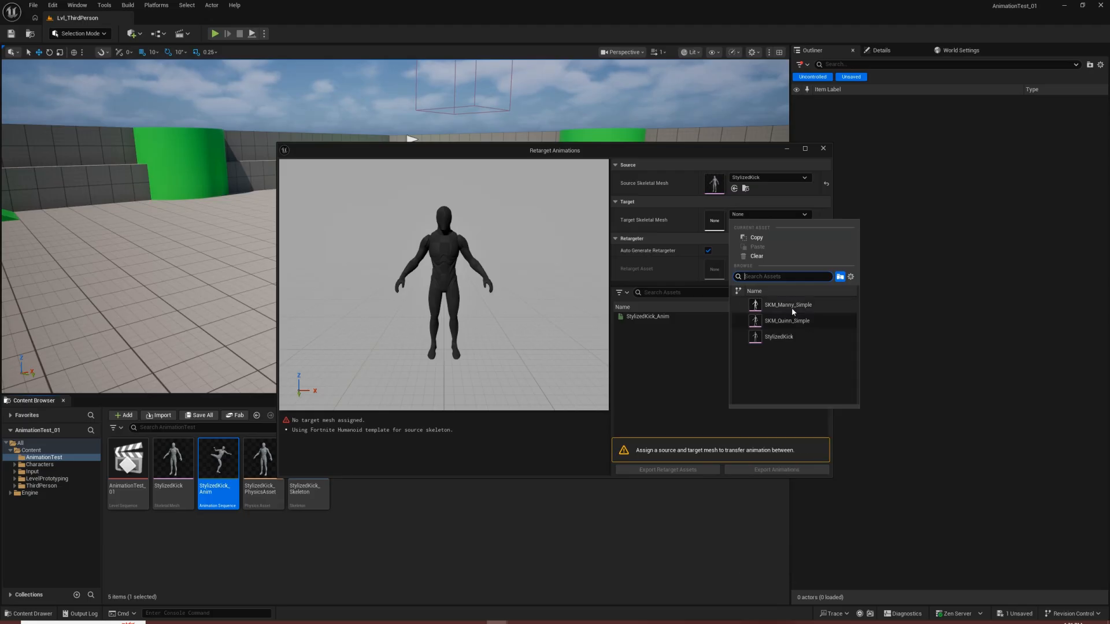
left_click(789, 306)
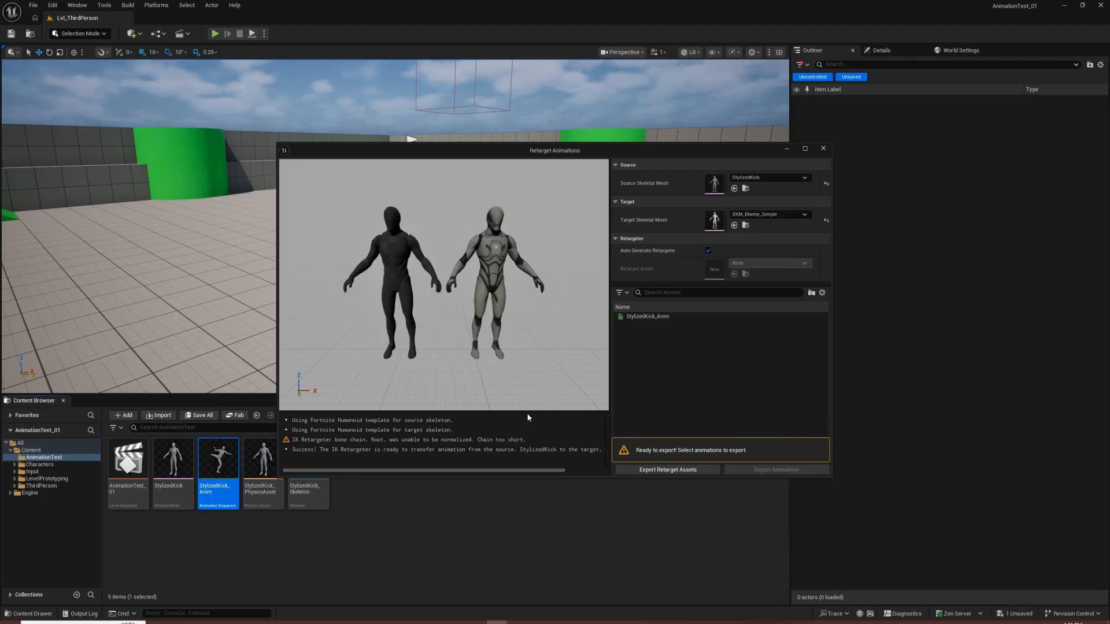
Export the retargeted StylizedKick_Anim into the AnimationTest folder and close the Retarget Animations window
left_click(636, 317)
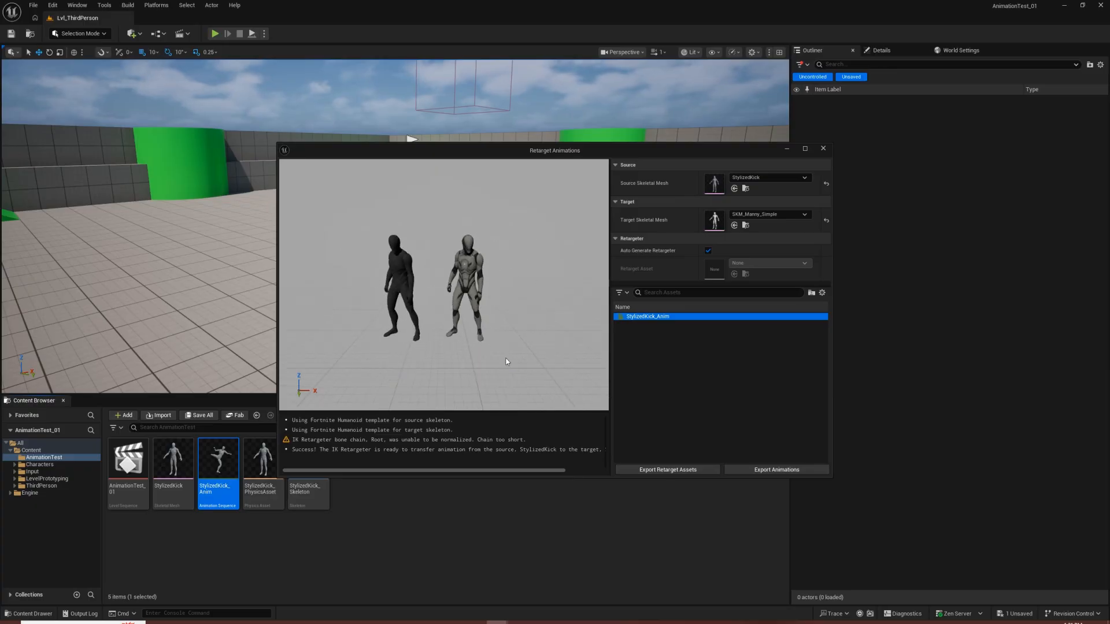
left_click(777, 470)
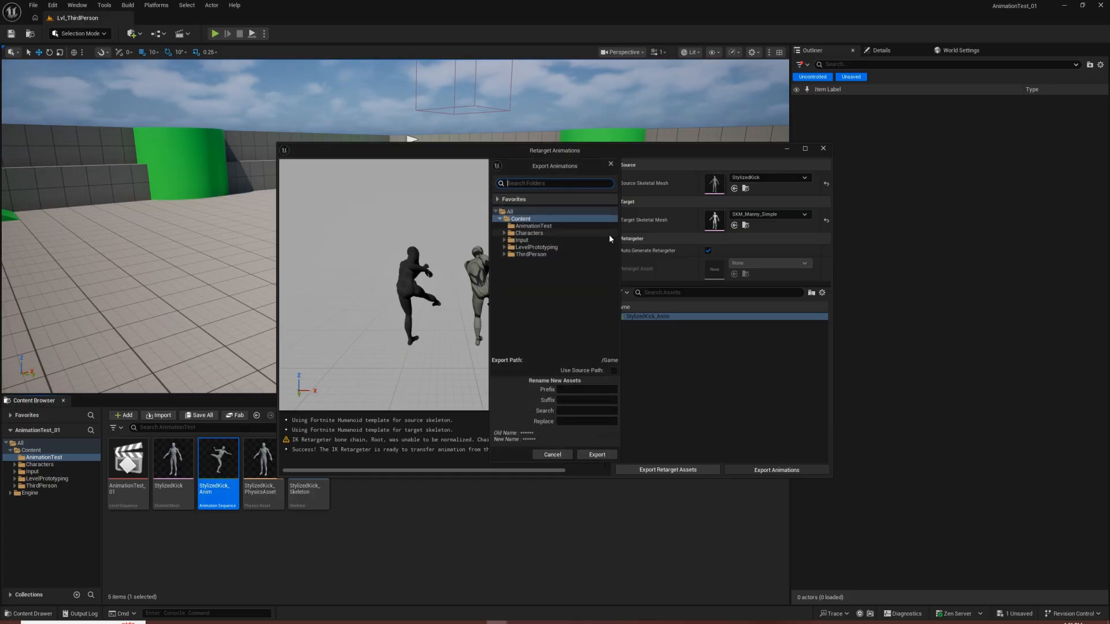
left_click(527, 226)
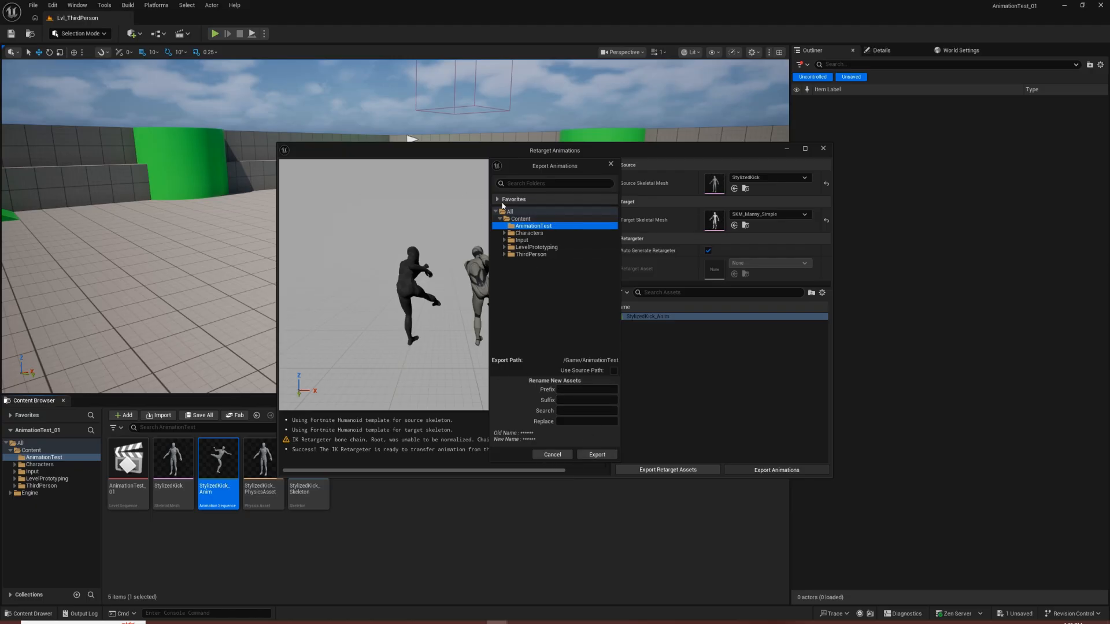
left_click(597, 456)
left_click(627, 355)
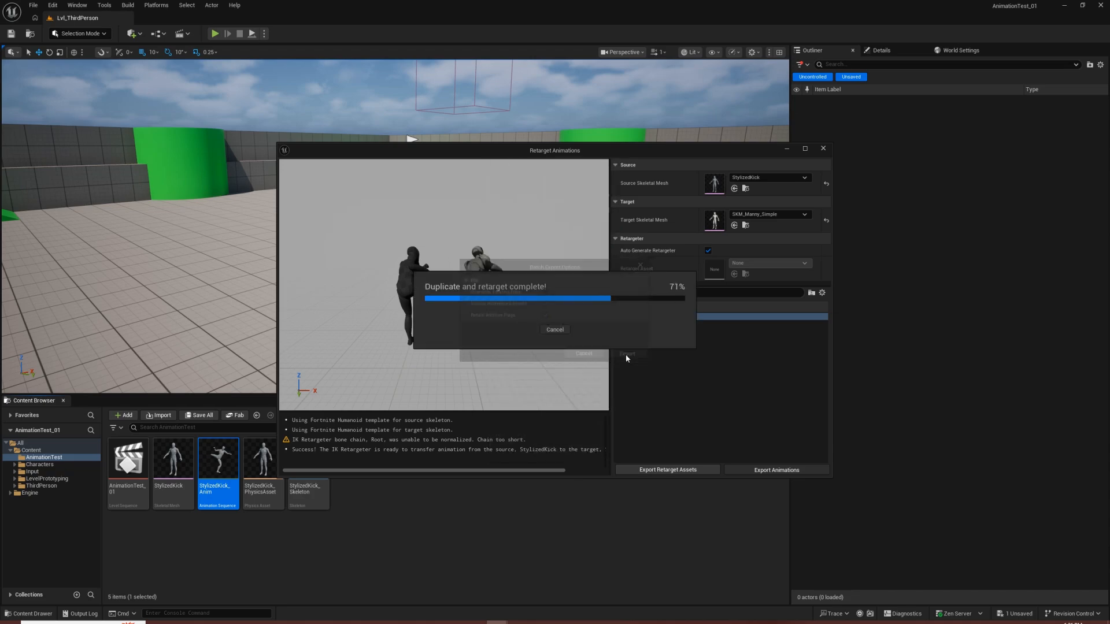
left_click(823, 149)
left_click(446, 533)
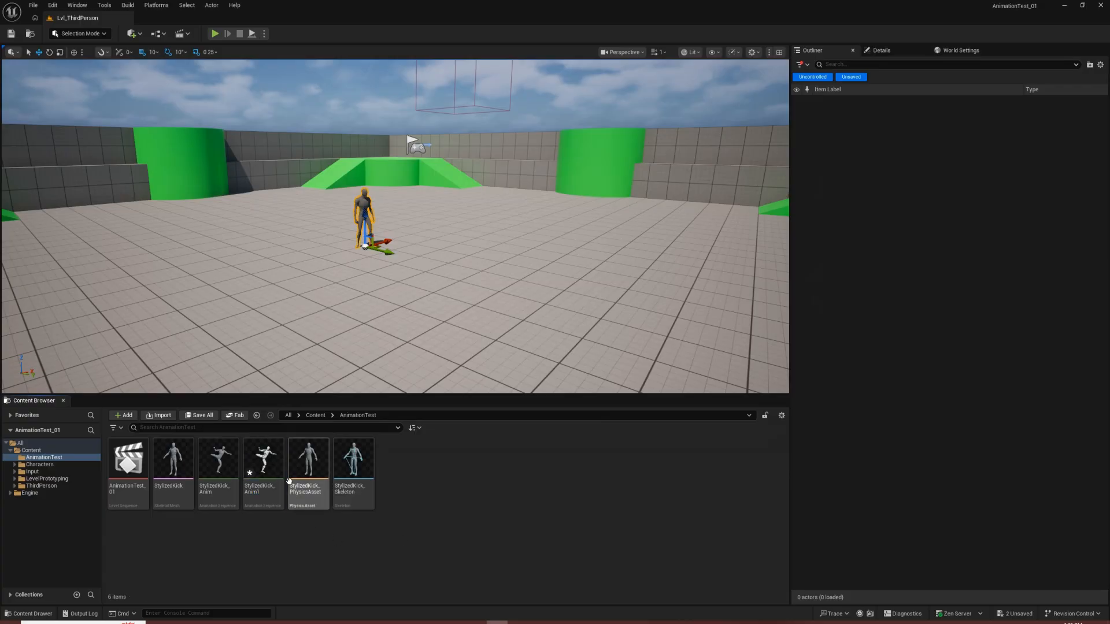
Examine the asset details of the retargeted kick animation in the AnimationTest folder
left_click(272, 471)
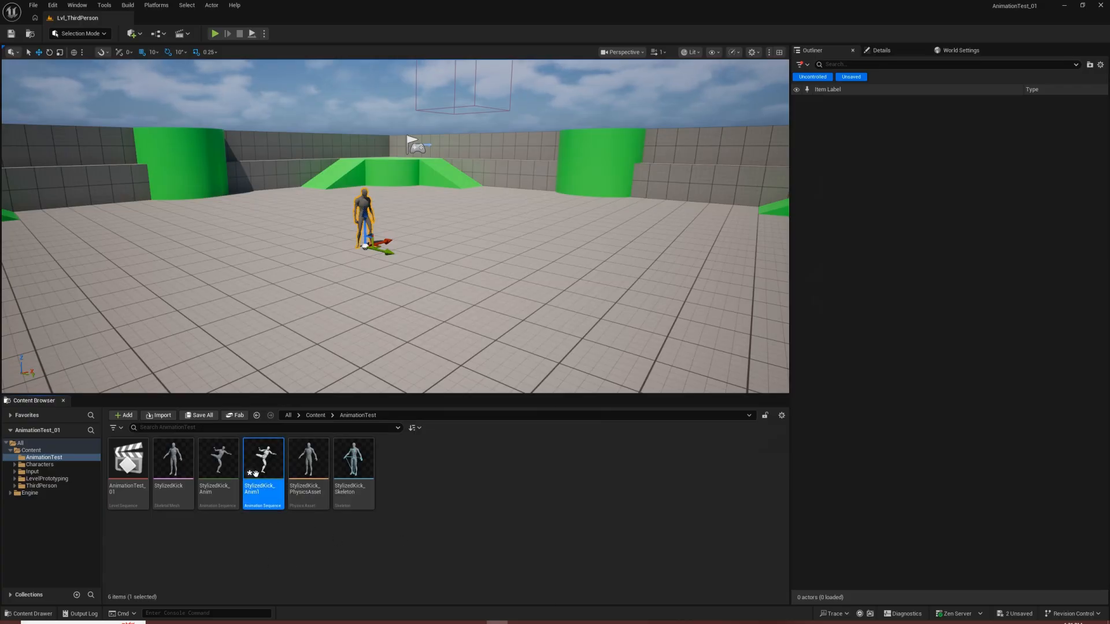
mouse_move(259, 472)
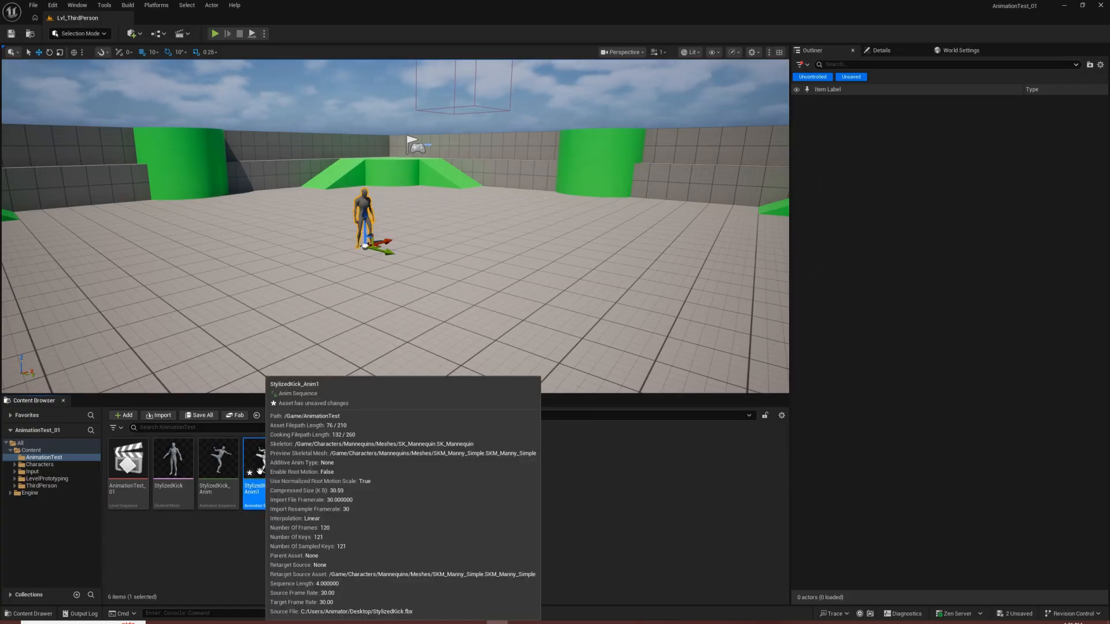
left_click(330, 550)
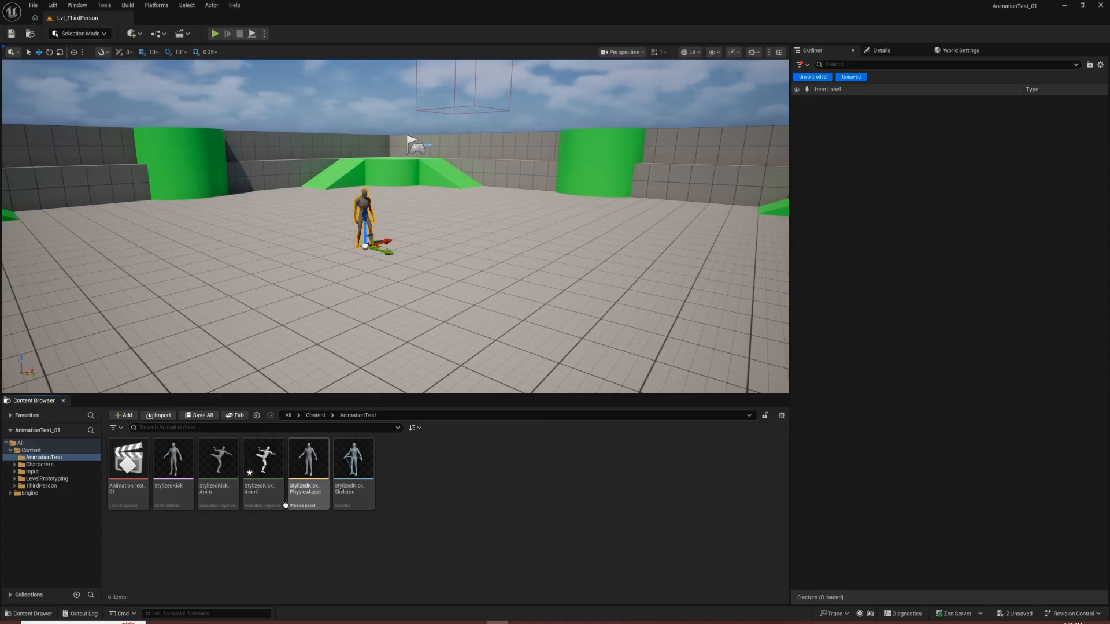
Delete the StylizedKick_PhysicsAsset and StylizedKick_Skeleton assets from the AnimationTest folder
left_click(265, 461)
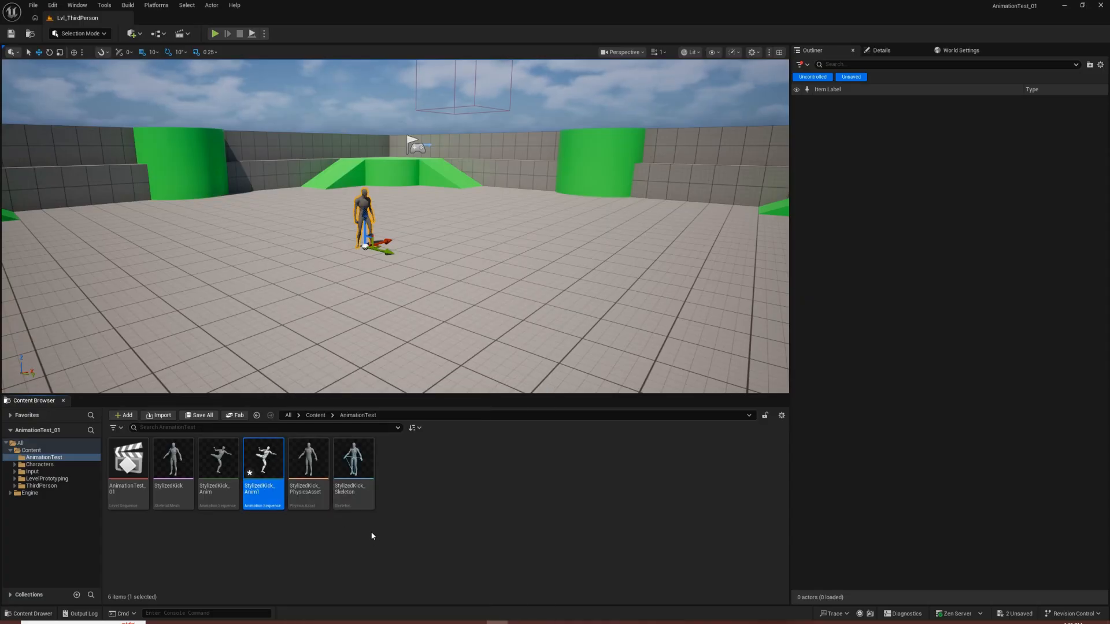
left_click(303, 464)
left_click(375, 524)
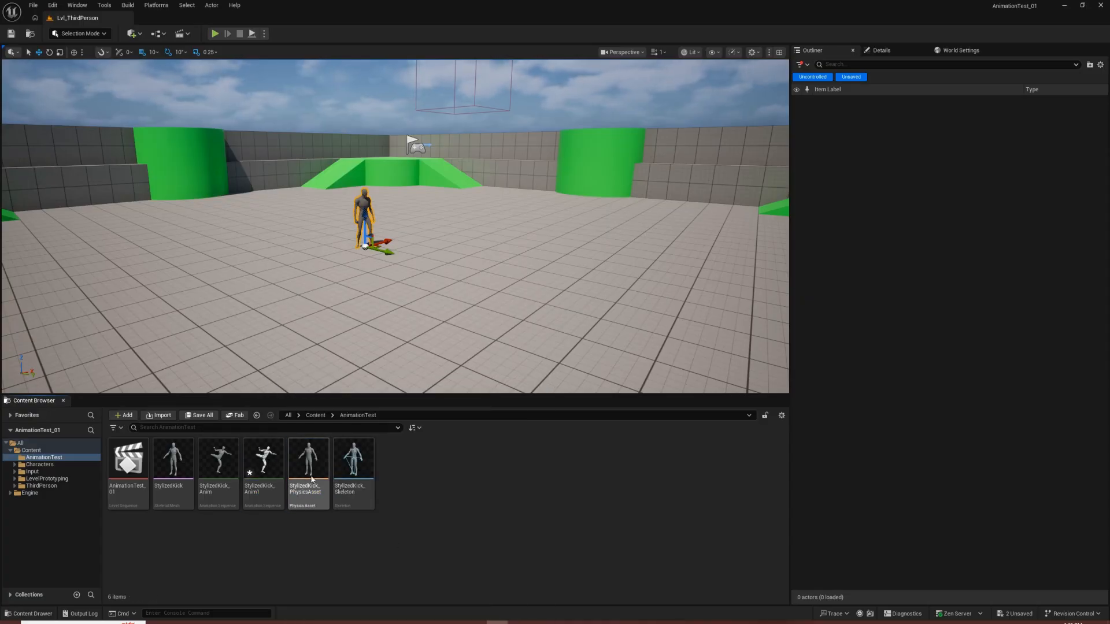
left_click(353, 460, "ctrl")
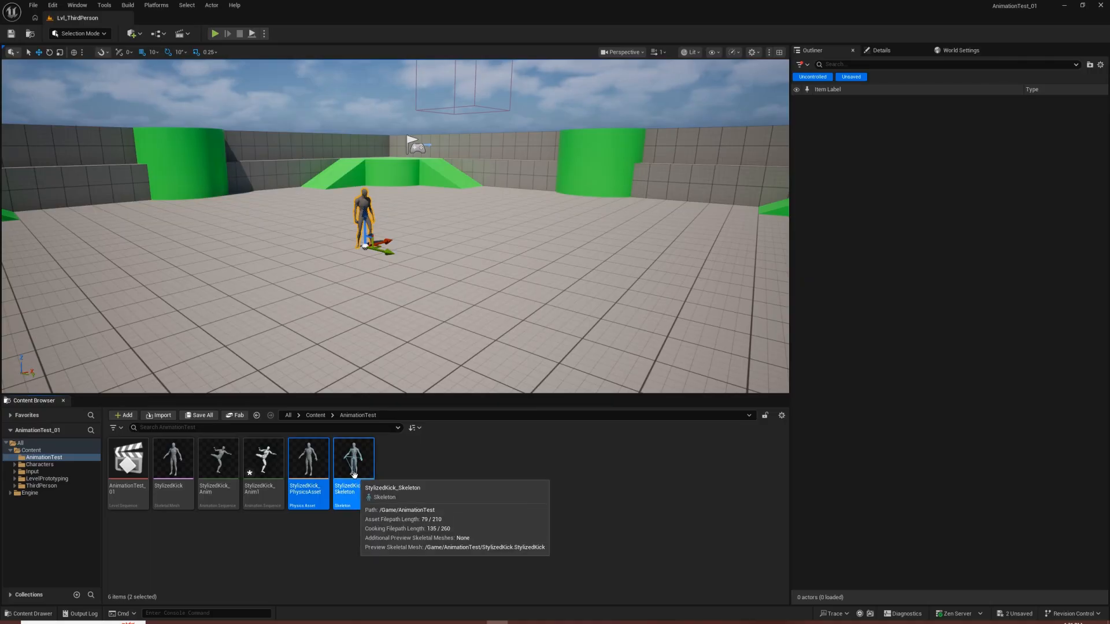
key("Delete")
left_click(565, 459)
Delete the StylizedKick skeletal mesh and the original StylizedKick_Anim, keeping only the retargeted animation and the Level Sequence
left_click(187, 500)
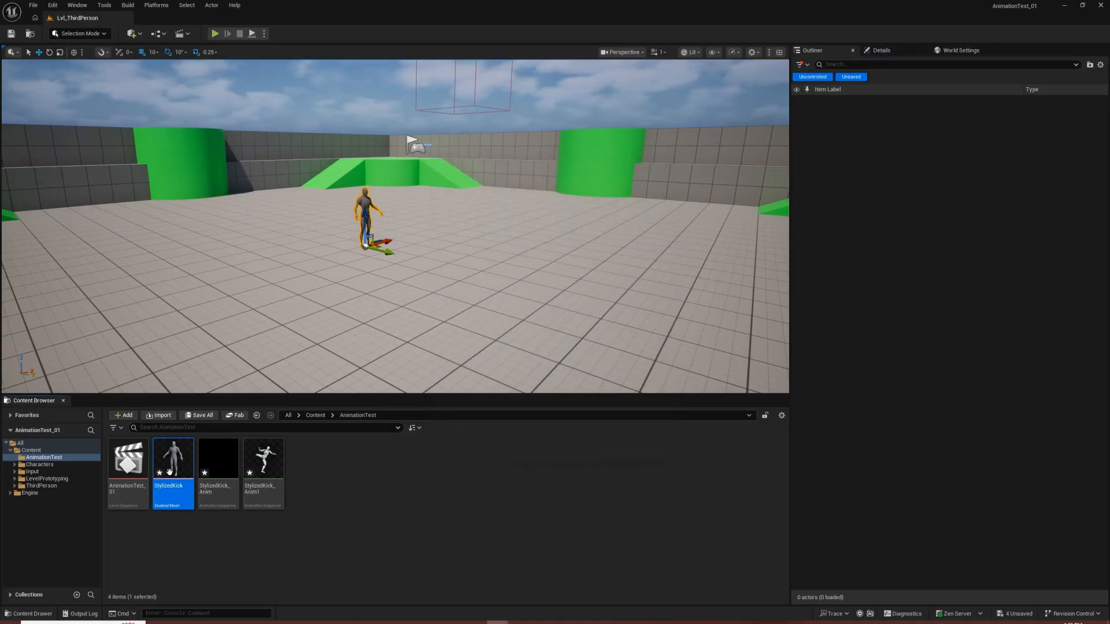
key("Delete")
left_click(552, 460)
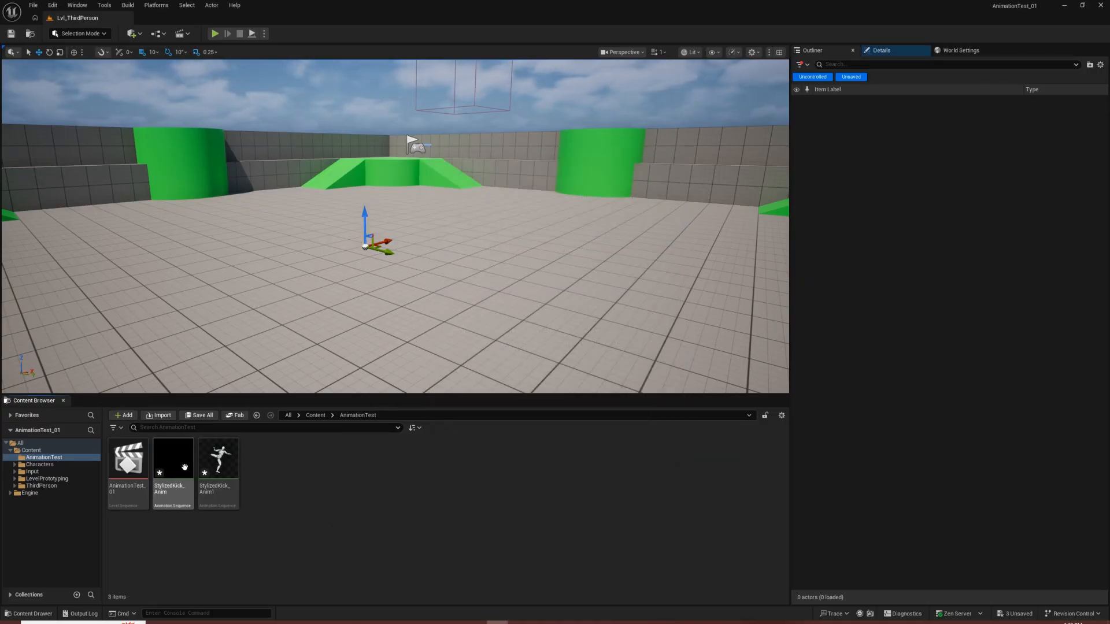
left_click(177, 468)
left_click(552, 460)
Place the retargeted StylizedKick_Anim1 in the level and run a short simulation to preview it
left_click(167, 469)
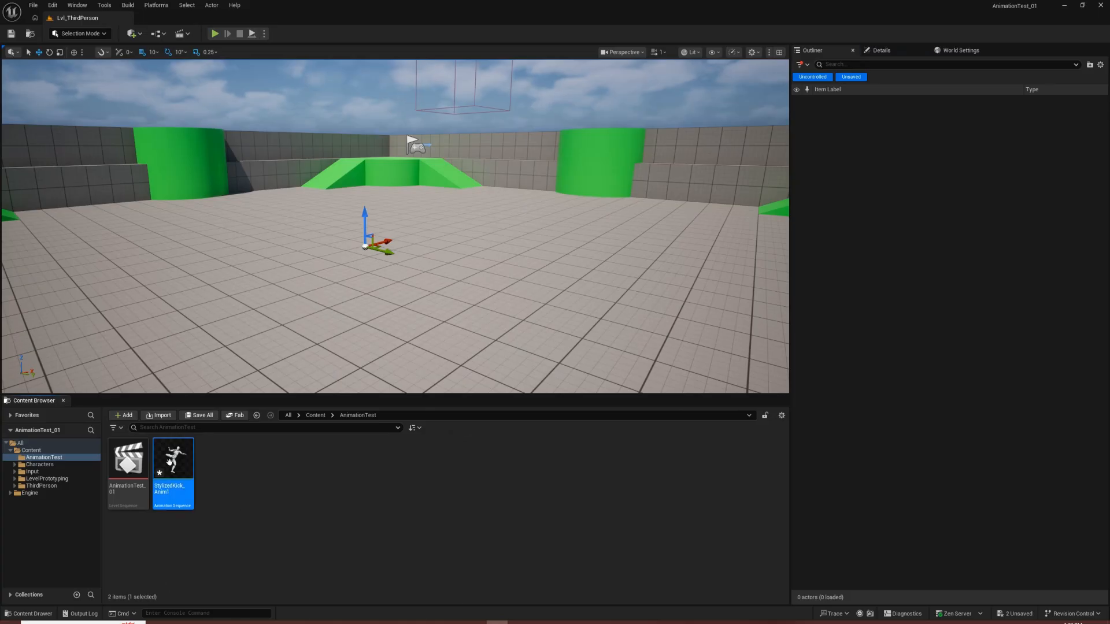
left_click_drag(167, 469, 376, 254)
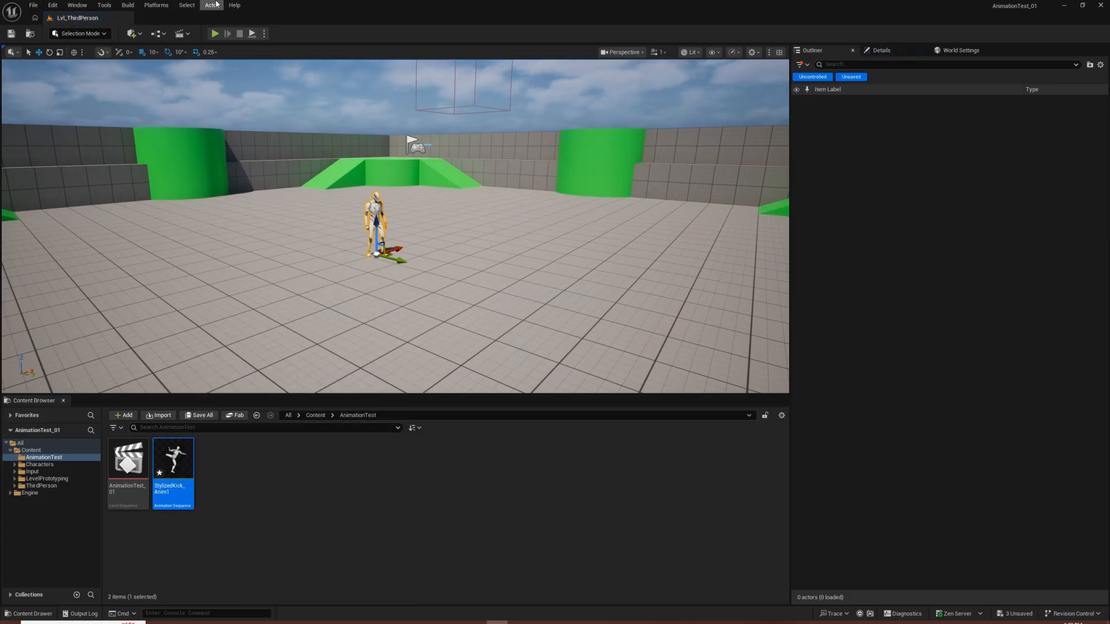
left_click(253, 36)
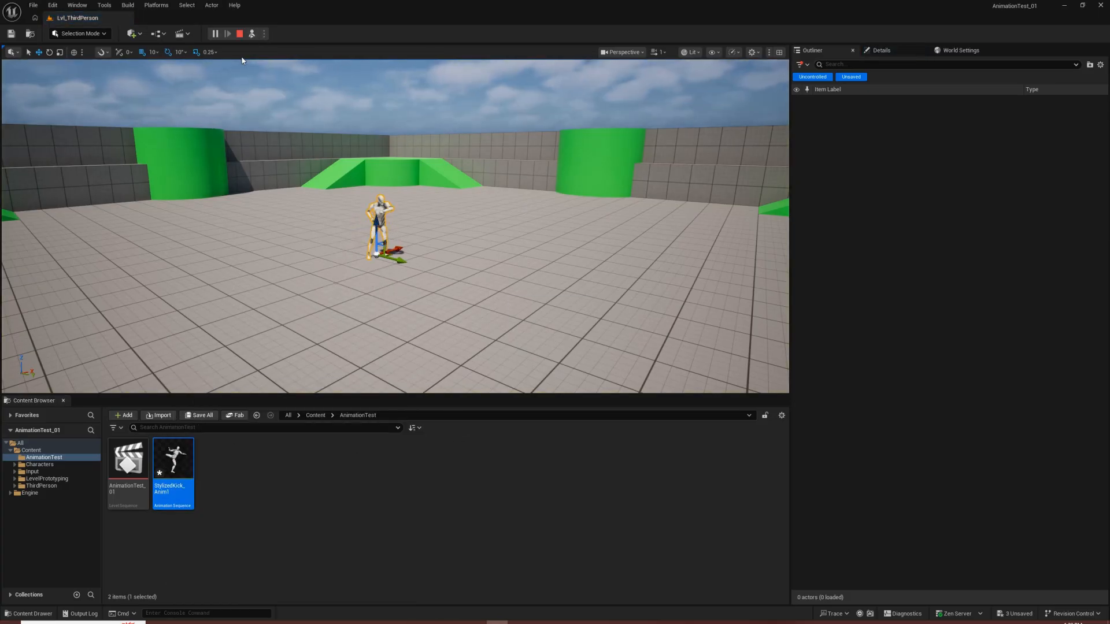
left_click(239, 35)
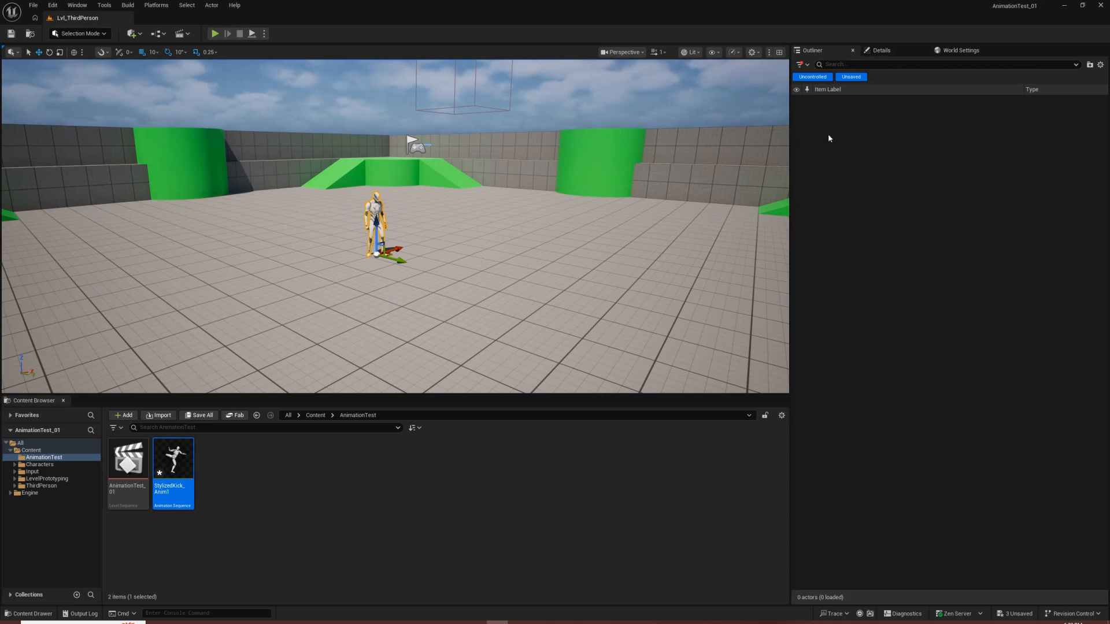
Reset the StylizedKick_Anim1 actor's location to the world origin
left_click(964, 54)
left_click(880, 50)
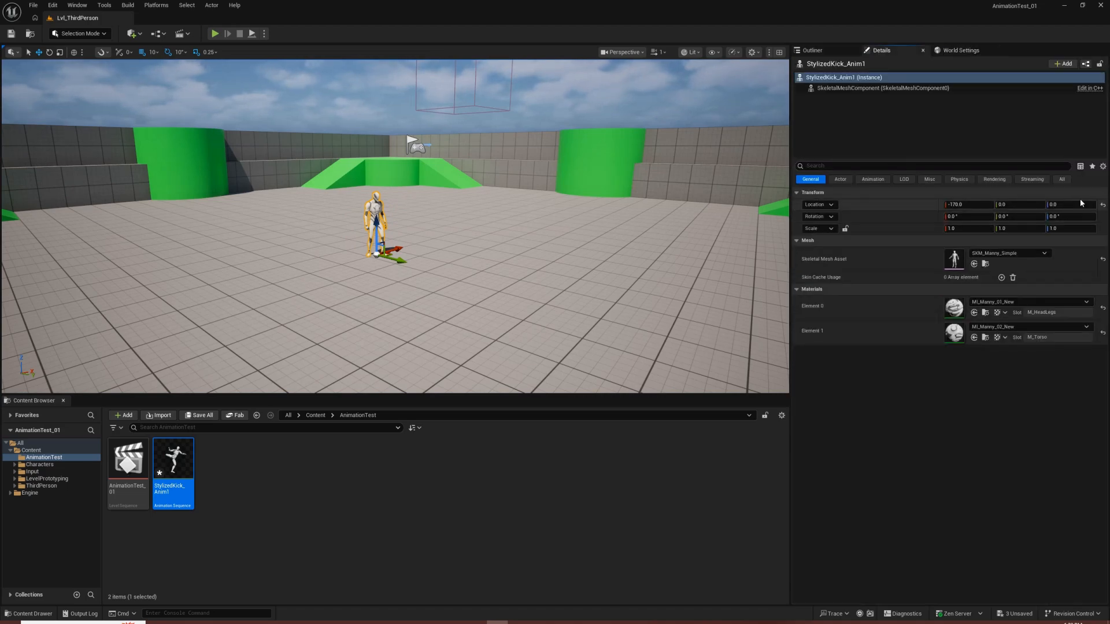
left_click(1103, 205)
scroll(499, 261, "up", 3)
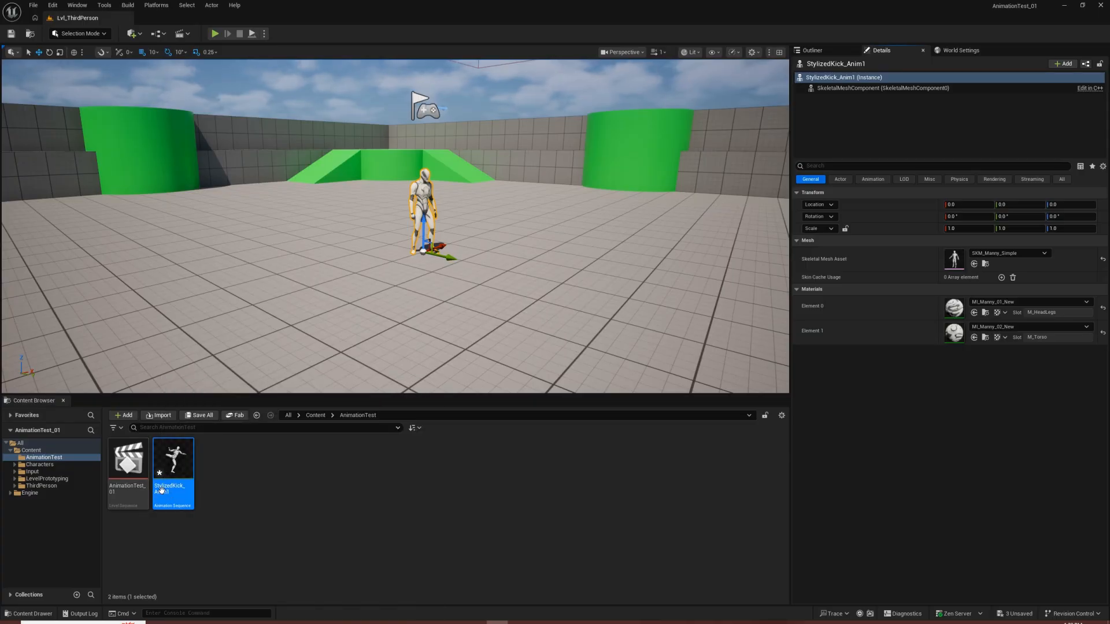
Add the placed StylizedKick_Anim1 actor as a track in the AnimationTest_01 sequence and scrub to frame 20
mouse_move(163, 482)
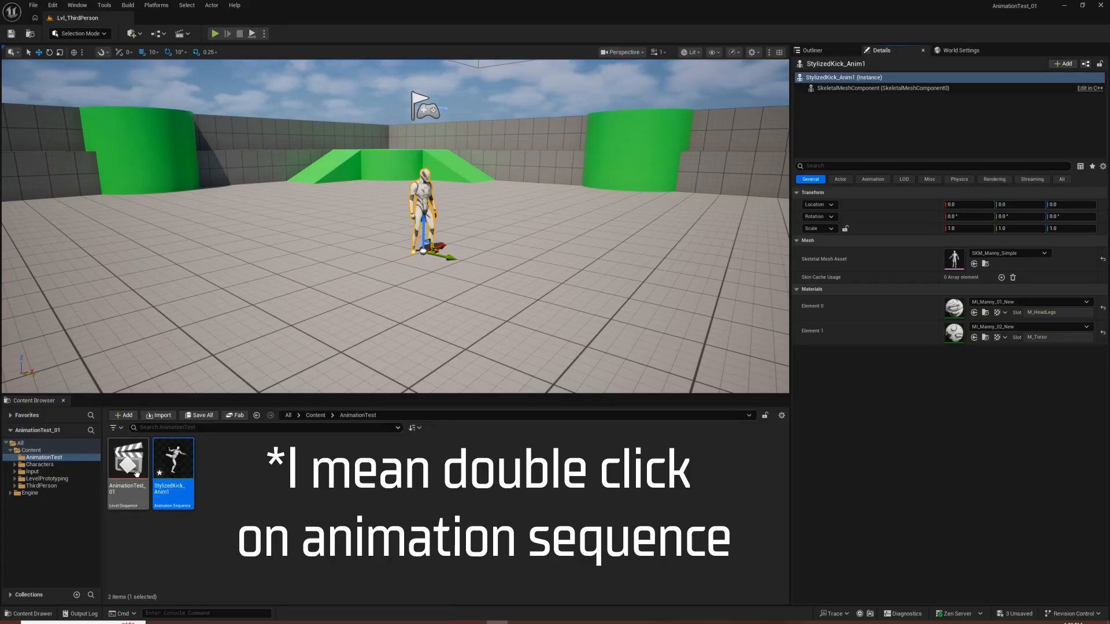
double_click(135, 465)
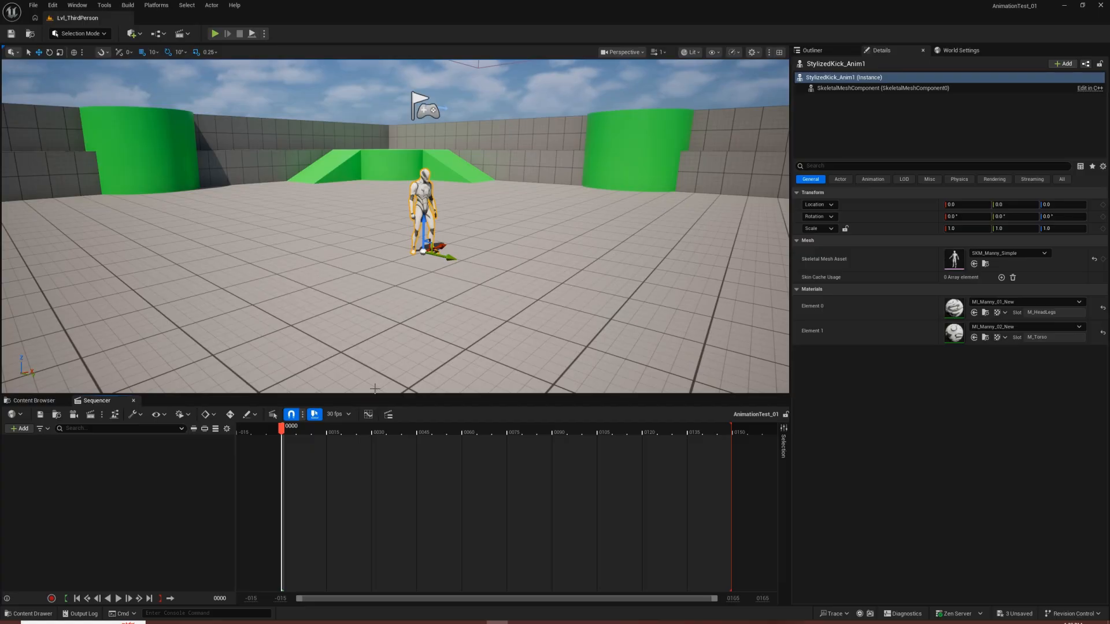
left_click(19, 428)
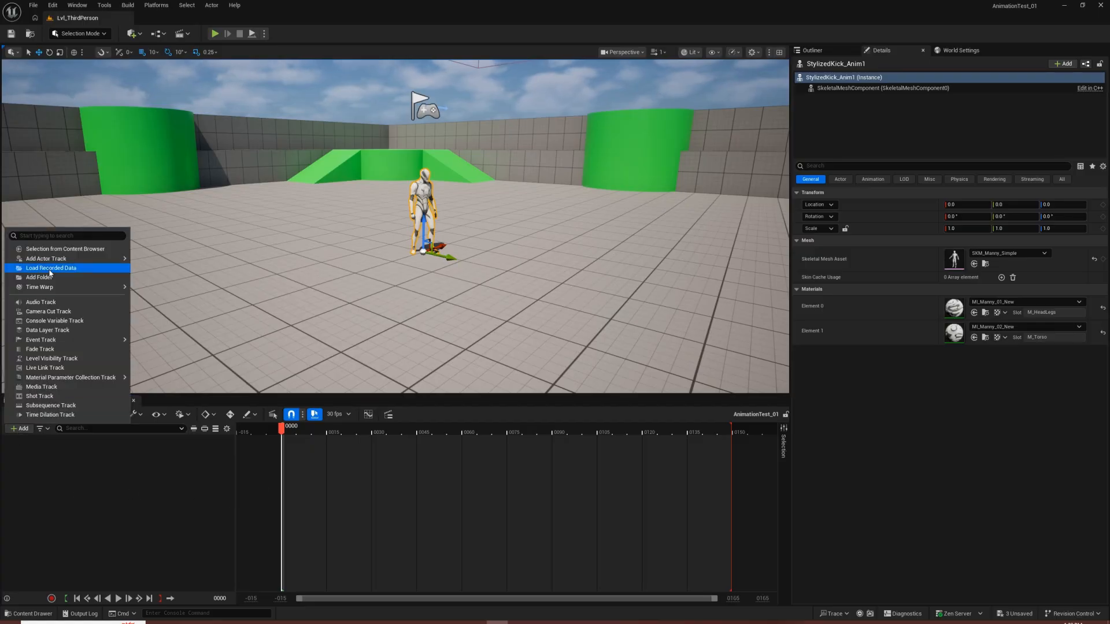
mouse_move(63, 259)
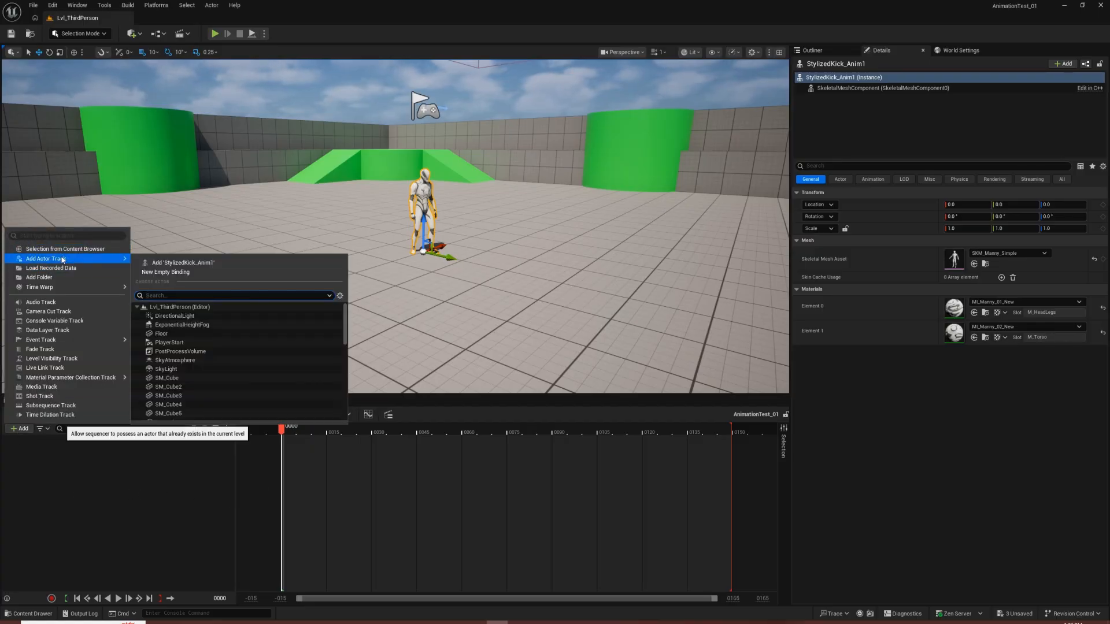
left_click(193, 266)
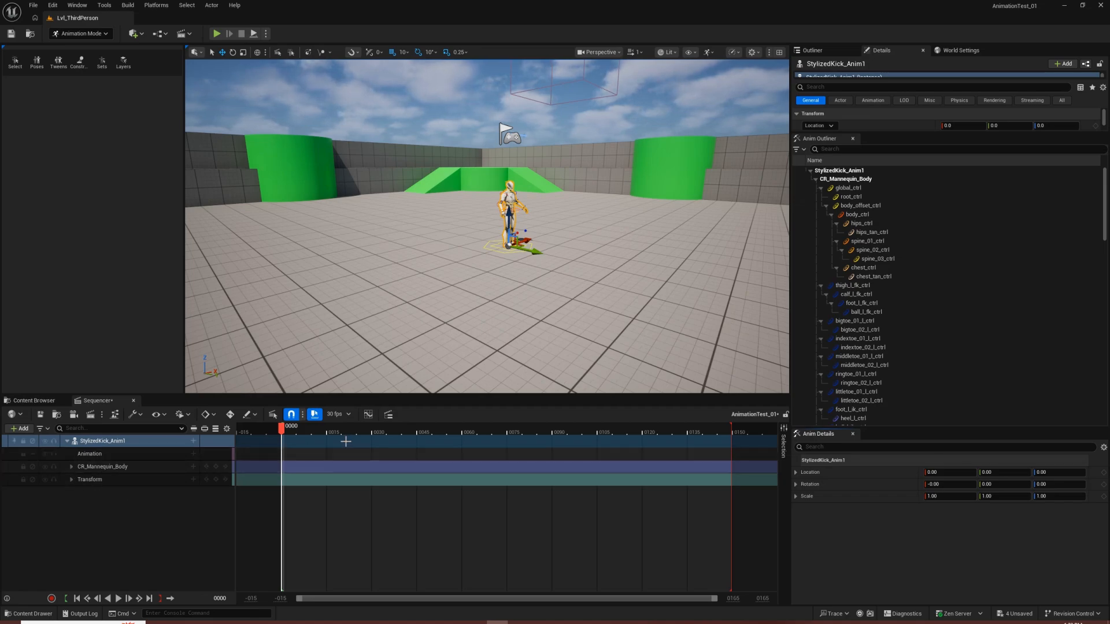
left_click_drag(286, 432, 327, 456)
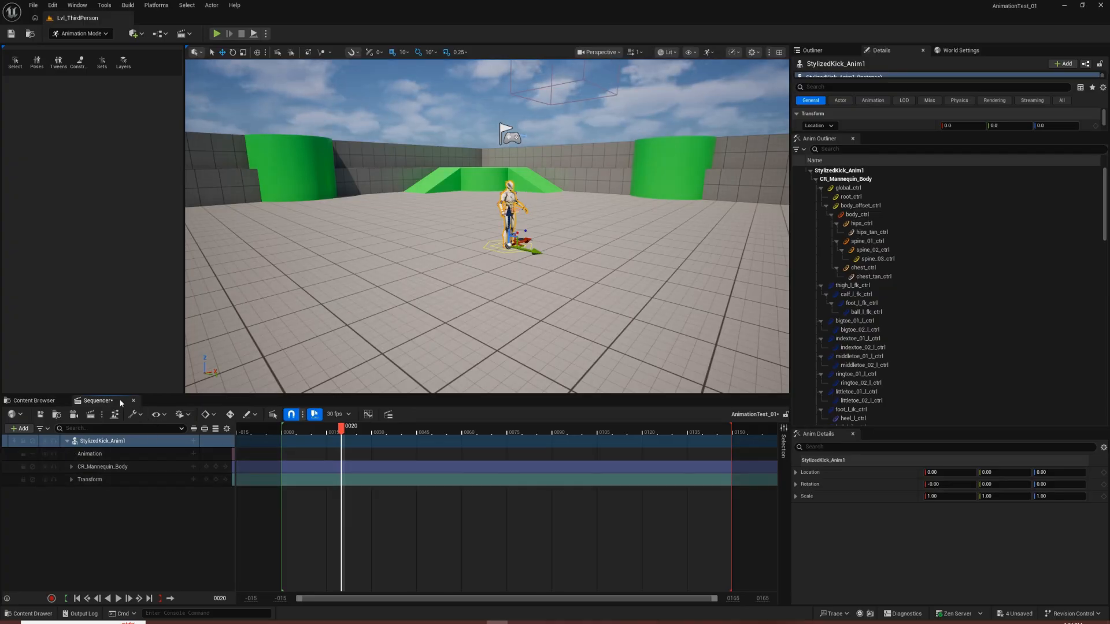
Close the Sequencer and delete the StylizedKick_Anim1 actor from the level despite its sequence reference
left_click(133, 402)
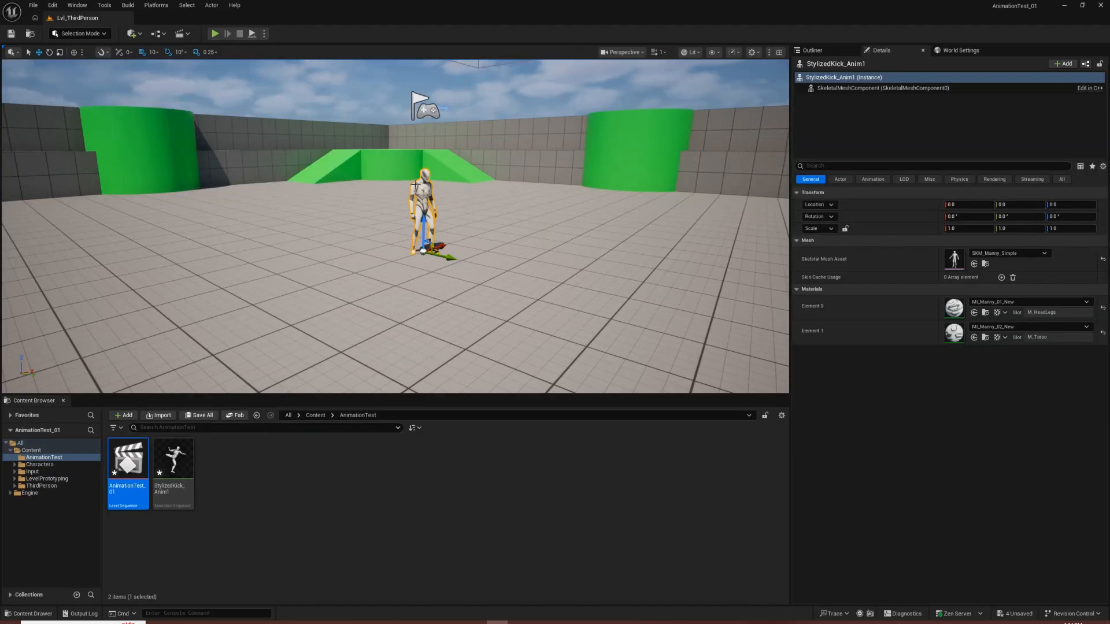
left_click(484, 278)
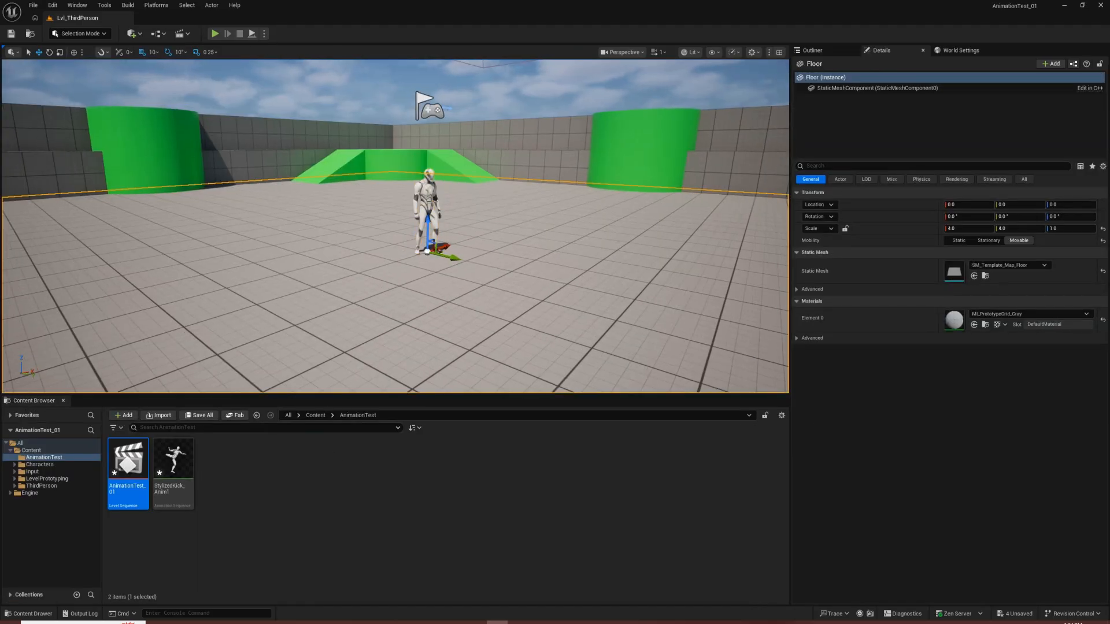
left_click(427, 250)
key("Delete")
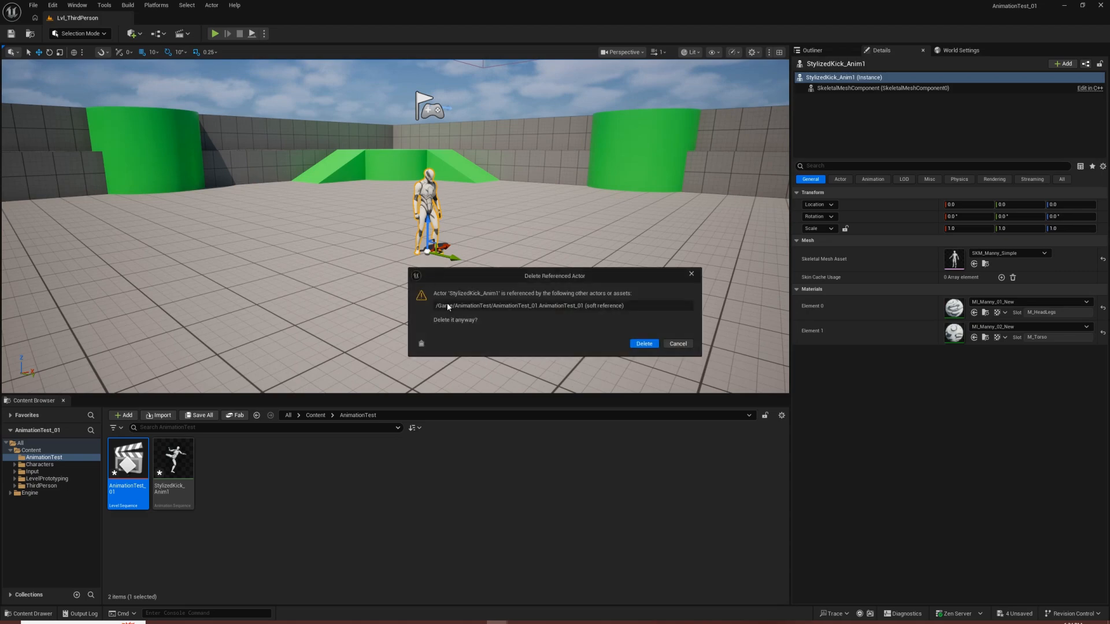
left_click(643, 344)
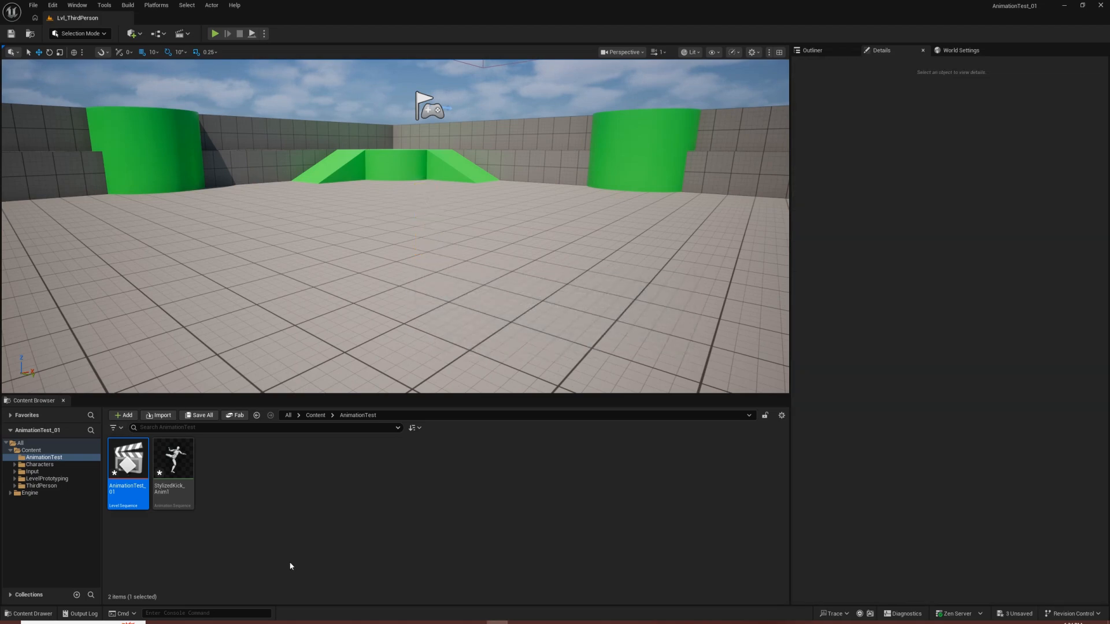
Reopen the AnimationTest_01 sequence and delete the track whose bound actor is missing
double_click(134, 473)
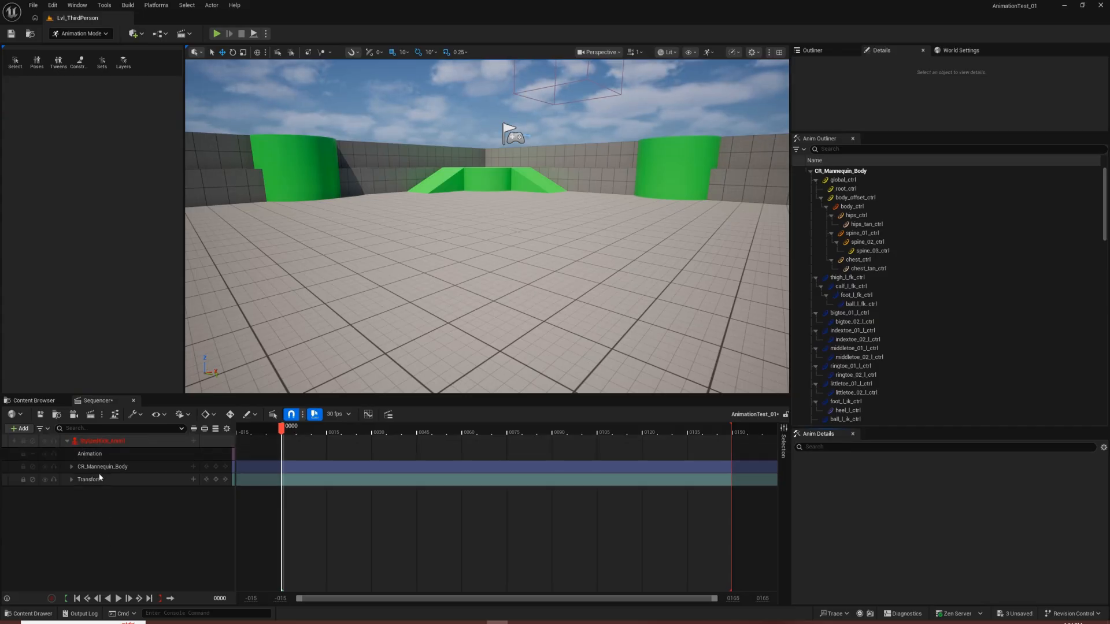
left_click(100, 442)
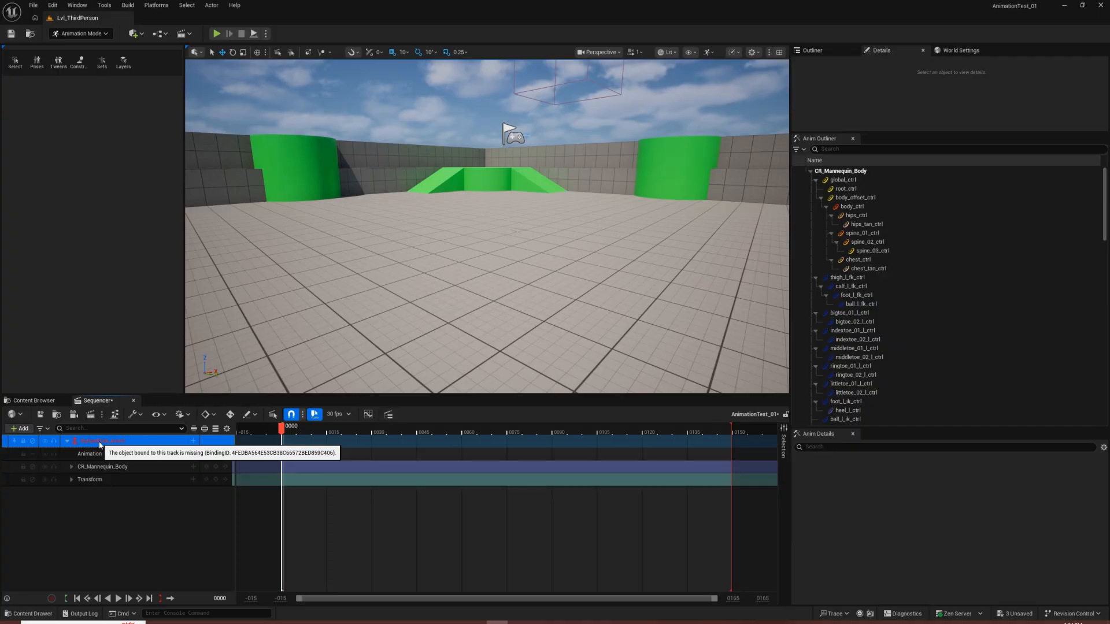
key("Delete")
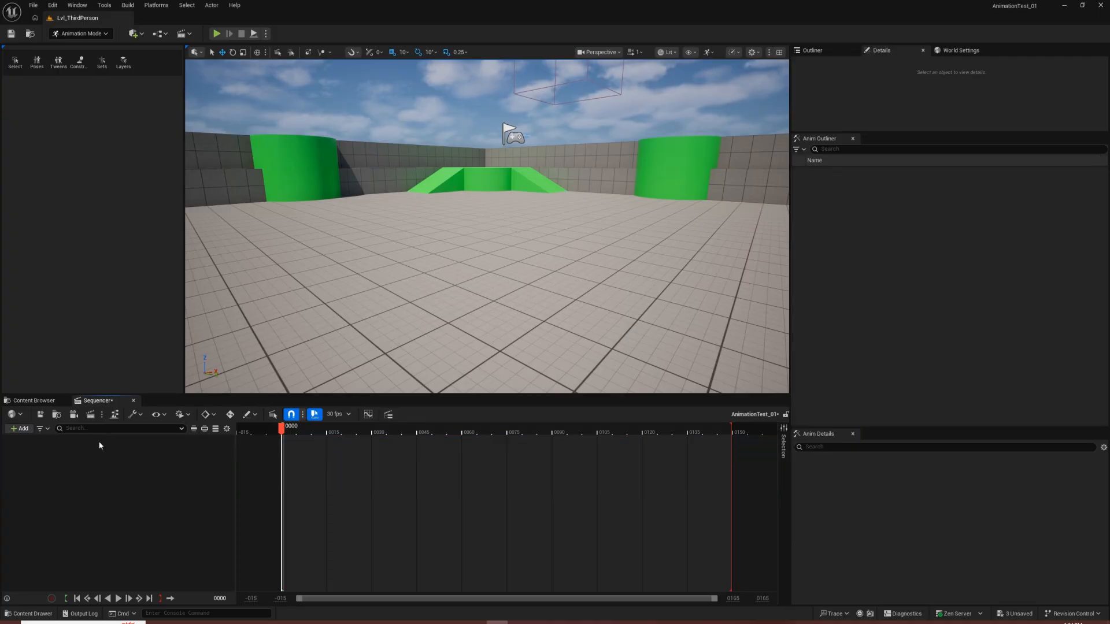
Add the StylizedKick_Anim1 asset directly from the AnimationTest folder into the sequence as a spawnable actor track
left_click(35, 400)
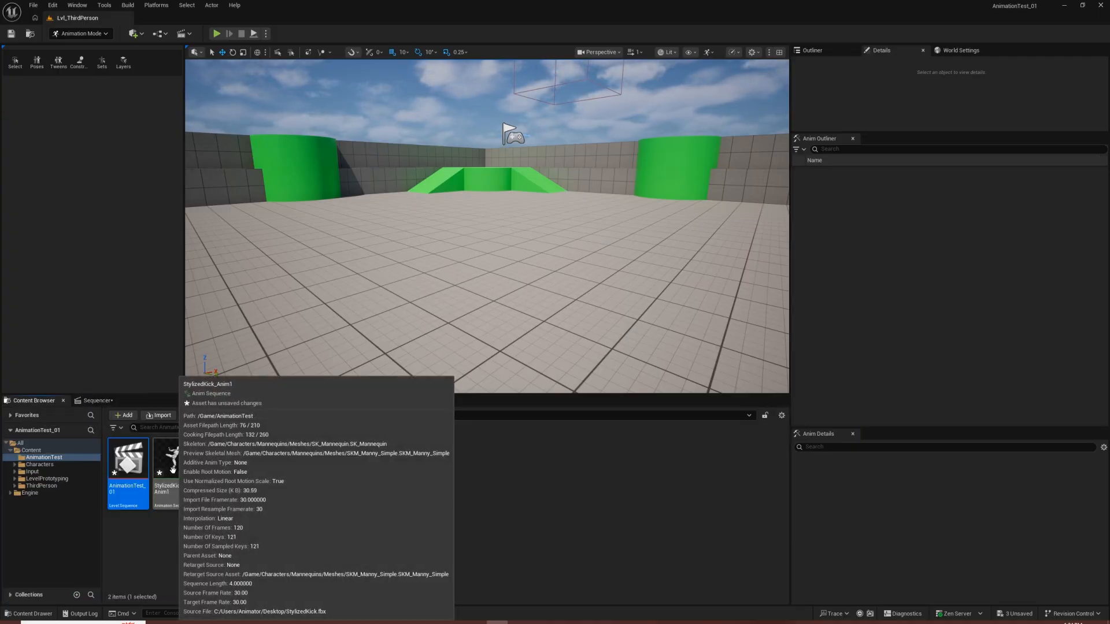
left_click(177, 446)
left_click_drag(177, 446, 71, 470)
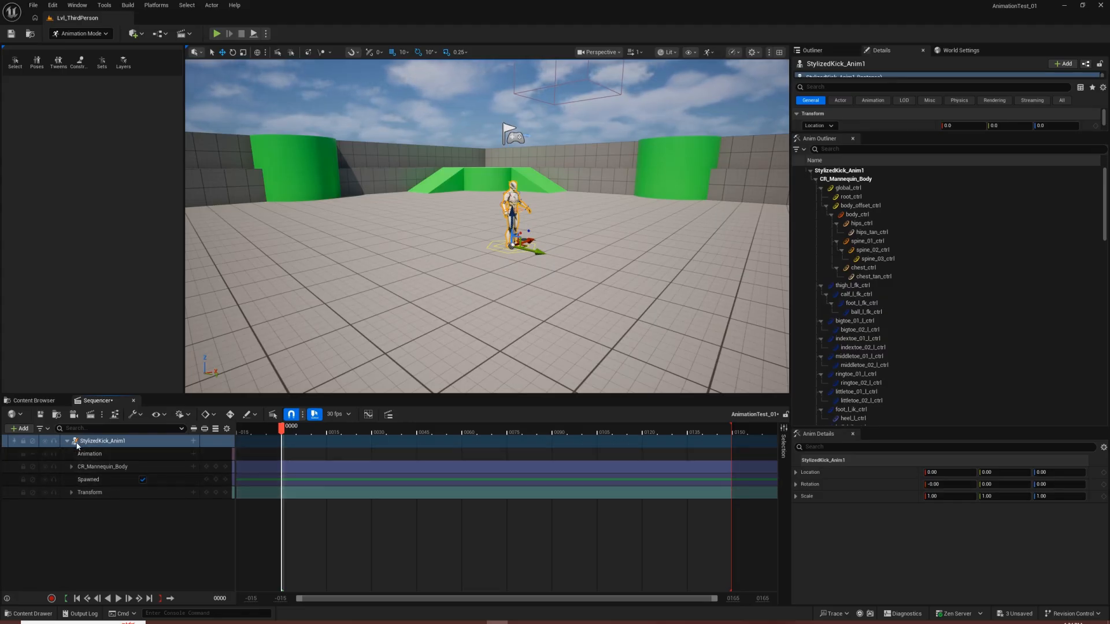
left_click(77, 443)
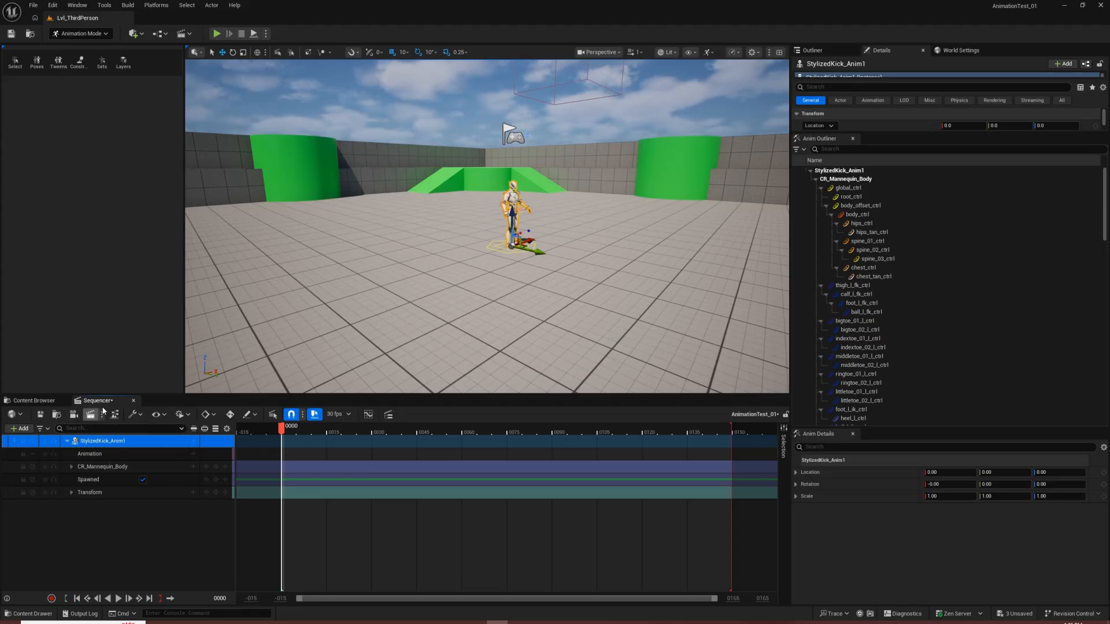
Add the StylizedKick_Anim1 animation to the spawnable's Animation track from frame 0 and scrub the playhead to frame 1
left_click(34, 400)
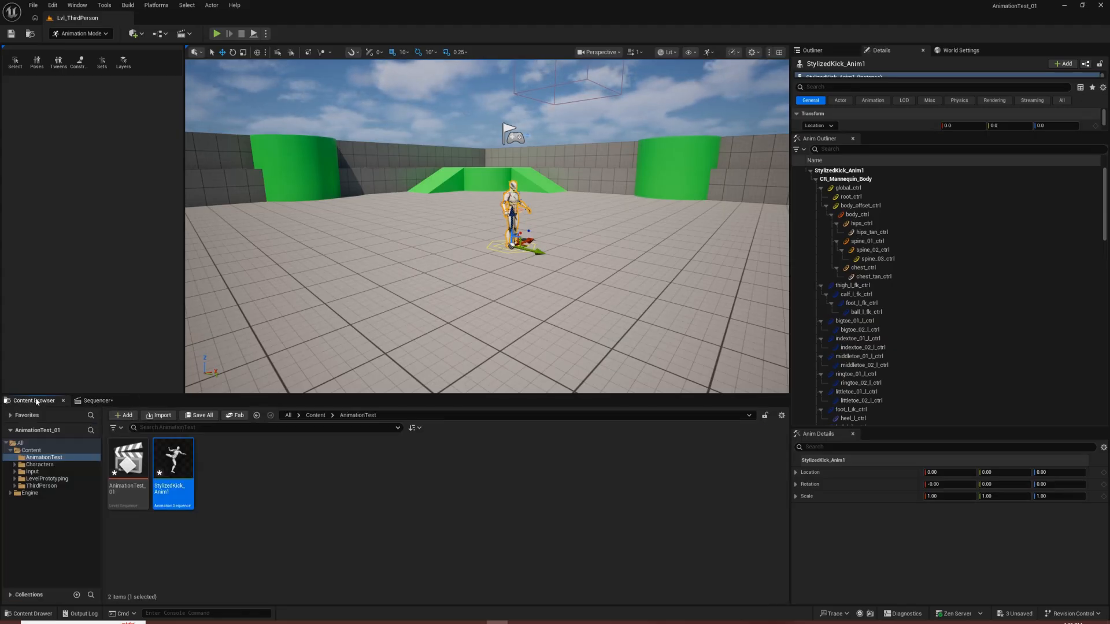
left_click(95, 400)
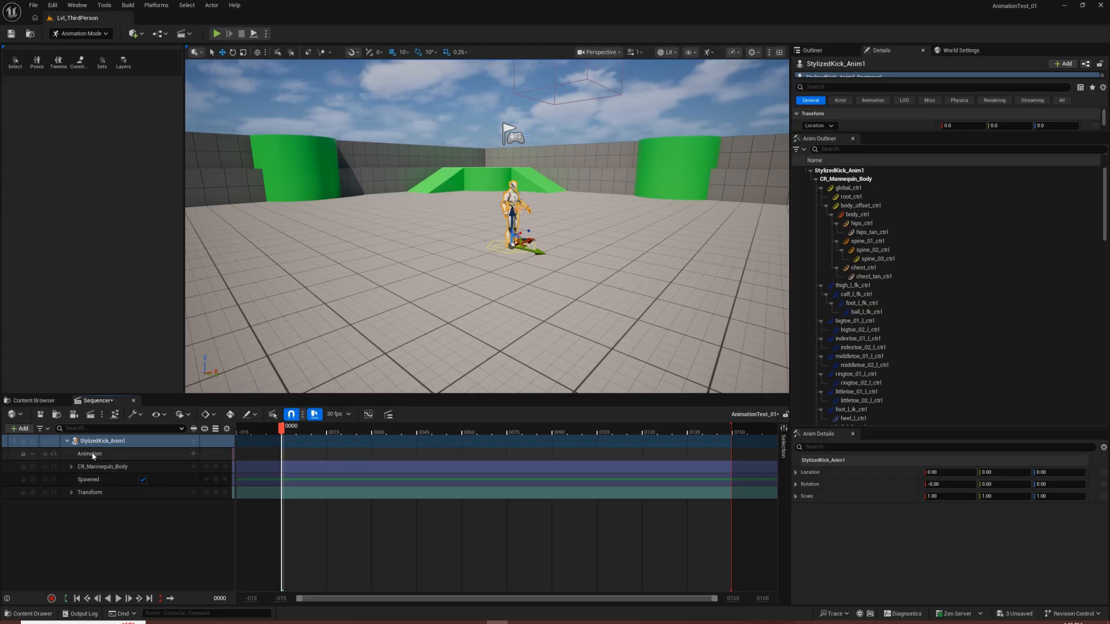
left_click(193, 454)
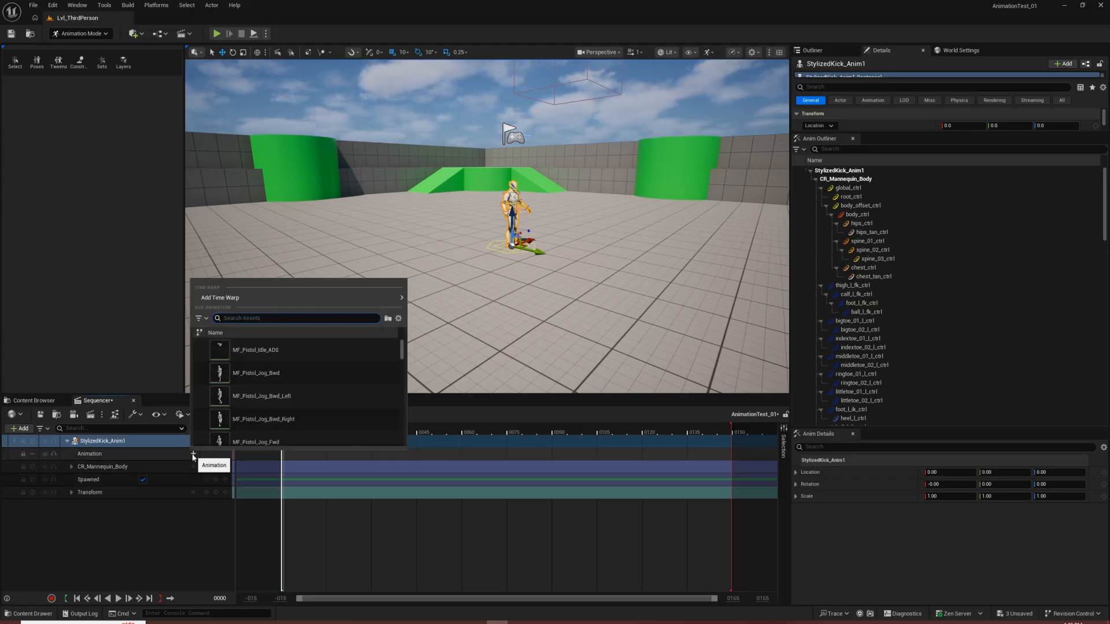
left_click(155, 456)
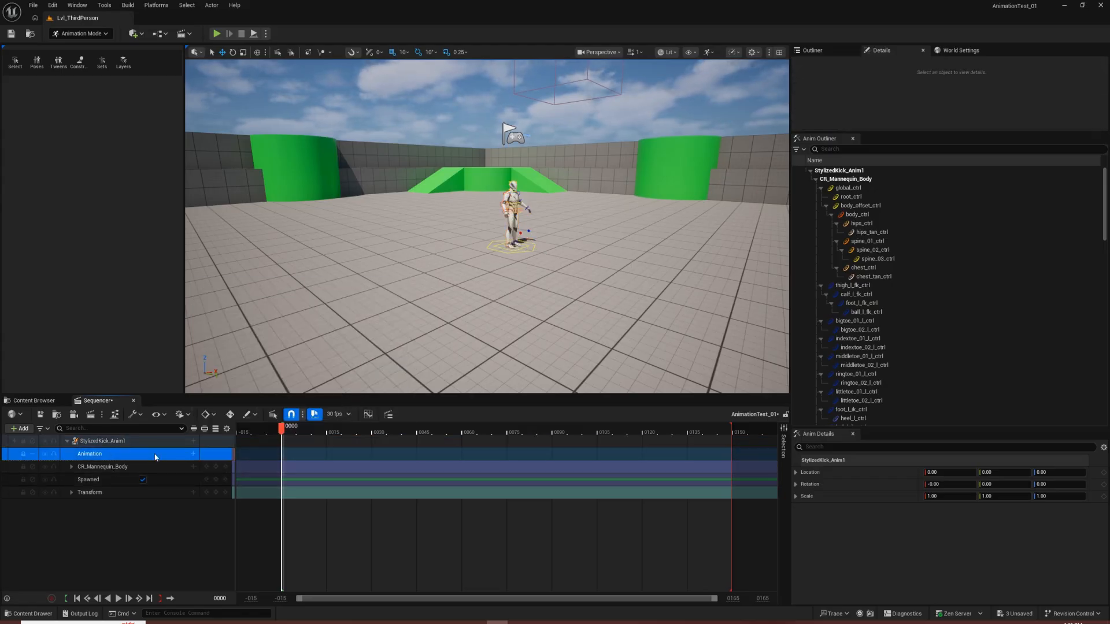
left_click(194, 455)
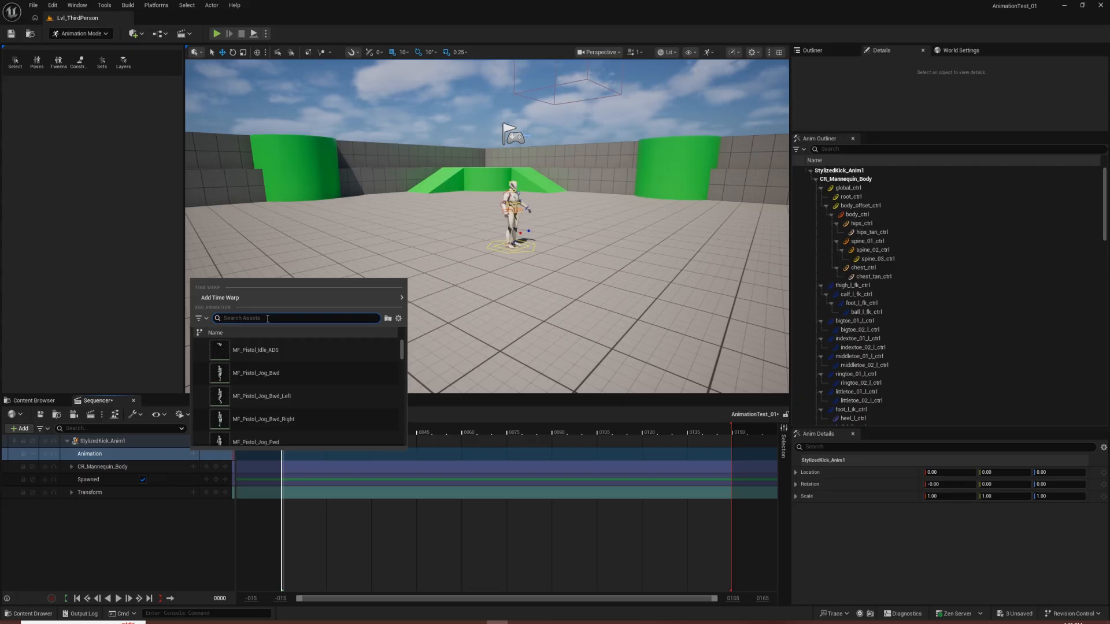
type("styli")
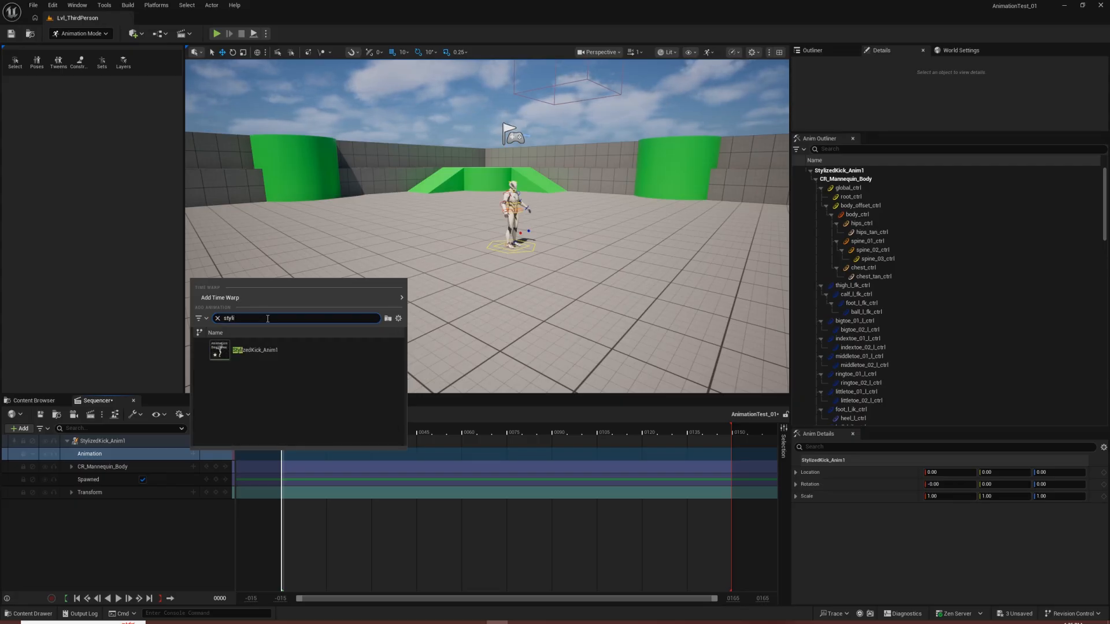
left_click(243, 350)
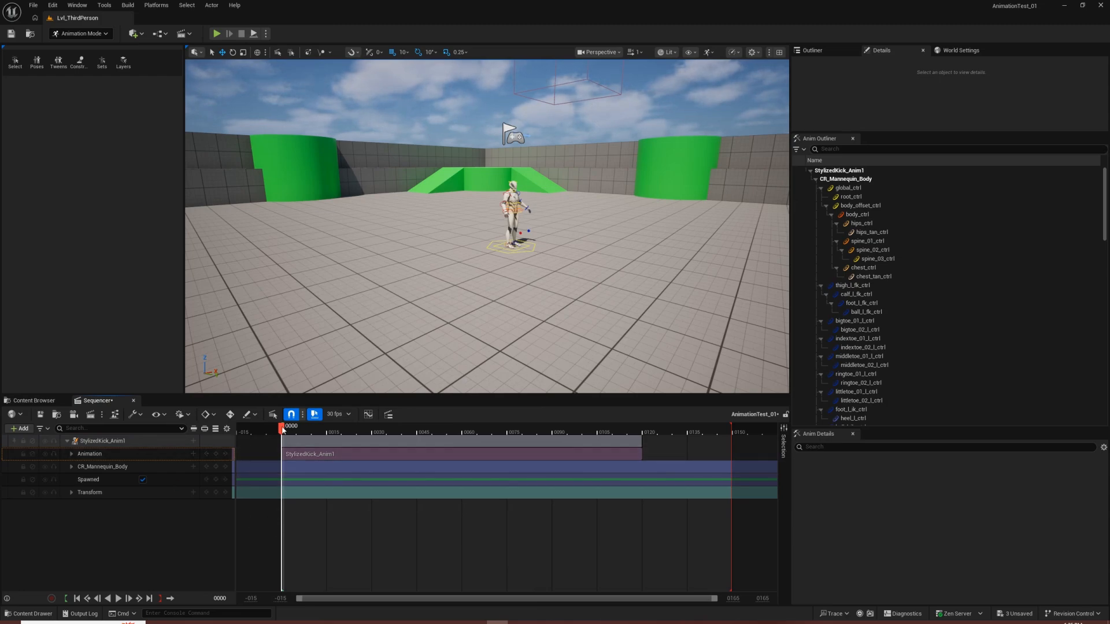
mouse_move(282, 429)
left_mouse_down()
mouse_move(525, 429)
mouse_move(341, 429)
mouse_move(317, 442)
mouse_move(287, 432)
left_mouse_up()
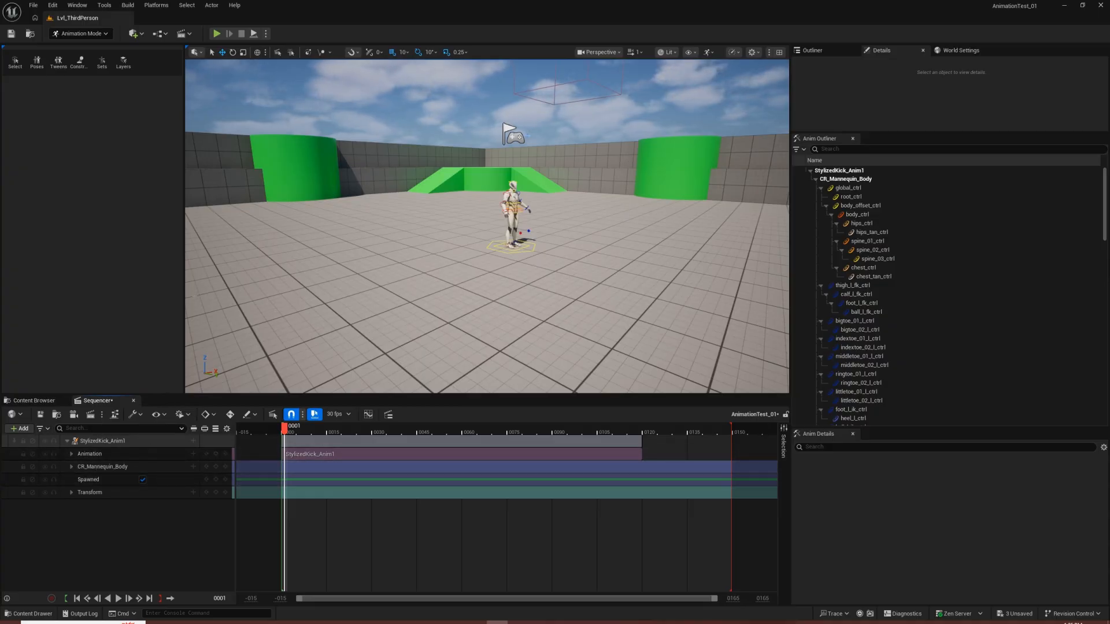
Mute the CR_Mannequin_Body track, scrub through the original kick animation, and return the playhead to frame 0
left_click(32, 466)
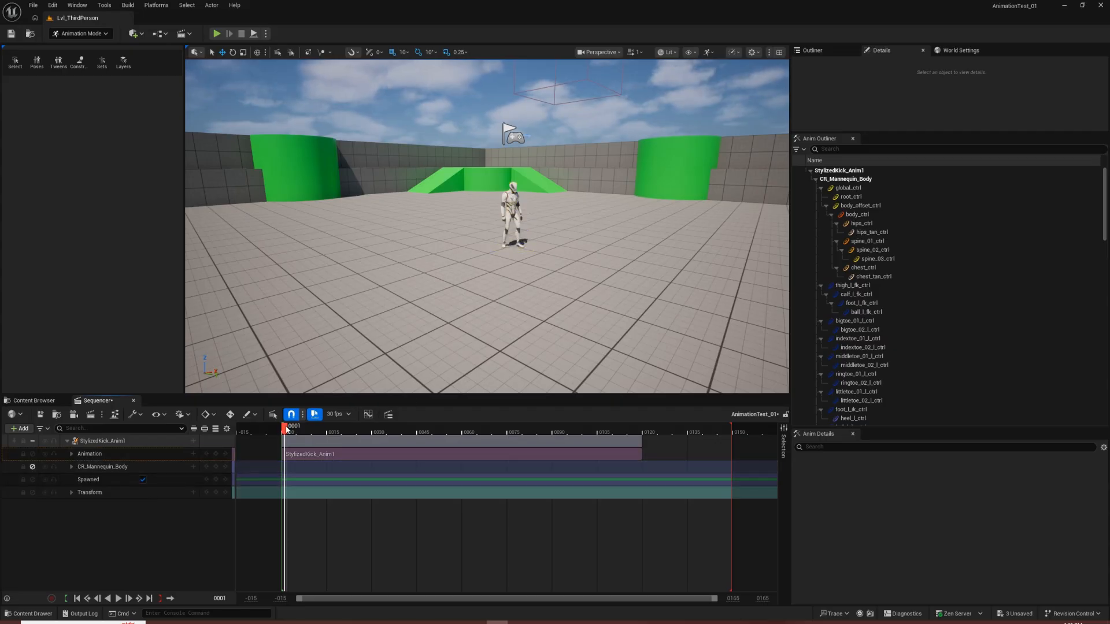
left_click_drag(286, 428, 369, 432)
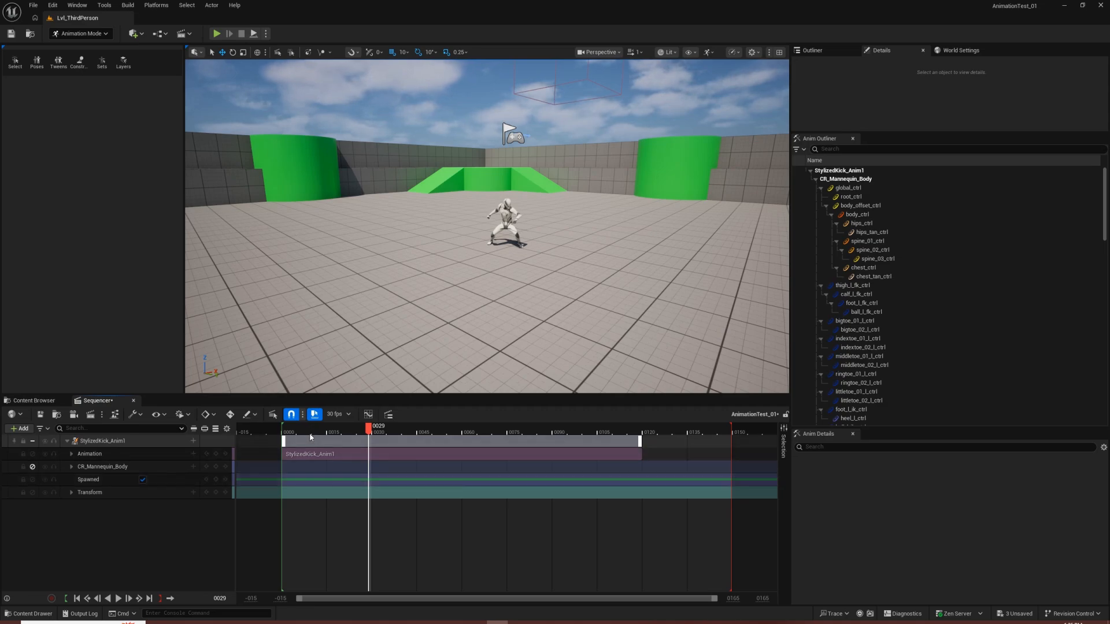
left_click(283, 433)
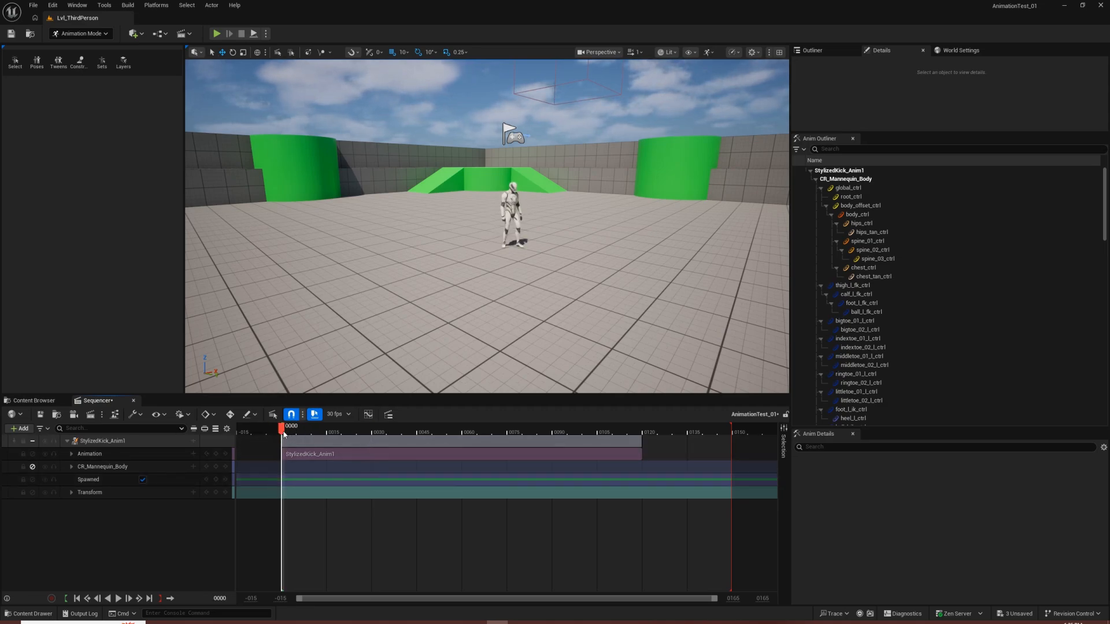
Bake the StylizedKick_Anim1 track to the CR_Mannequin_Body control rig with Reduce Keys off and Reset Controls on
right_click(105, 445)
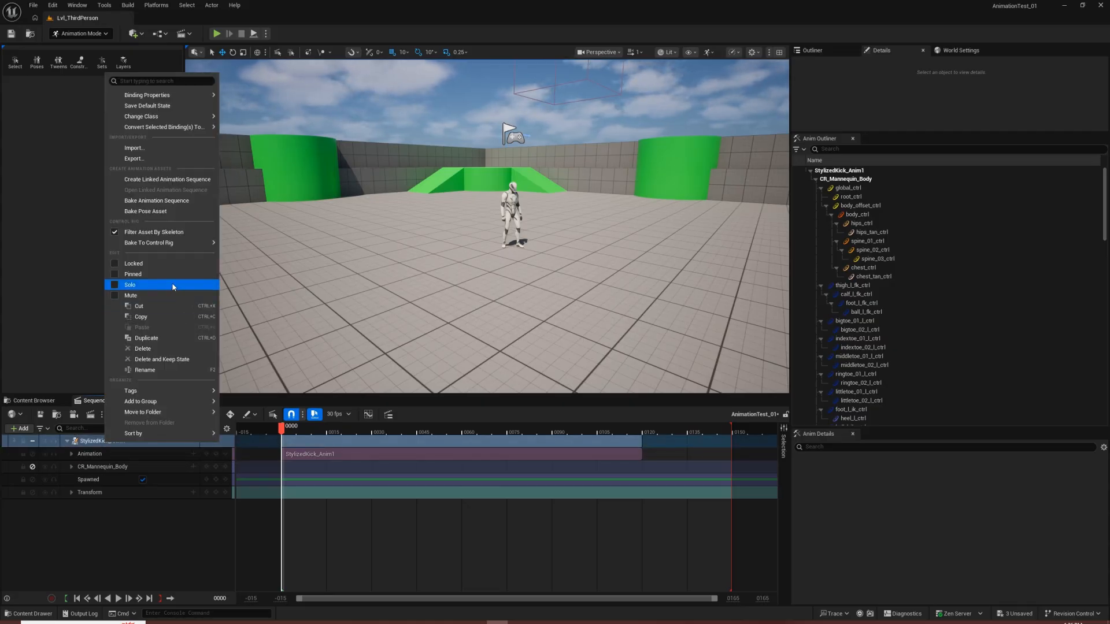
mouse_move(196, 243)
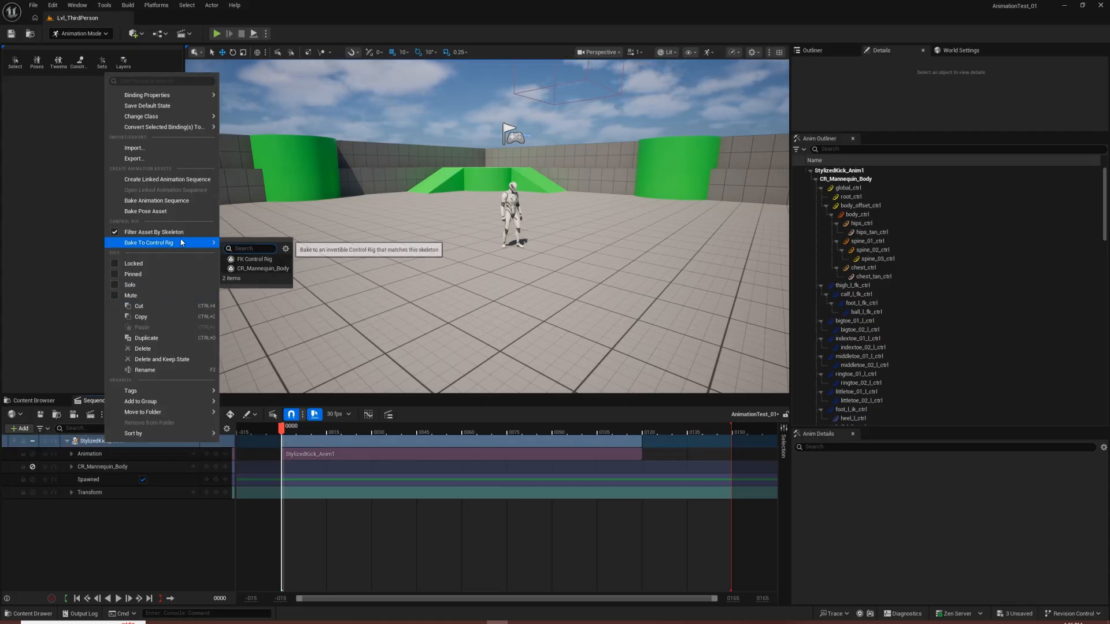
left_click(262, 269)
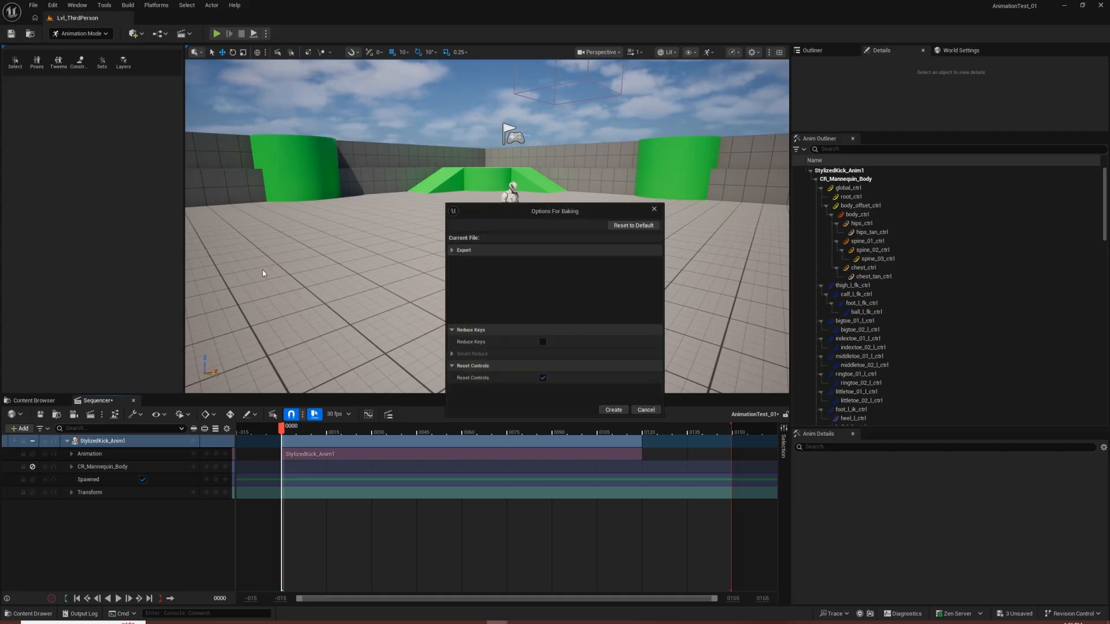
left_click(617, 411)
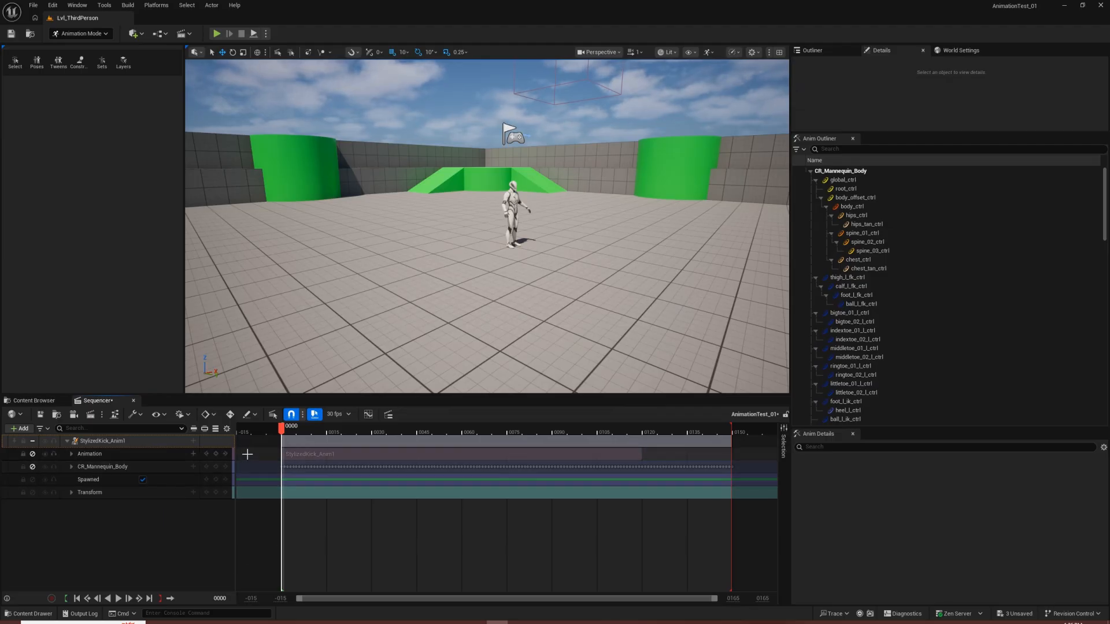
Unmute the CR_Mannequin_Body track and scrub through the baked kick up to frame 108
left_click_drag(282, 437, 285, 436)
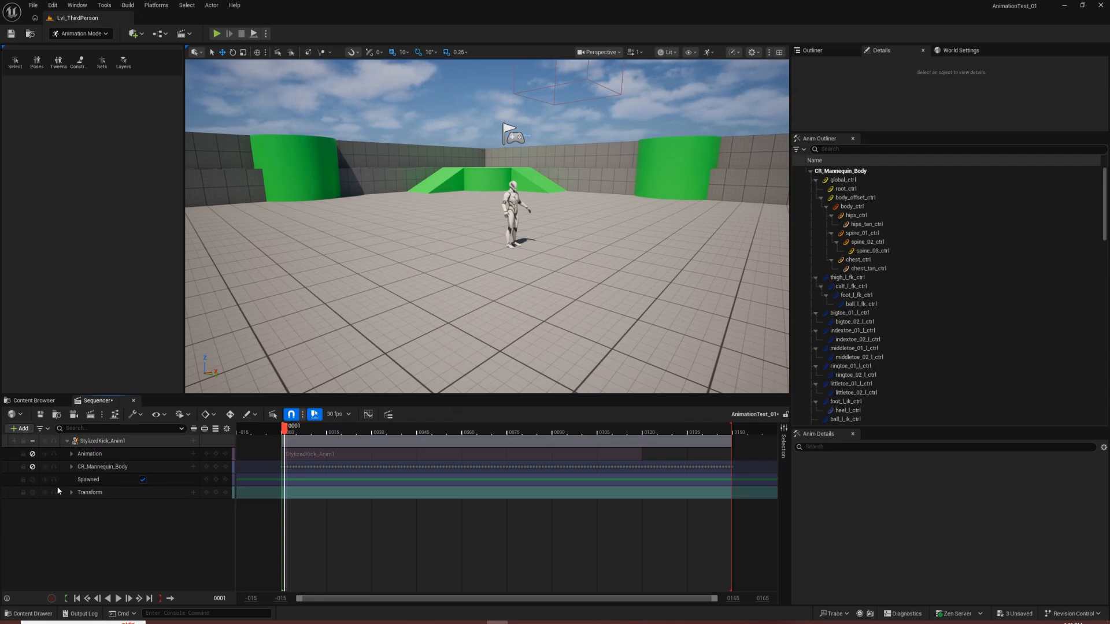
left_click(33, 467)
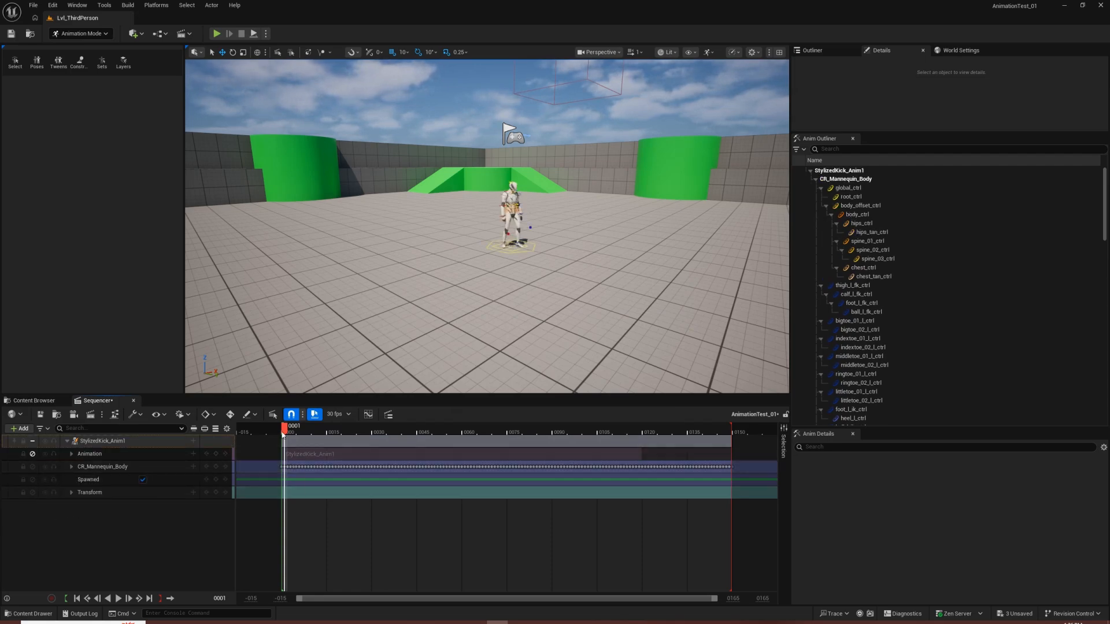
left_click_drag(283, 435, 438, 435)
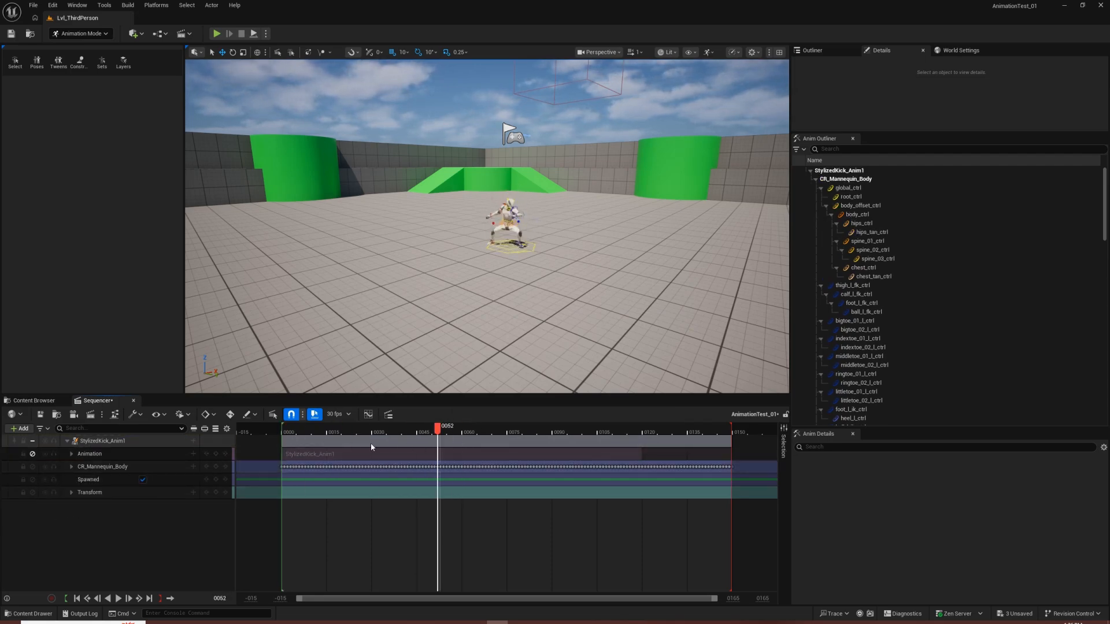
left_click_drag(371, 448, 447, 446)
scroll(458, 302, "up", 5)
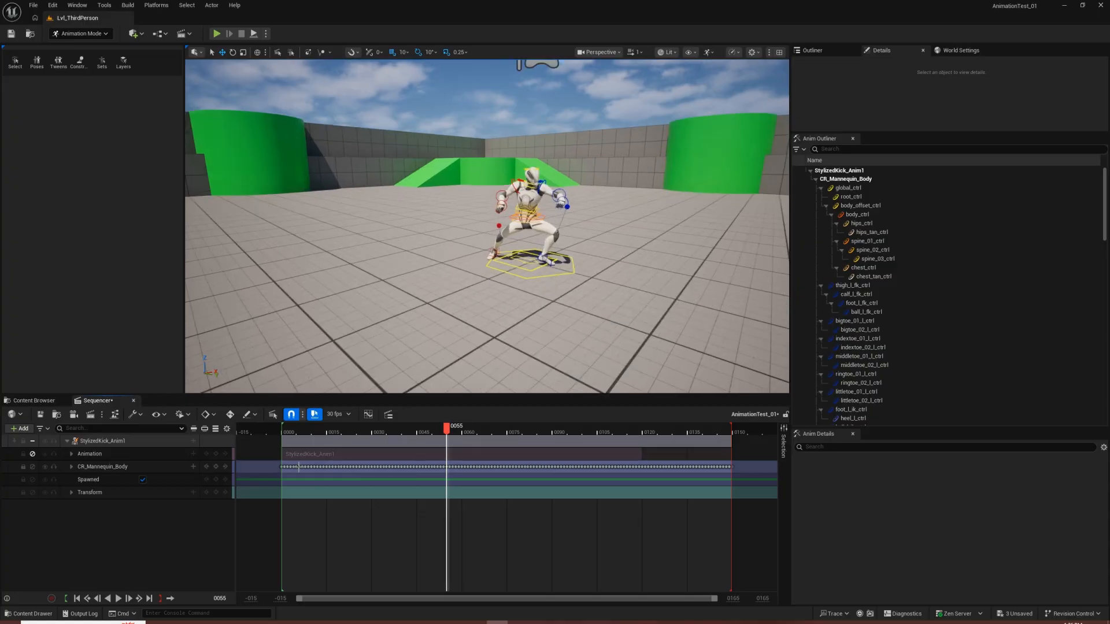
left_click(31, 467)
left_click(31, 467)
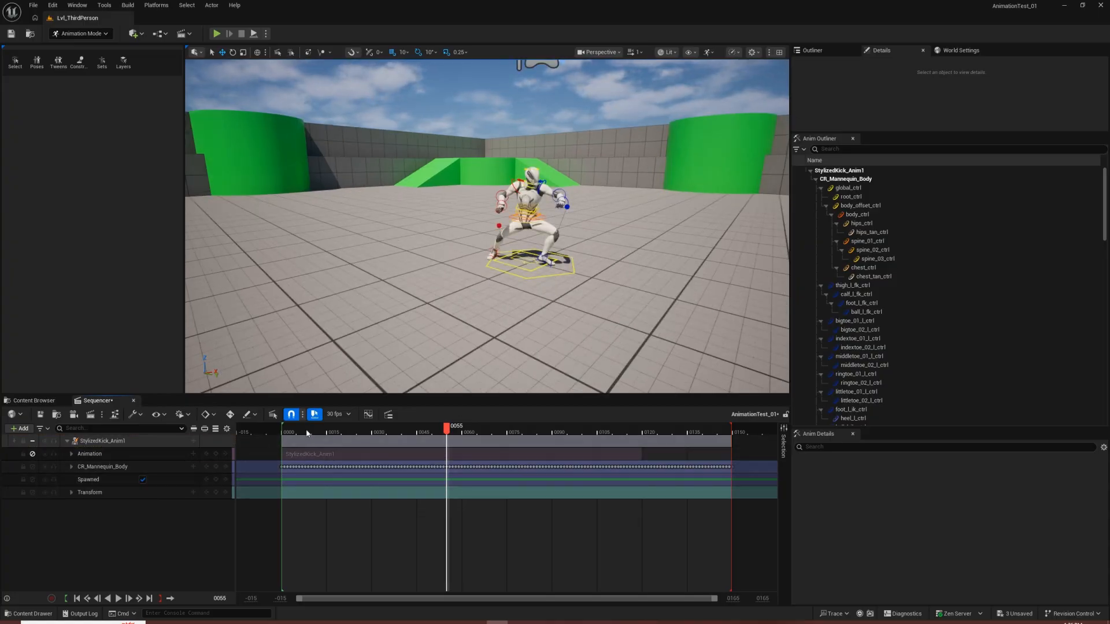
left_click_drag(307, 433, 606, 443)
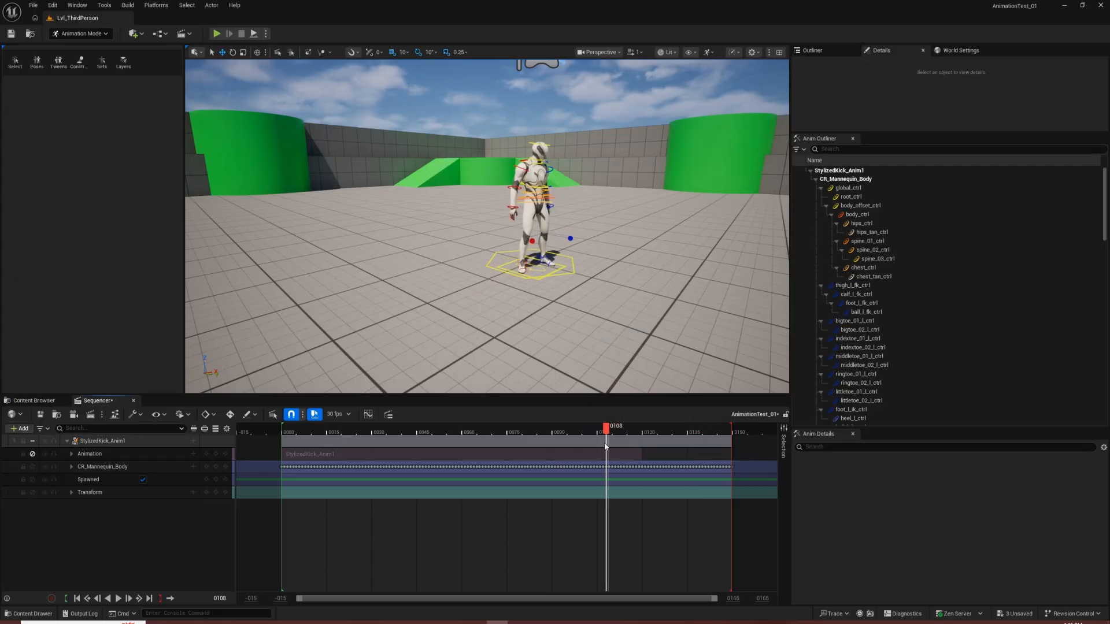
Shorten the sequence's playback range to the end of the animation clip at about frame 120 and return the playhead to frame 1
left_click_drag(699, 431, 643, 432)
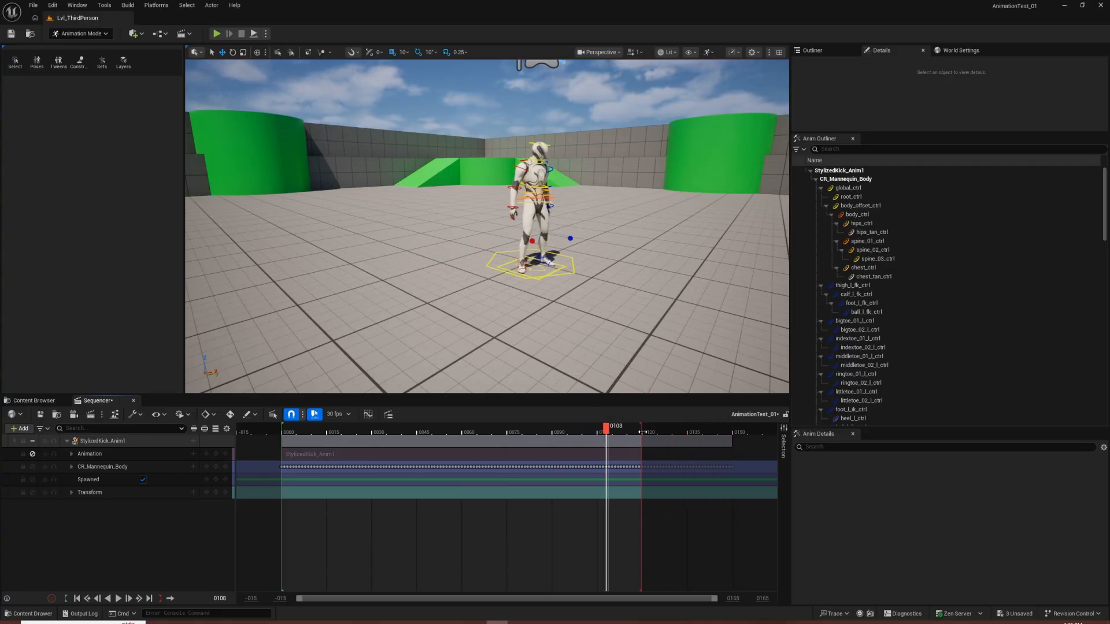
left_click_drag(335, 431, 287, 441)
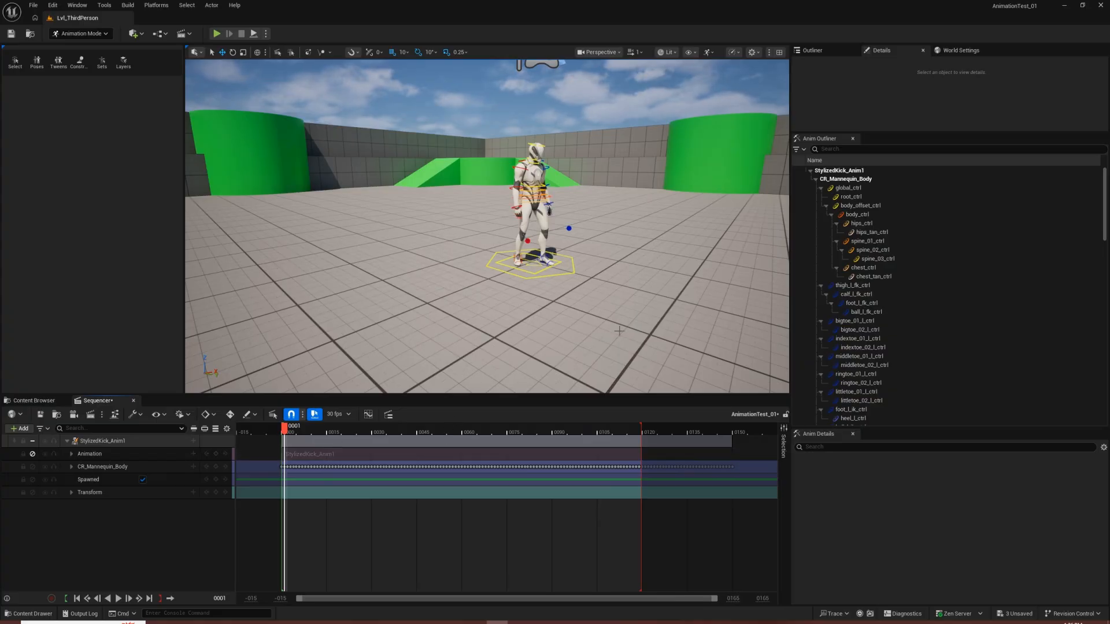
Open the Curve Editor, expand CR_Mannequin_Body, and display the animation curves of the foot_r_ik_ctrl control
left_click(368, 415)
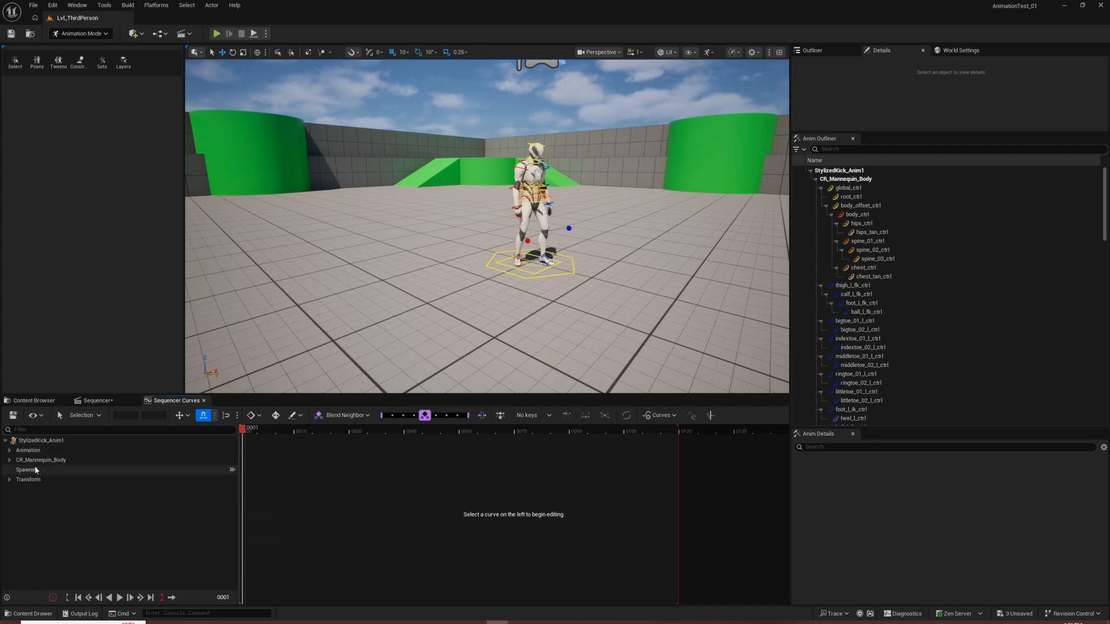
left_click(9, 461)
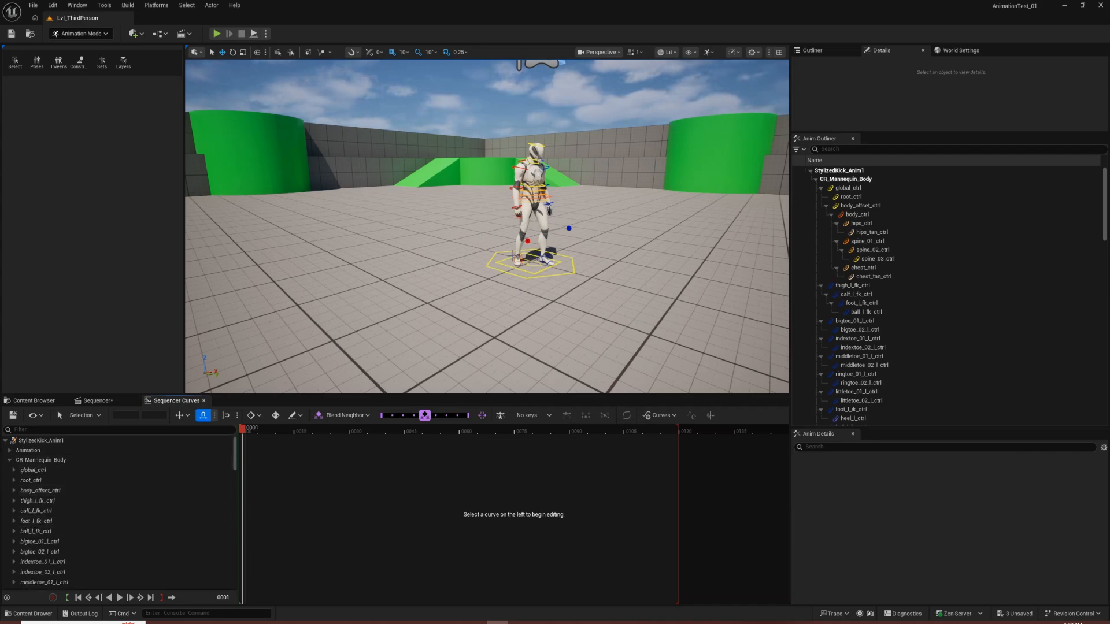
left_click(514, 255)
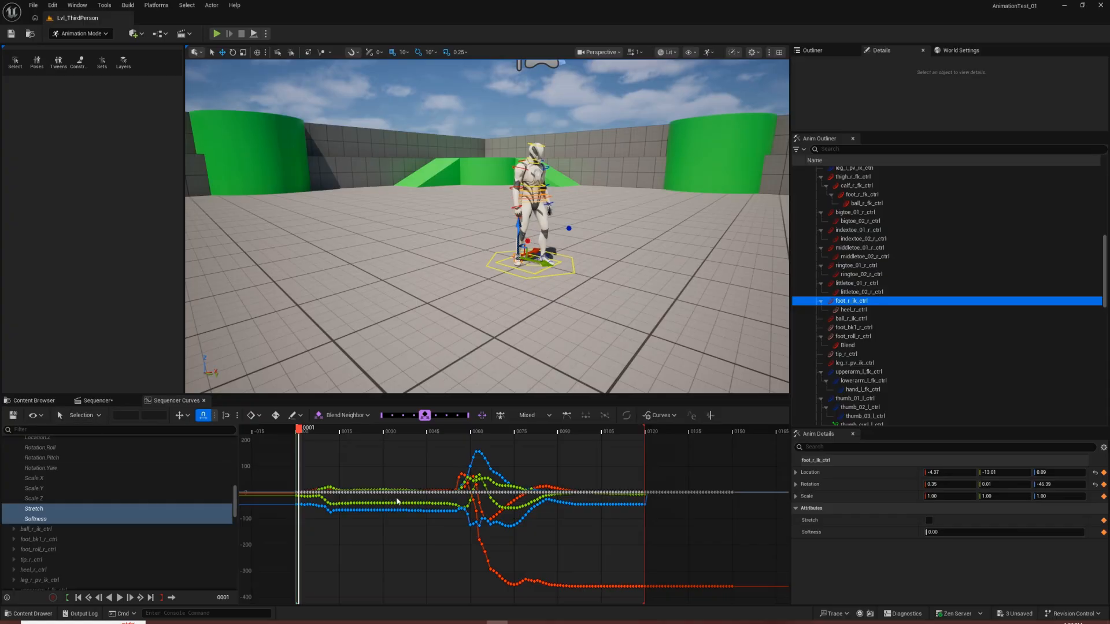
scroll(410, 531, "up", 2)
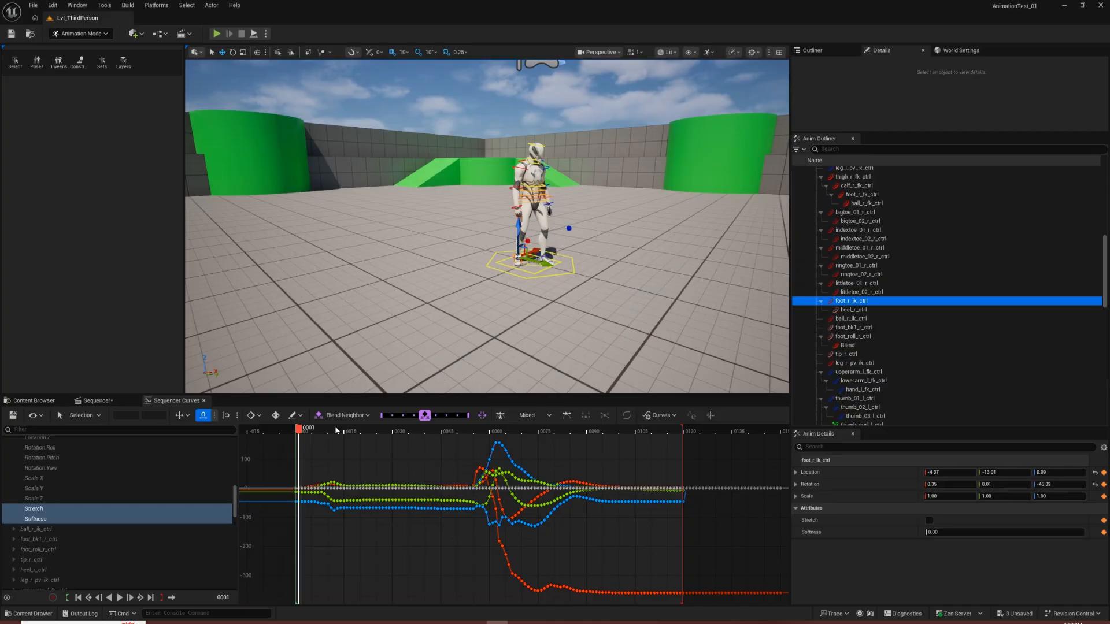
left_click(347, 415)
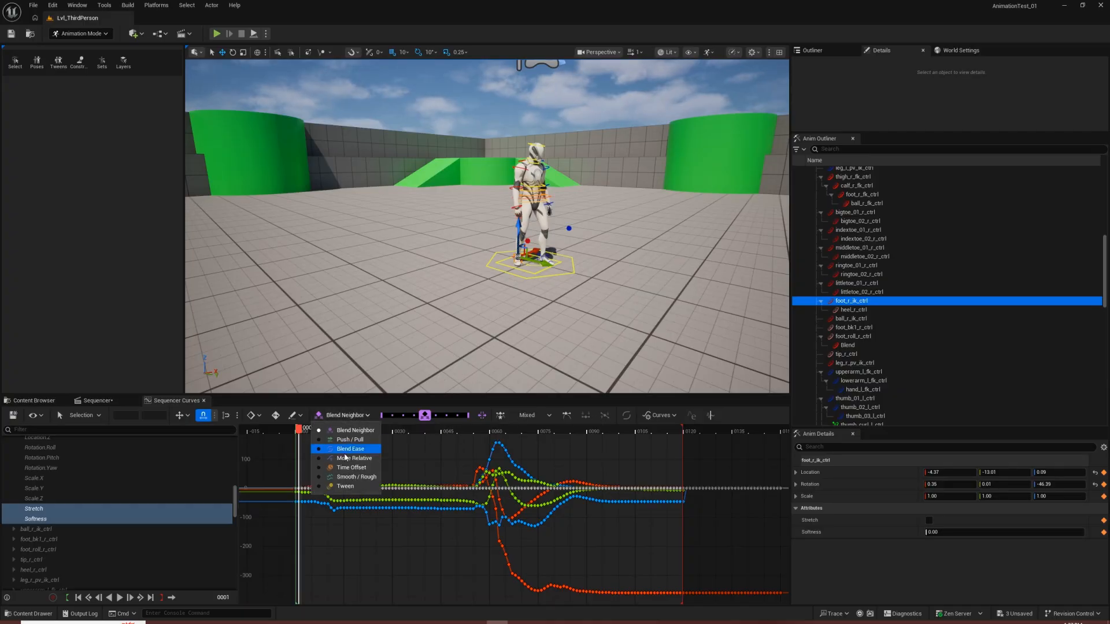
left_click(378, 559)
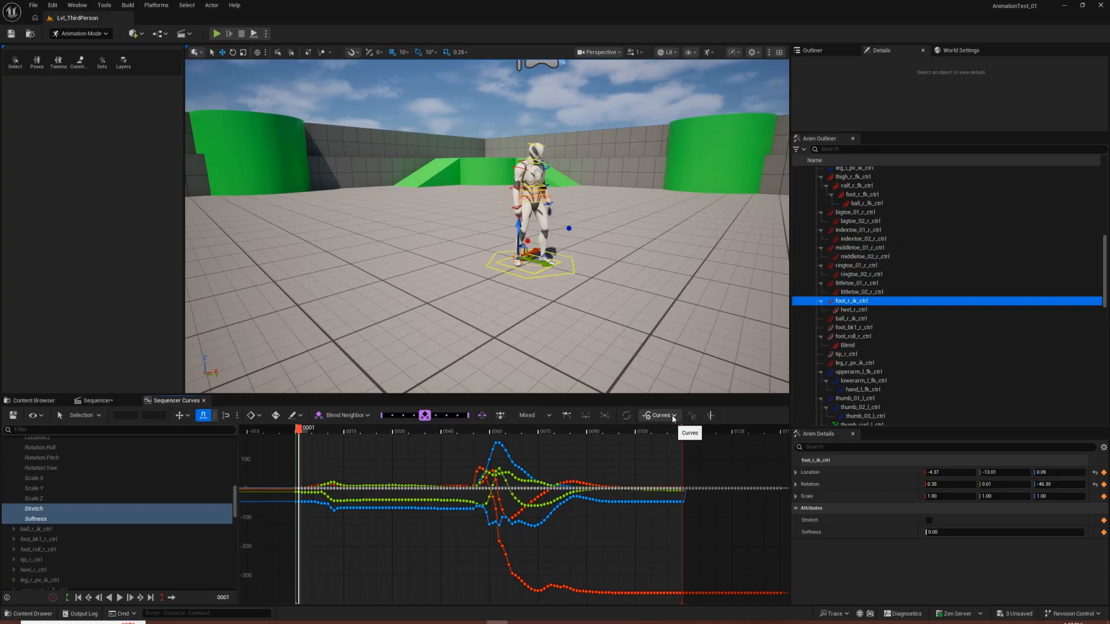
Examine the individual foot_r_ik_ctrl curves, including Softness, Location X, Y and Z, Rotation Roll and Rotation Pitch
scroll(7, 506, "up", 2)
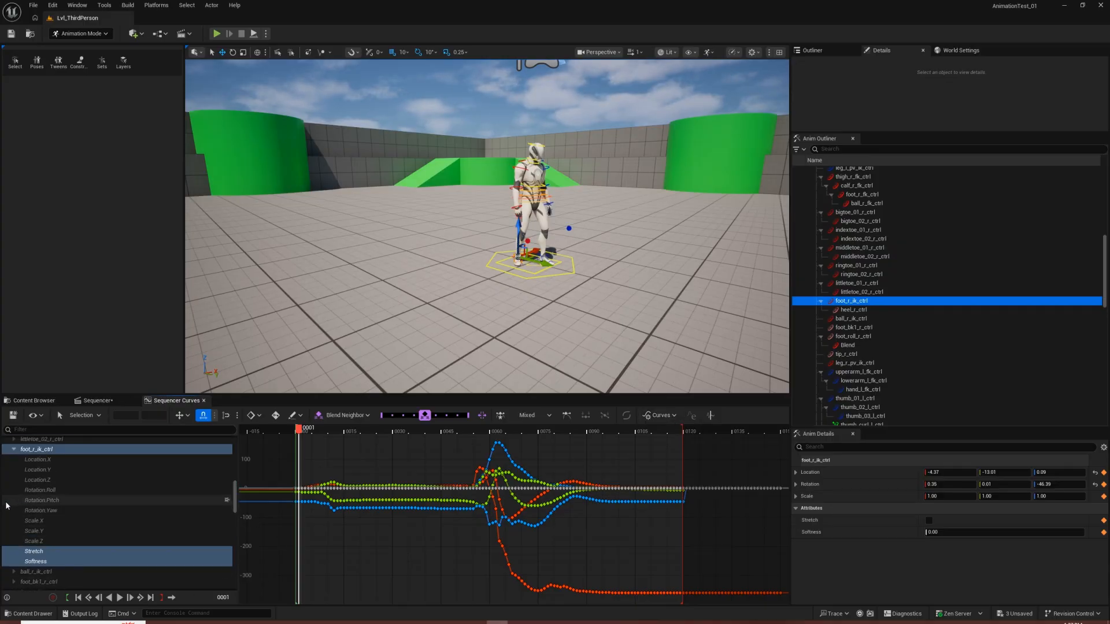
scroll(7, 506, "up", 2)
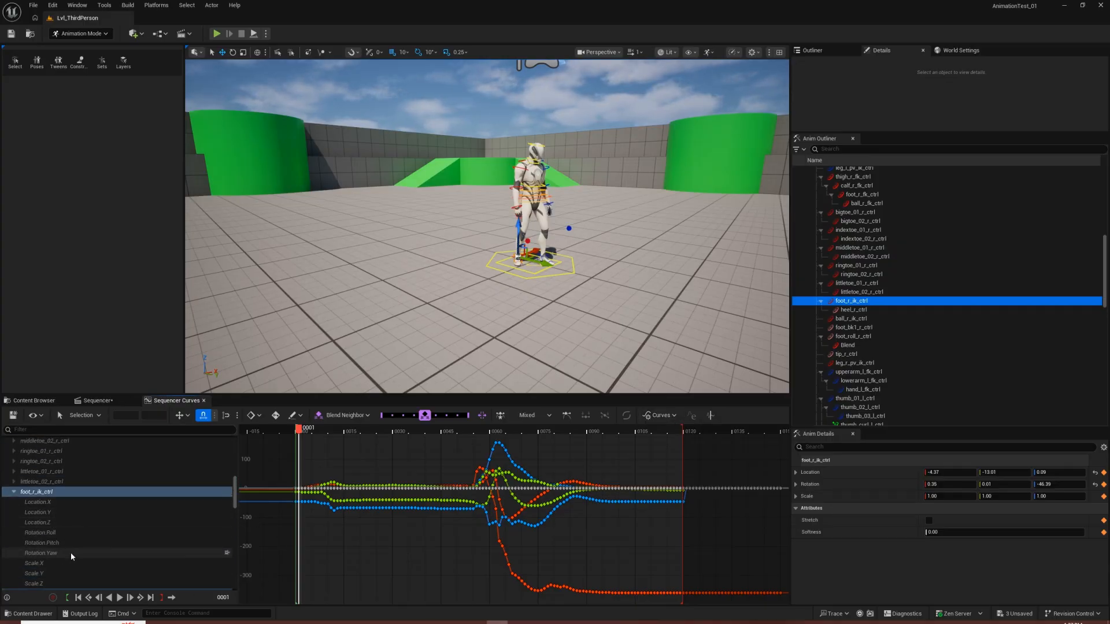
scroll(71, 552, "down", 2)
scroll(45, 528, "down", 2)
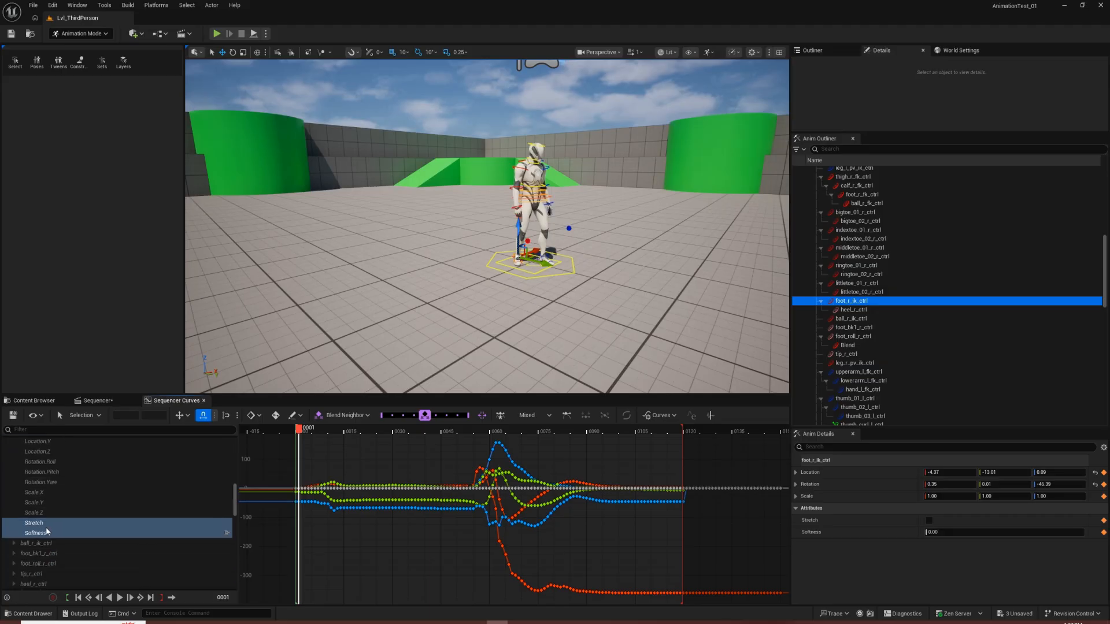
left_click(46, 533)
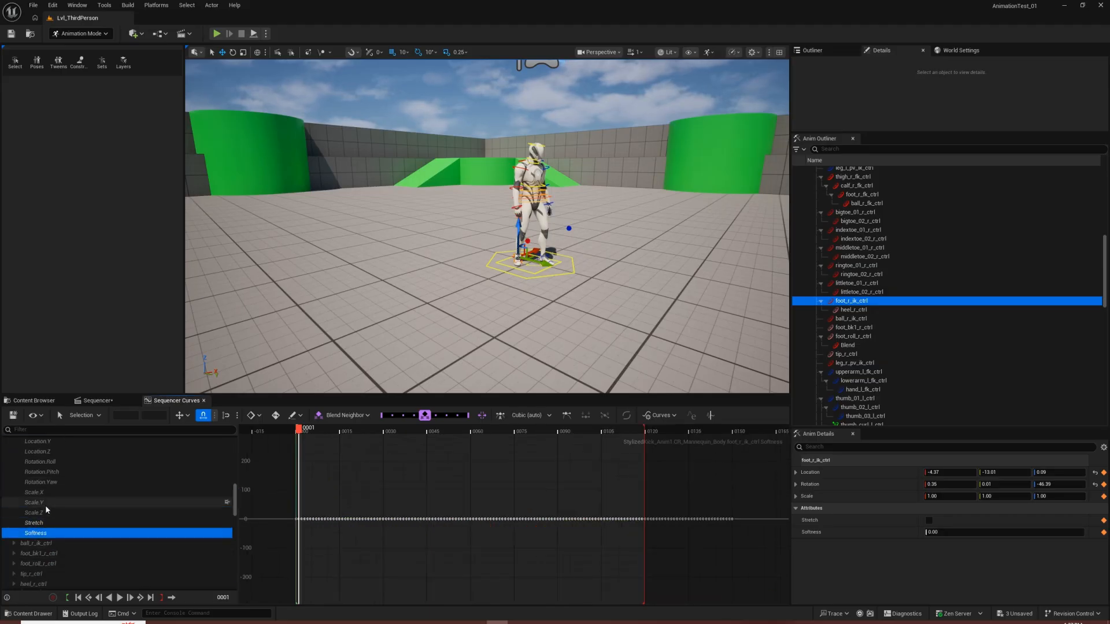
scroll(43, 505, "up", 2)
left_click(41, 490)
left_click(41, 480)
left_click(41, 470)
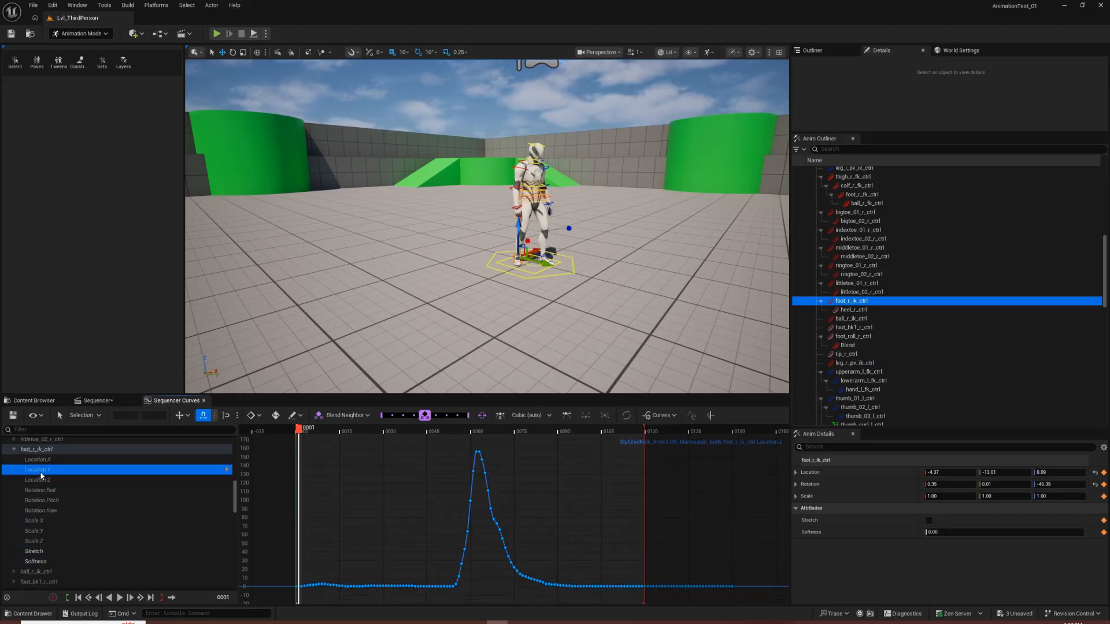
left_click(42, 460)
left_click(43, 470)
left_click(42, 480)
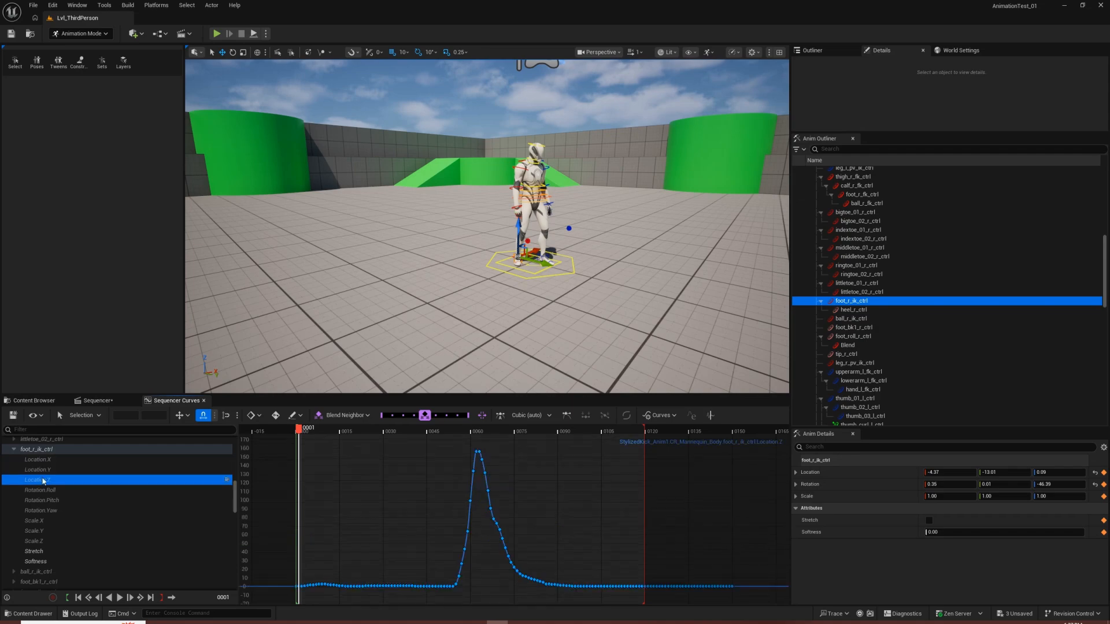
left_click(41, 500)
left_click(42, 491)
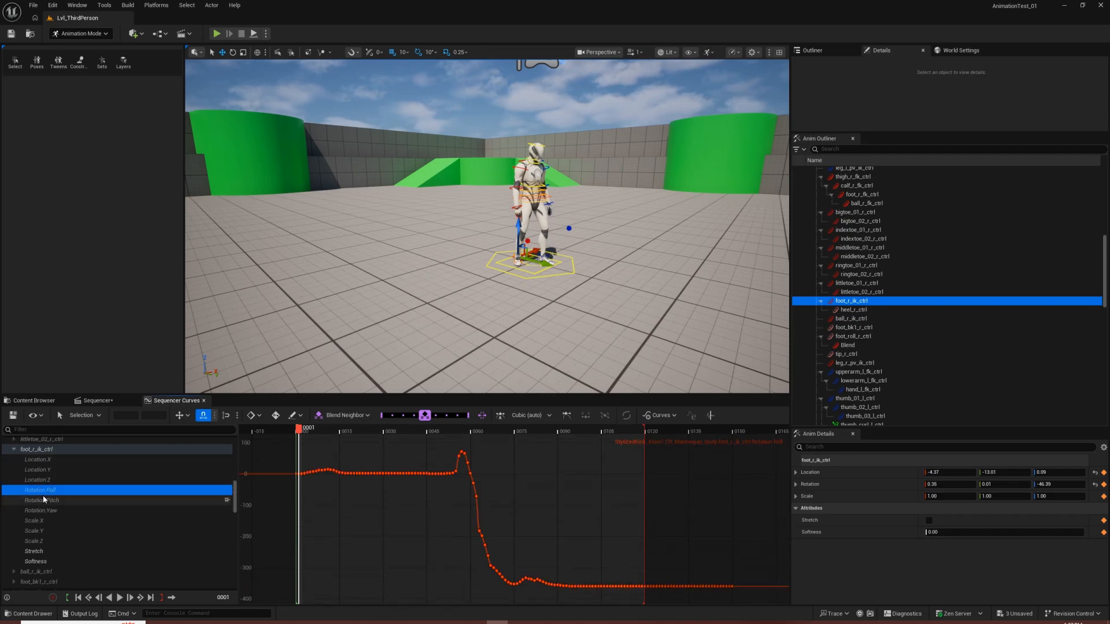
left_click(43, 497)
scroll(33, 509, "up", 5)
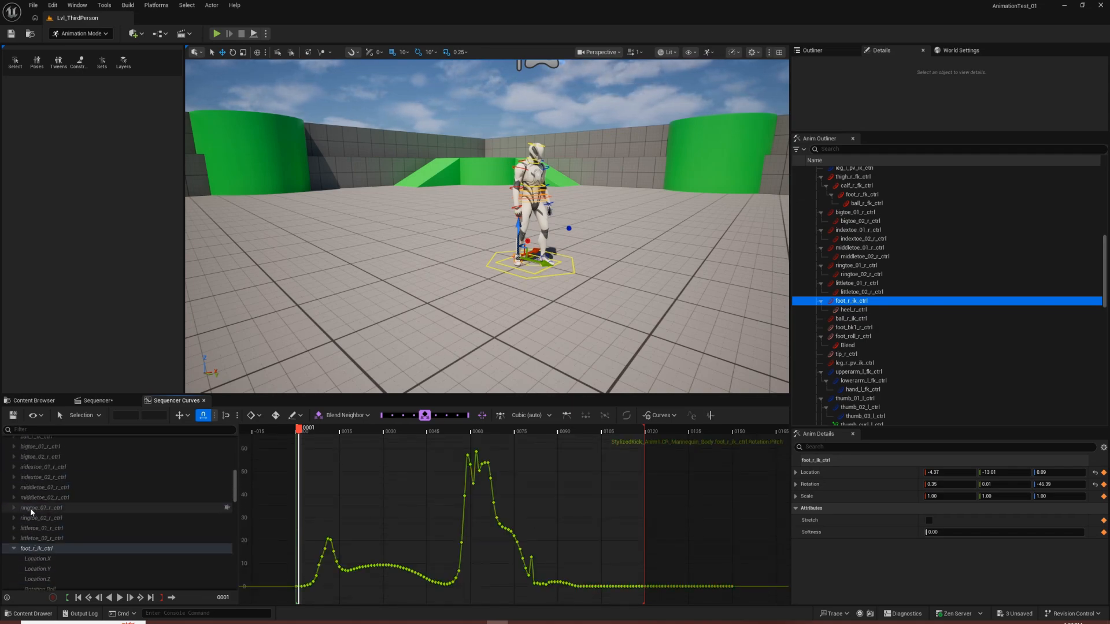
scroll(33, 518, "up", 3)
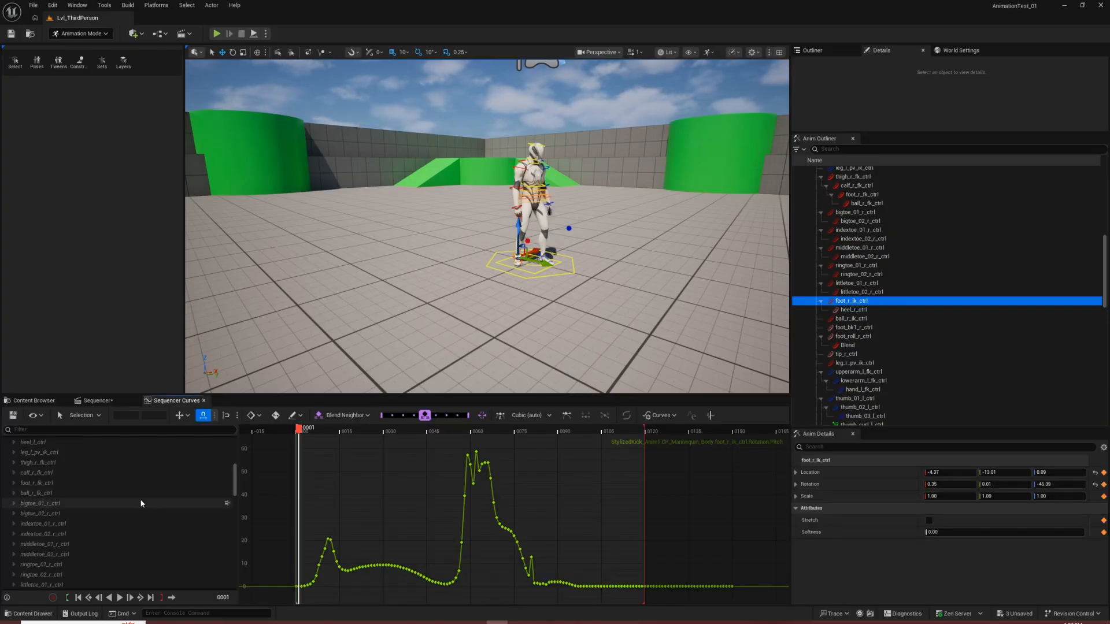
scroll(53, 489, "up", 3)
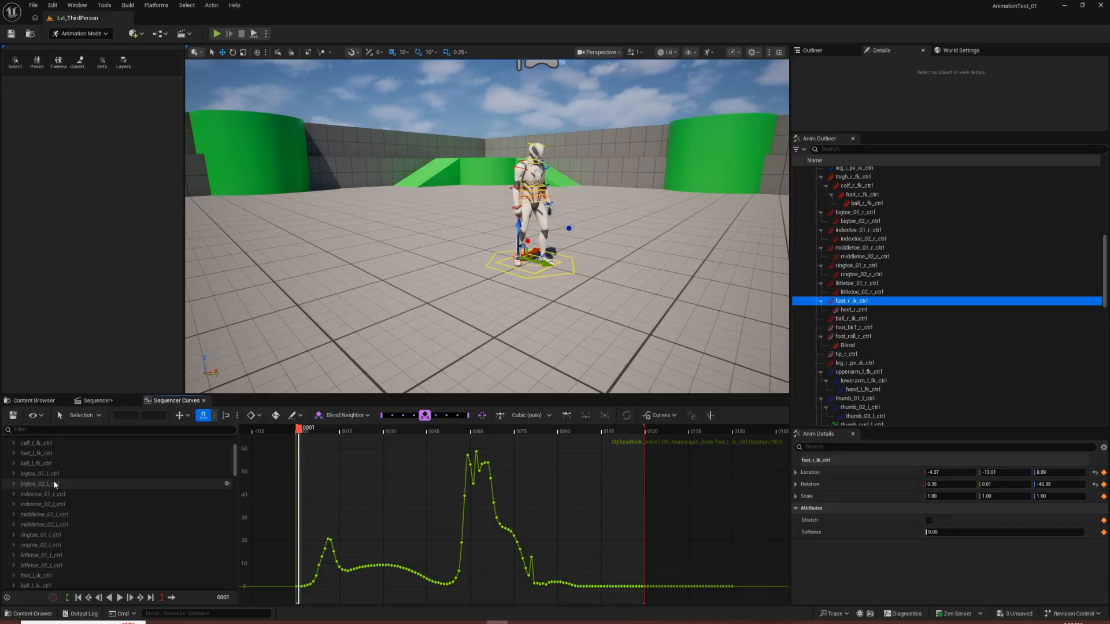
scroll(507, 204, "up", 6)
scroll(507, 205, "down", 5)
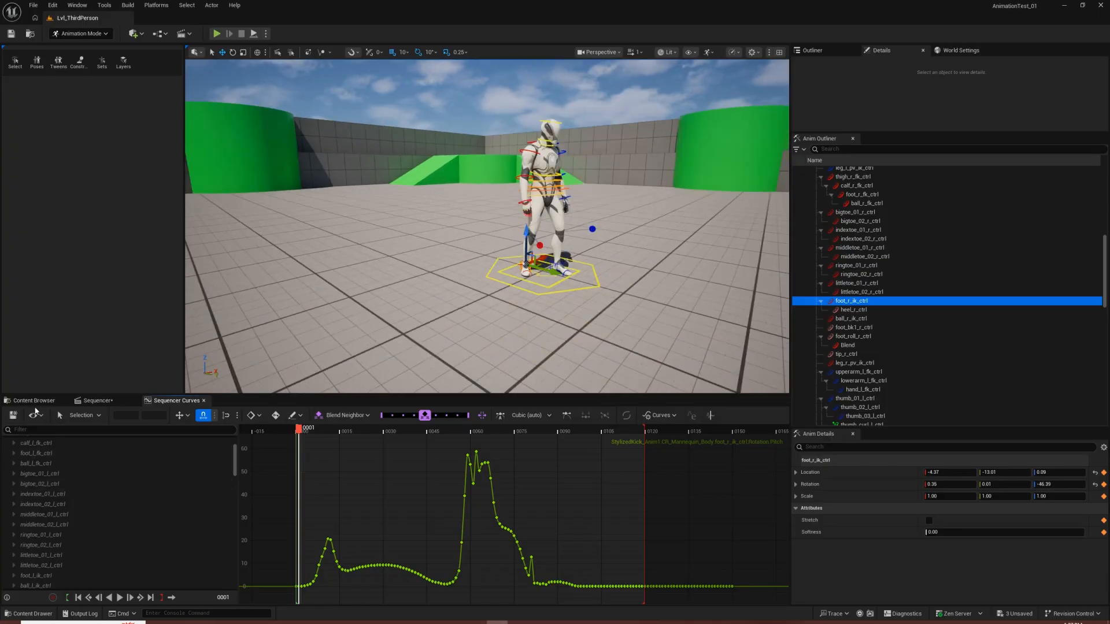
Return to the Sequencer timeline, collapse the CR_Mannequin_Body track, and compare the timeline with the Curve Editor view
left_click(98, 401)
scroll(91, 457, "up", 2)
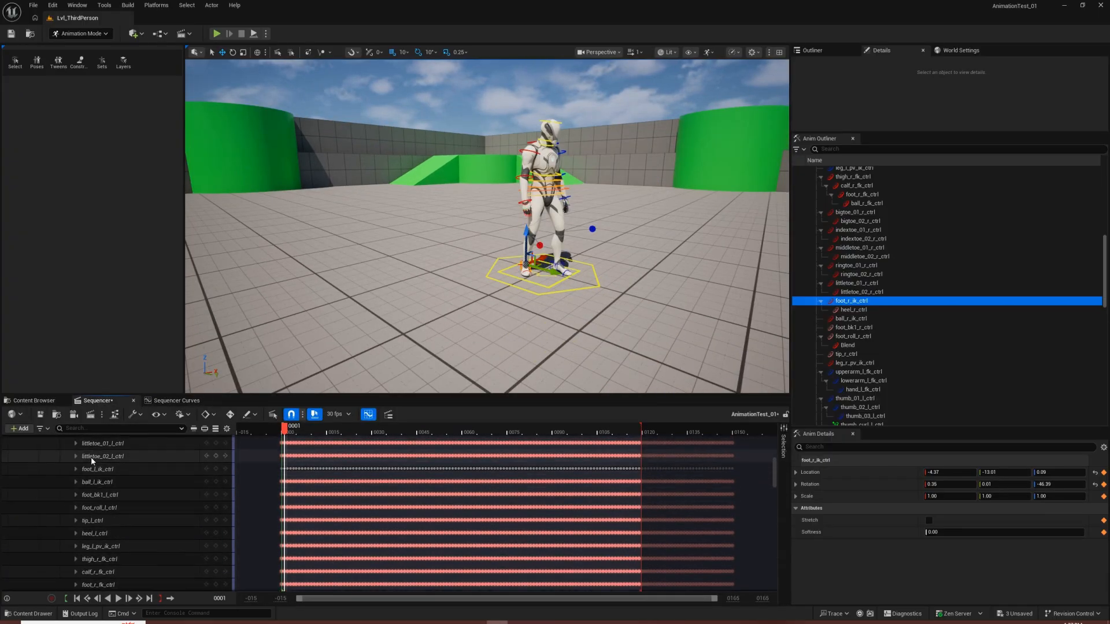
scroll(92, 456, "up", 5)
left_click(72, 467)
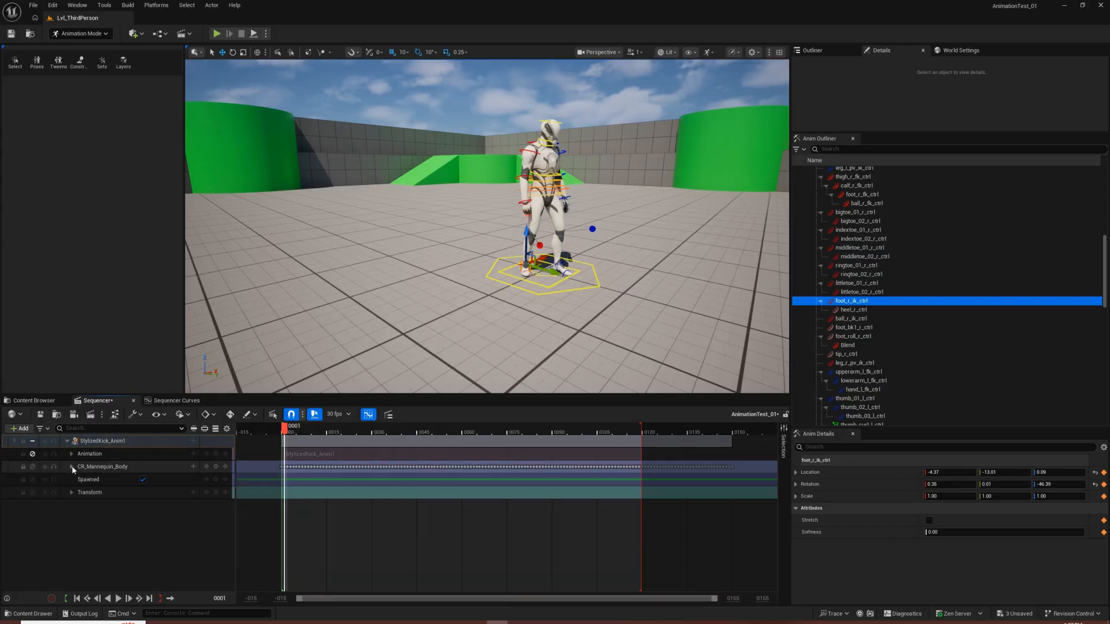
left_click(171, 401)
left_click(106, 403)
left_click(179, 401)
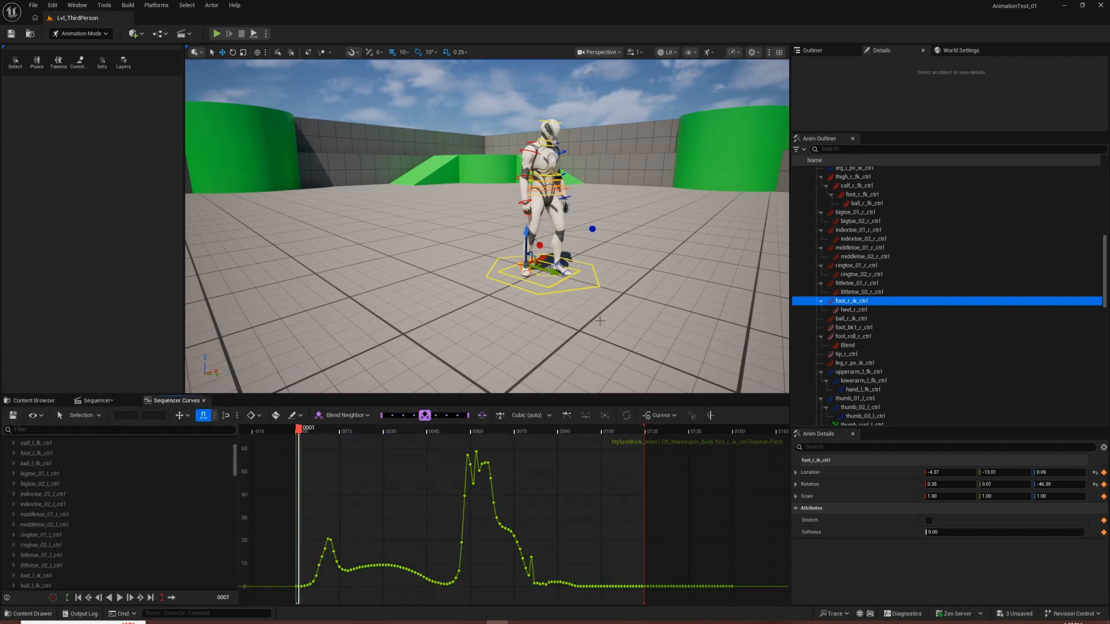
left_click(99, 401)
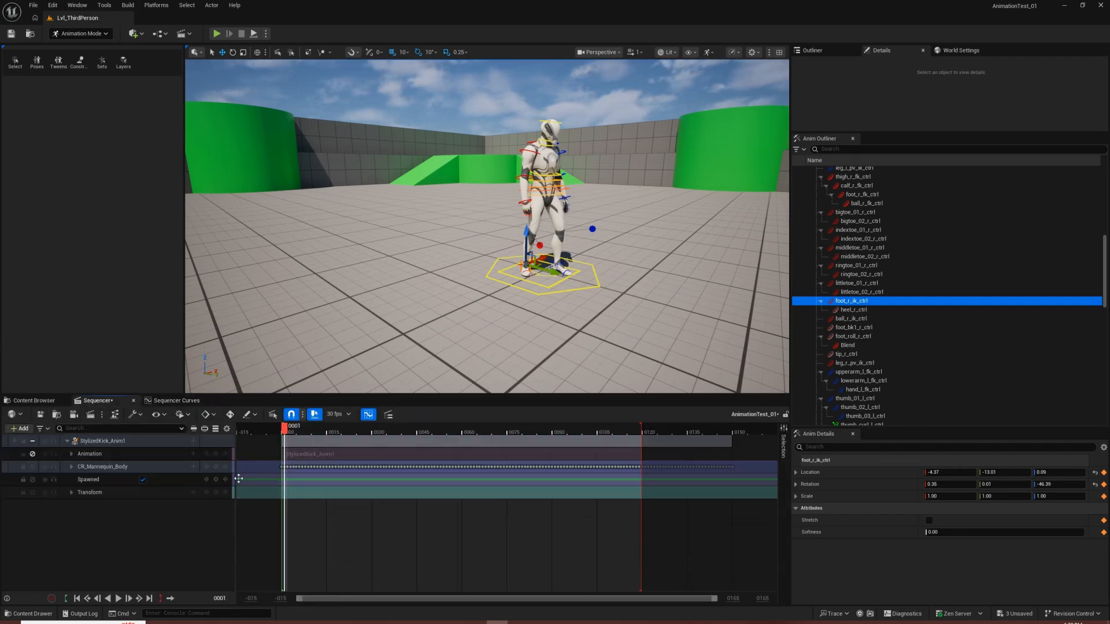